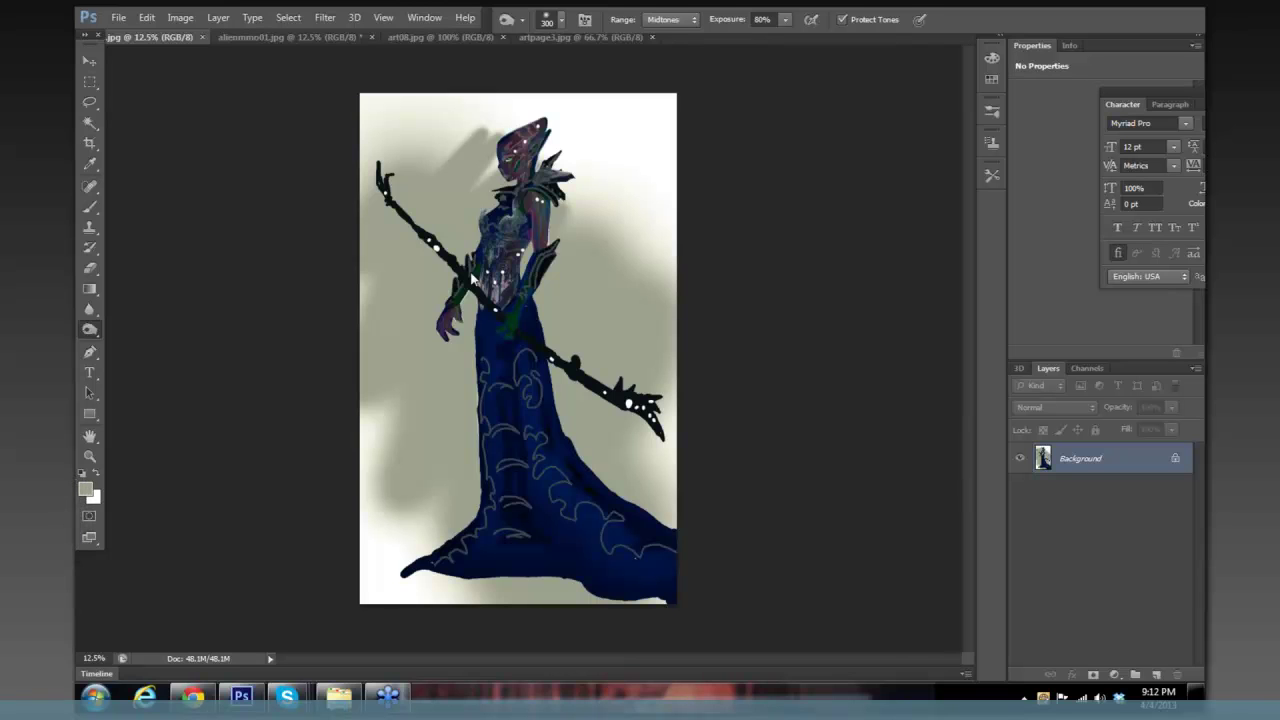
# - Bring the art08.jpg black-and-white character turnaround sheet forward in Photoshop
pyautogui.click(421, 40)
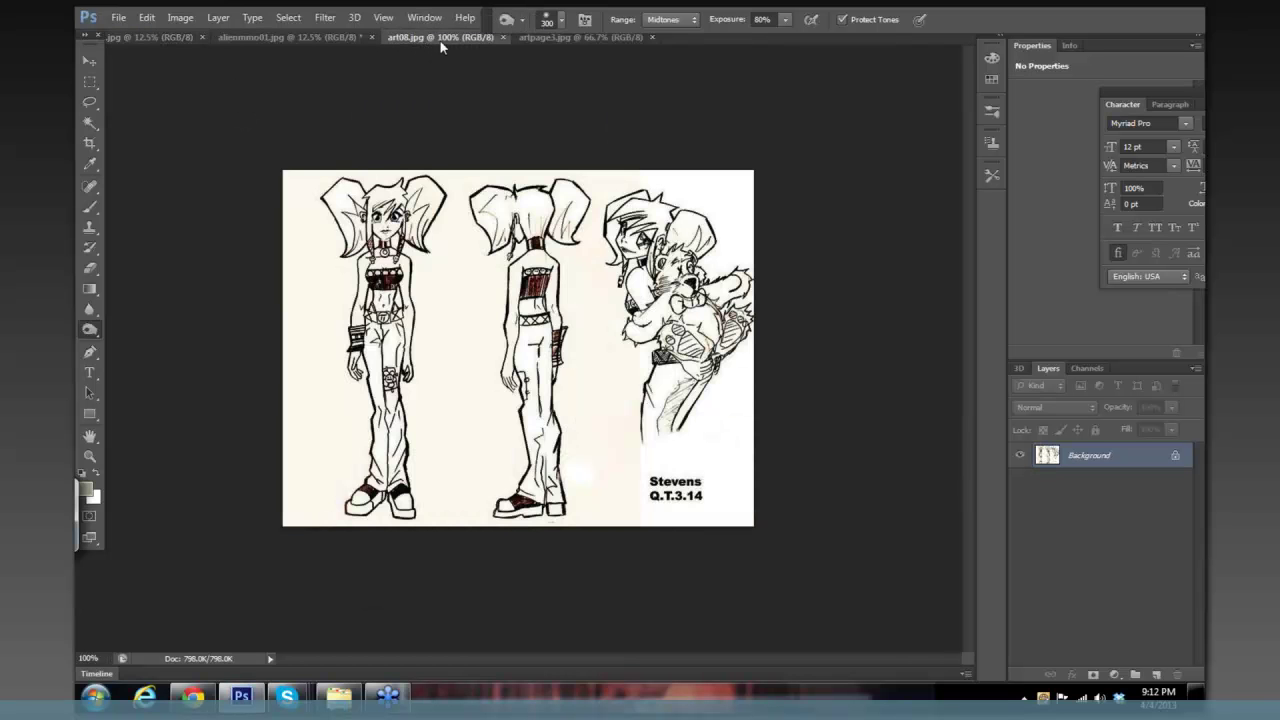
# - Switch the Photoshop view to the artpage3.jpg pencilled comic page
pyautogui.click(538, 41)
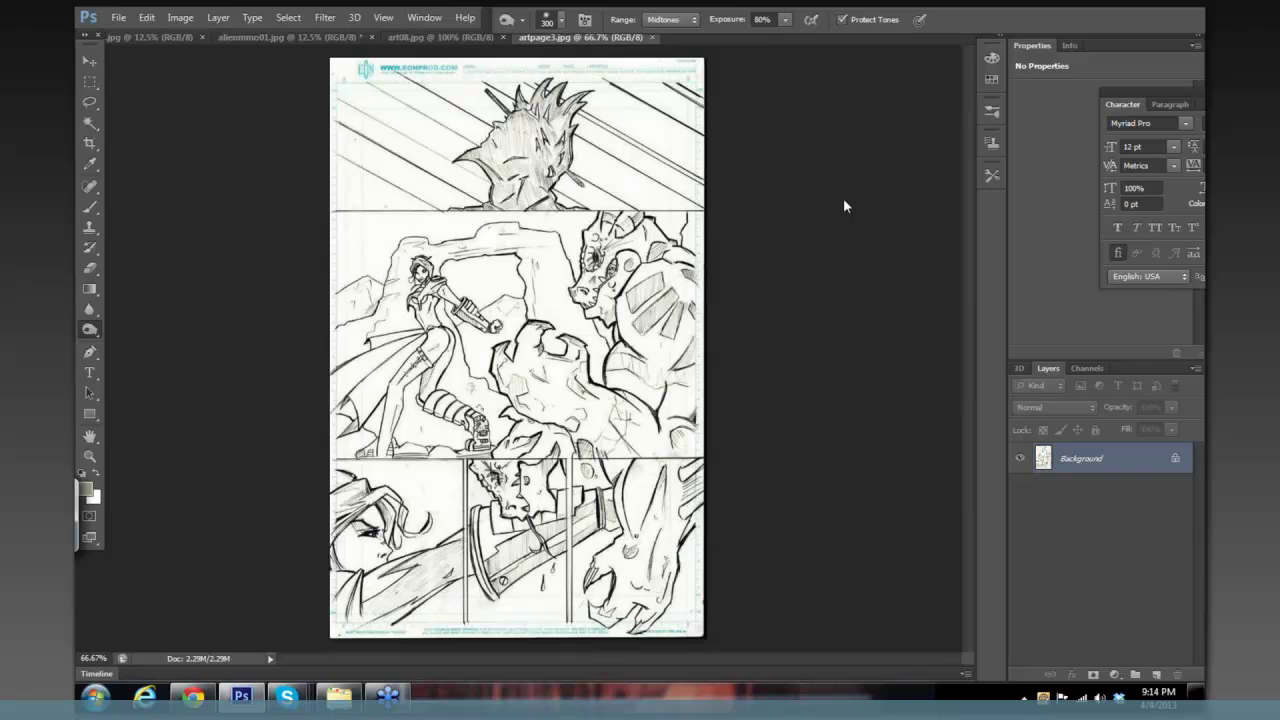
# - Shrink the Photoshop brush down to size 60 with the [ key
pyautogui.press('[')
pyautogui.press('[')
pyautogui.press('[')
pyautogui.press('[')
pyautogui.press('[')
pyautogui.press('[')
pyautogui.press('[')
pyautogui.press('[')
pyautogui.press('[')
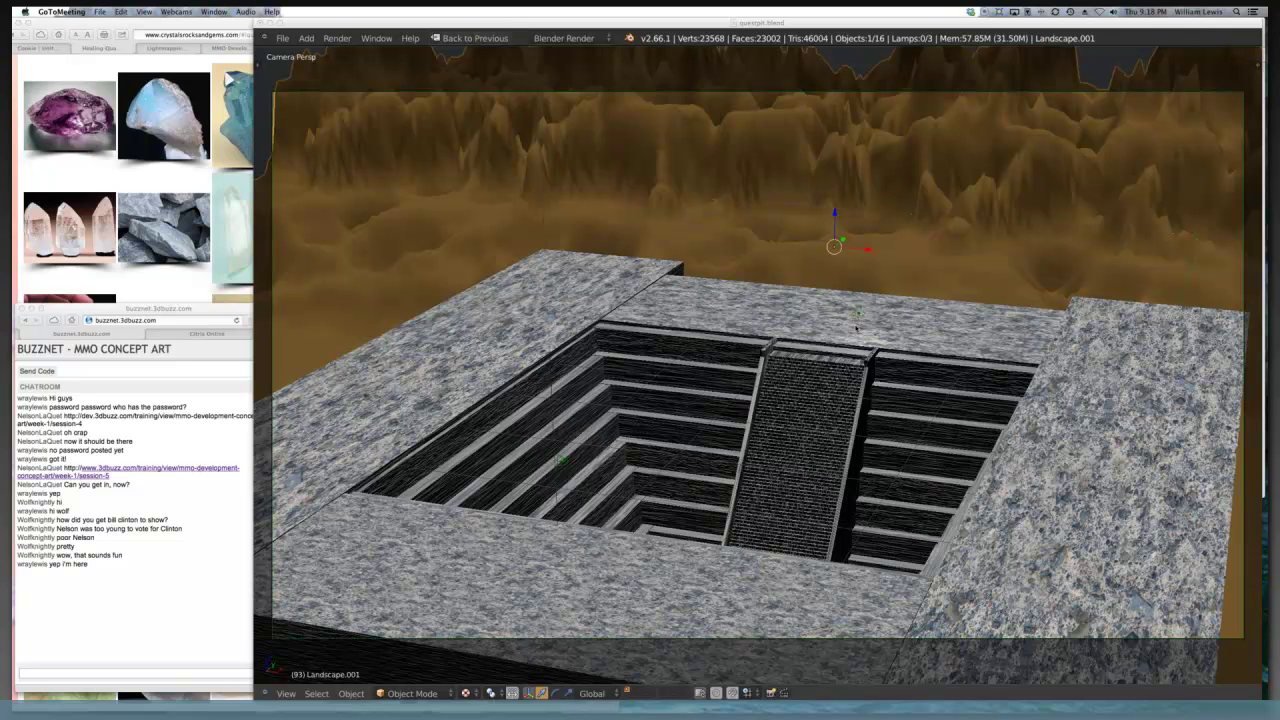
# - Exit camera view into User Persp and zoom in on the stone pit
pyautogui.press('KP_0')
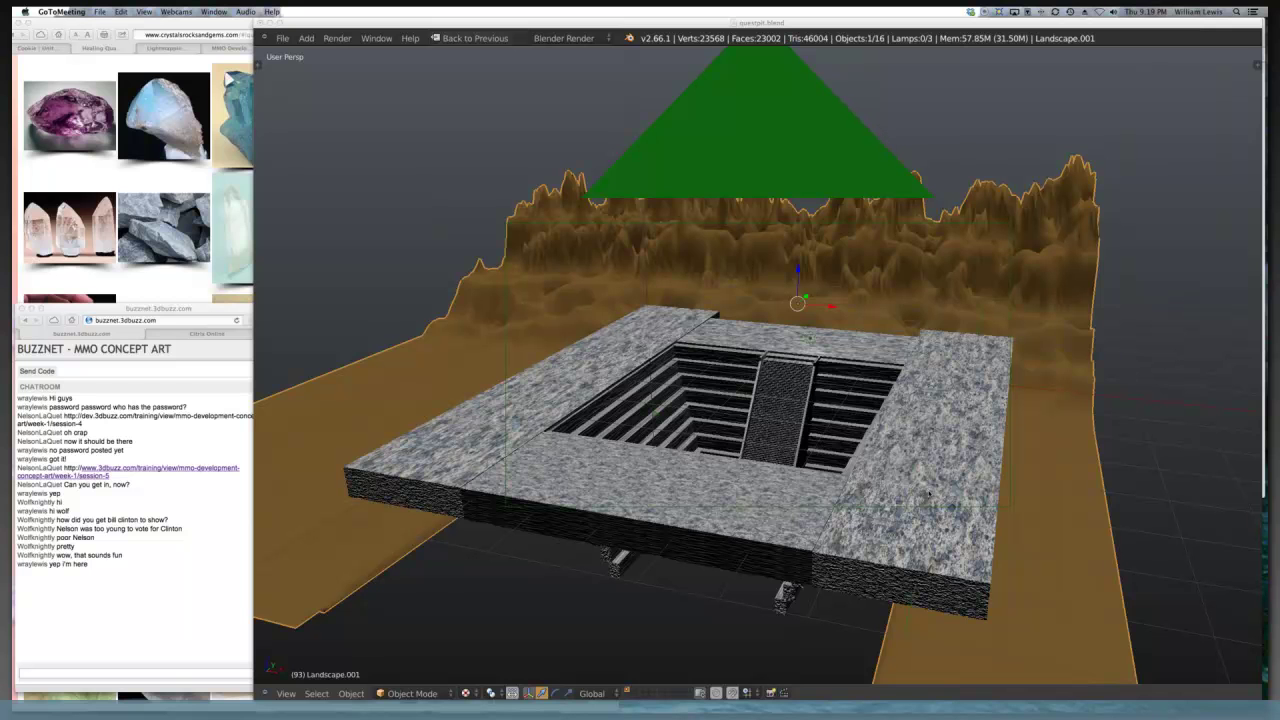
pyautogui.scroll(2, 932, 494)
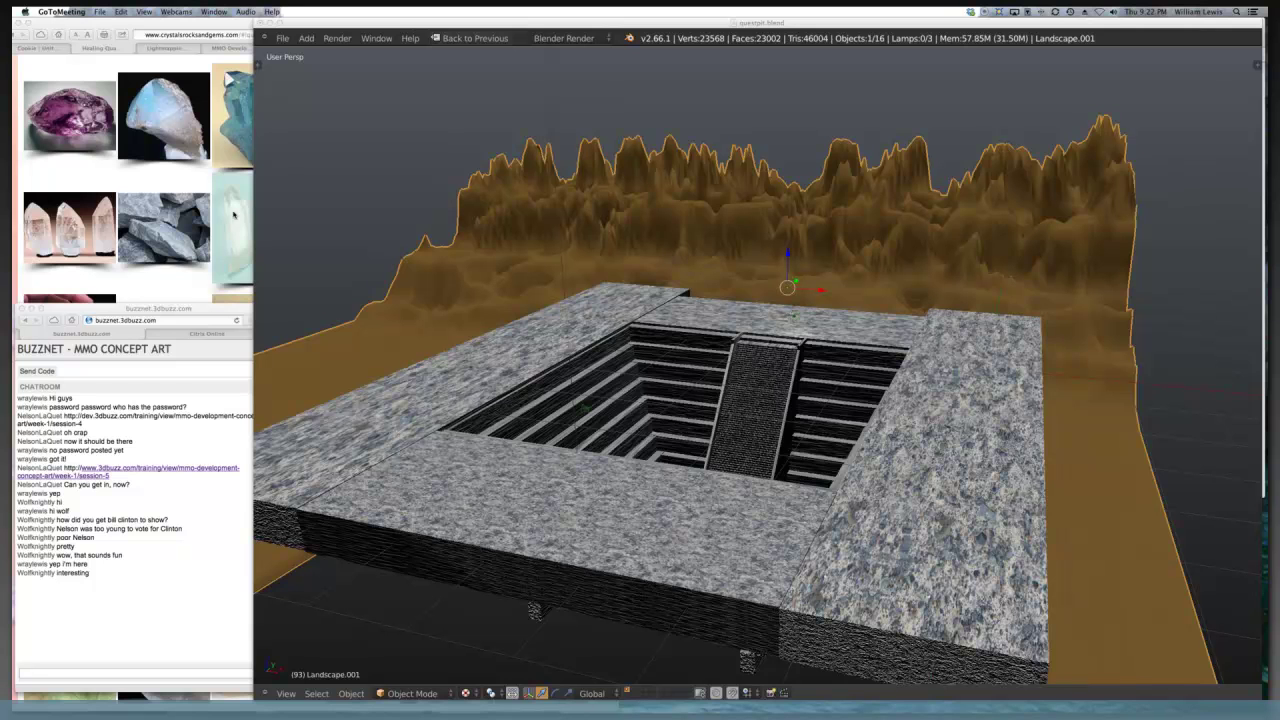
# - Bring the Healing Quartz Crystals Safari window forward, centre it, and select its address
pyautogui.click(242, 147)
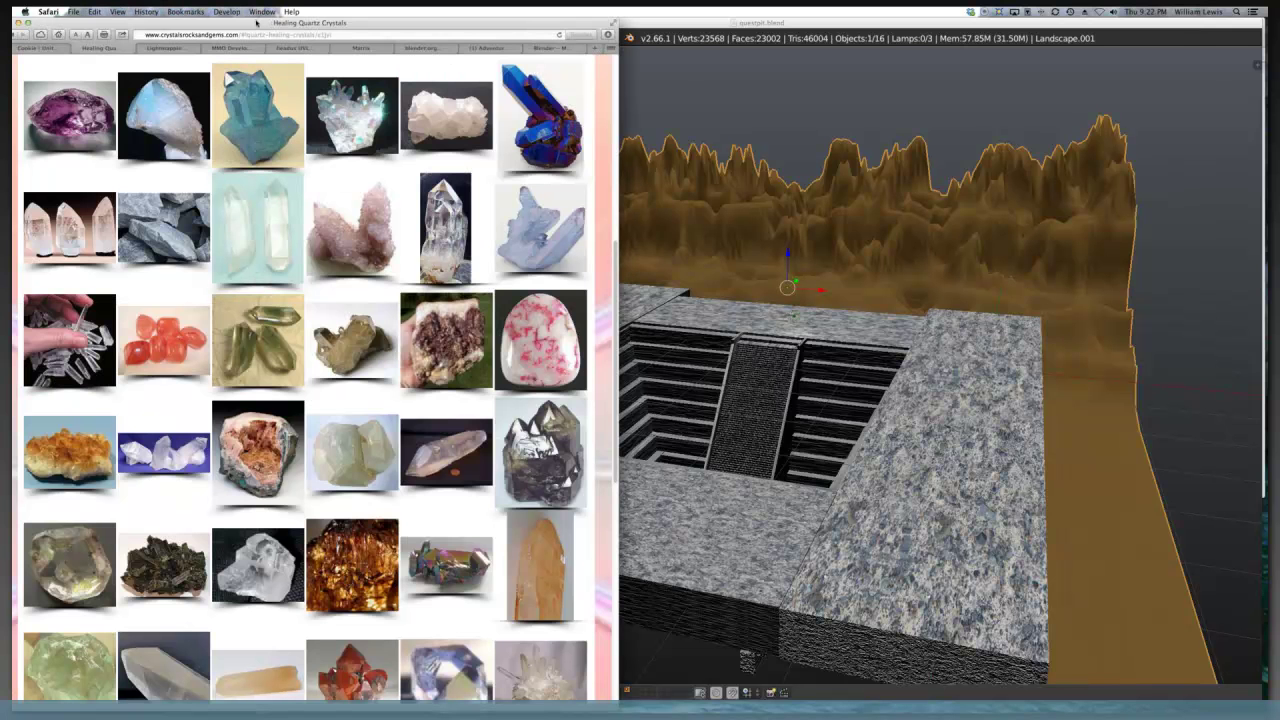
pyautogui.moveTo(257, 22); pyautogui.dragTo(573, 22)
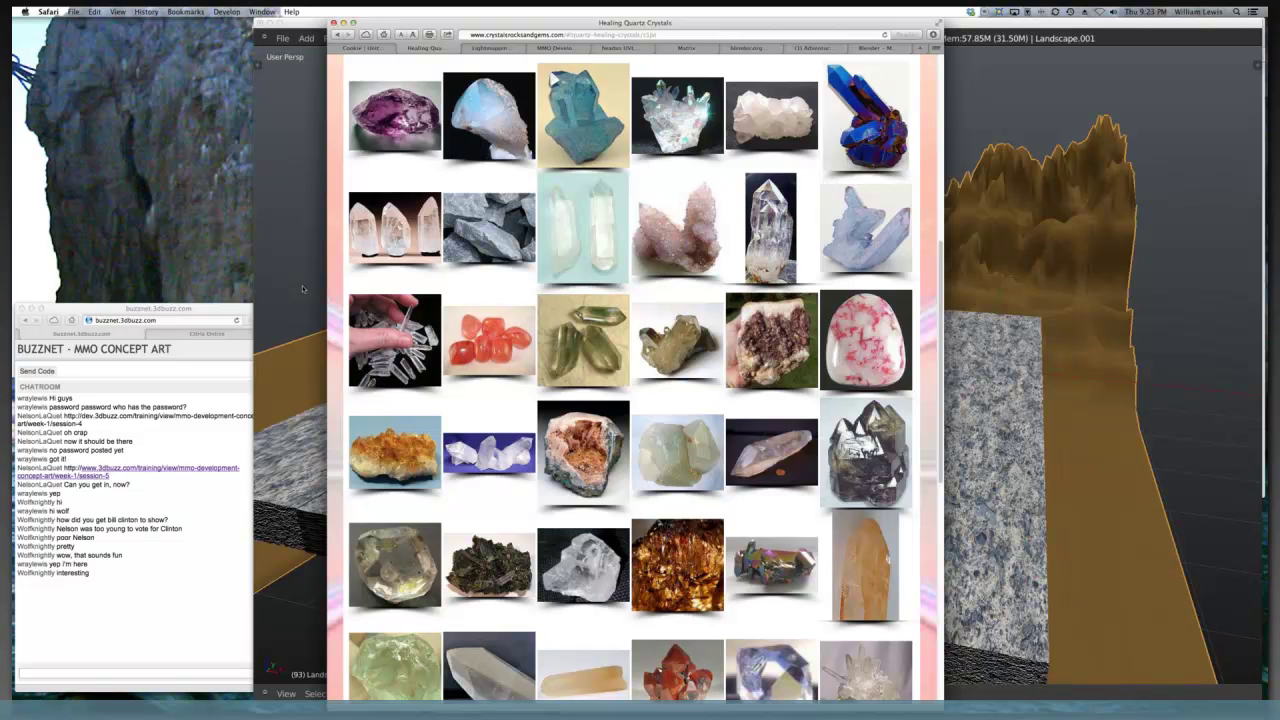
pyautogui.click(658, 35)
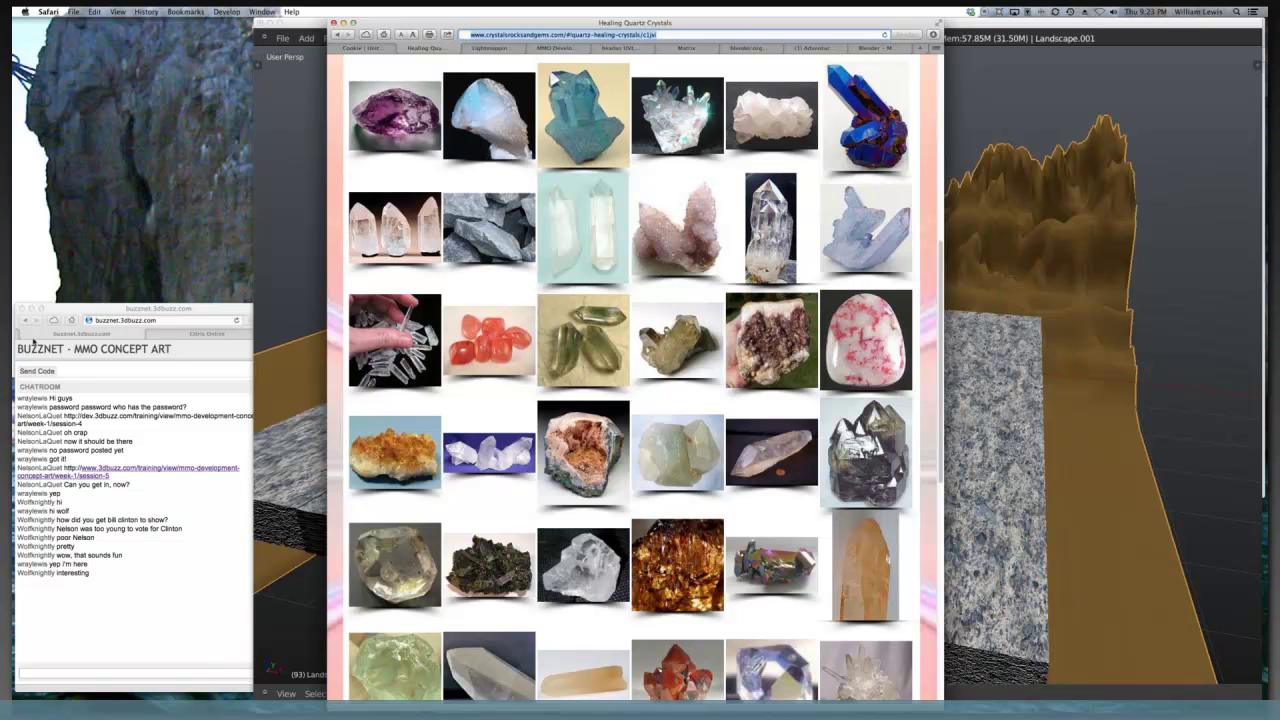
# - Post the crystalsrocksandgems.com quartz link in the BUZZNET chatroom, then return to Blender
pyautogui.click(41, 672)
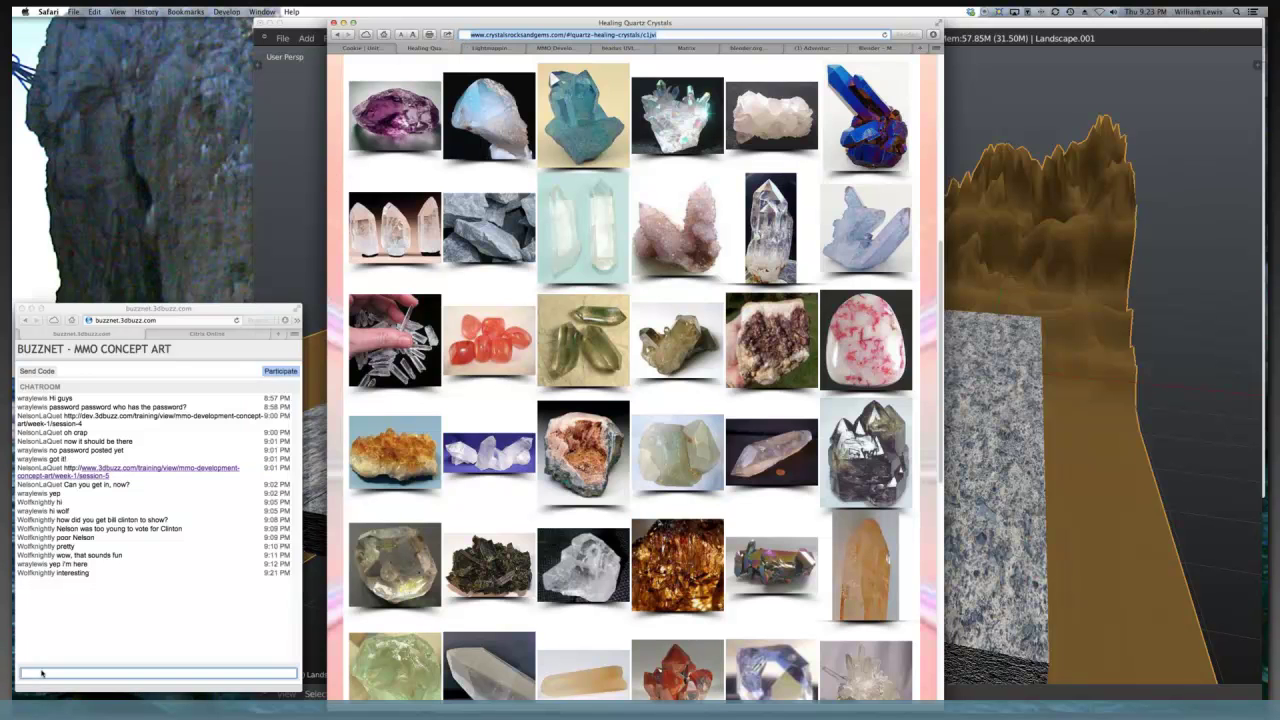
pyautogui.write('http://www.crystalsrocksandgems.com/#!quartz-healing-crystals/c1jvi')
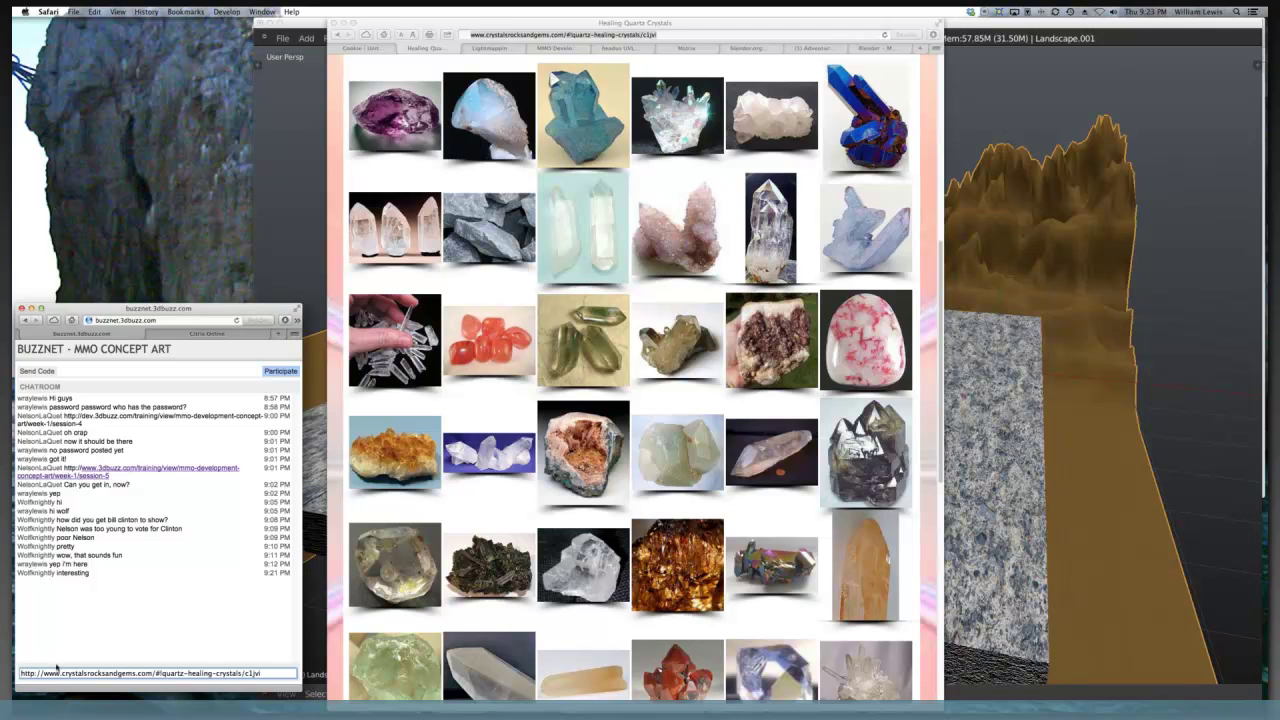
pyautogui.press('Return')
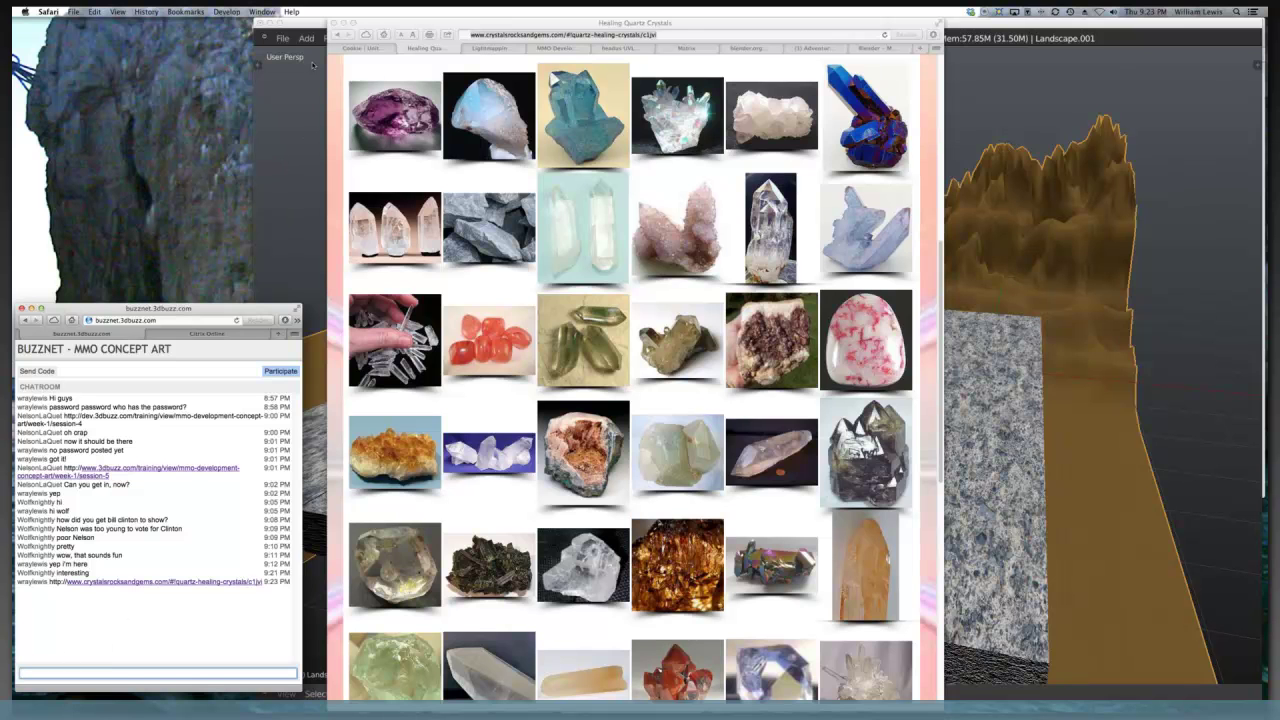
pyautogui.click(303, 22)
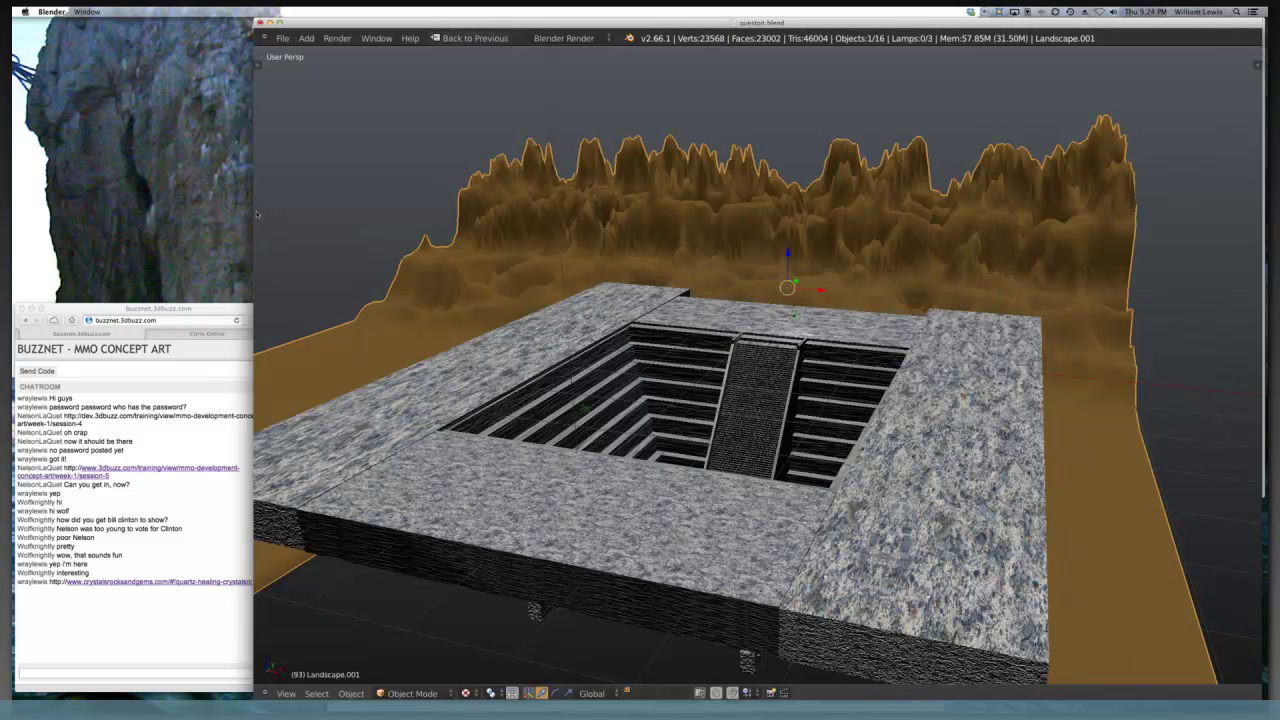
pyautogui.click(143, 20)
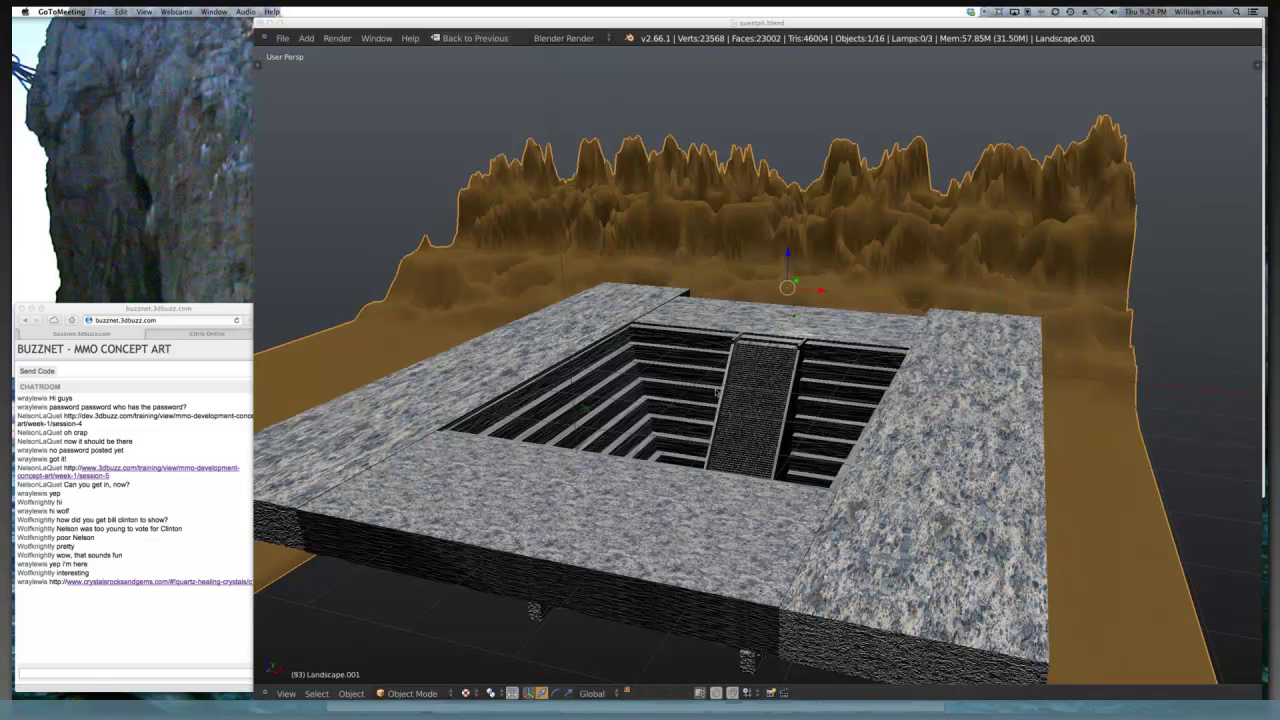
pyautogui.scroll(-4, 720, 400)
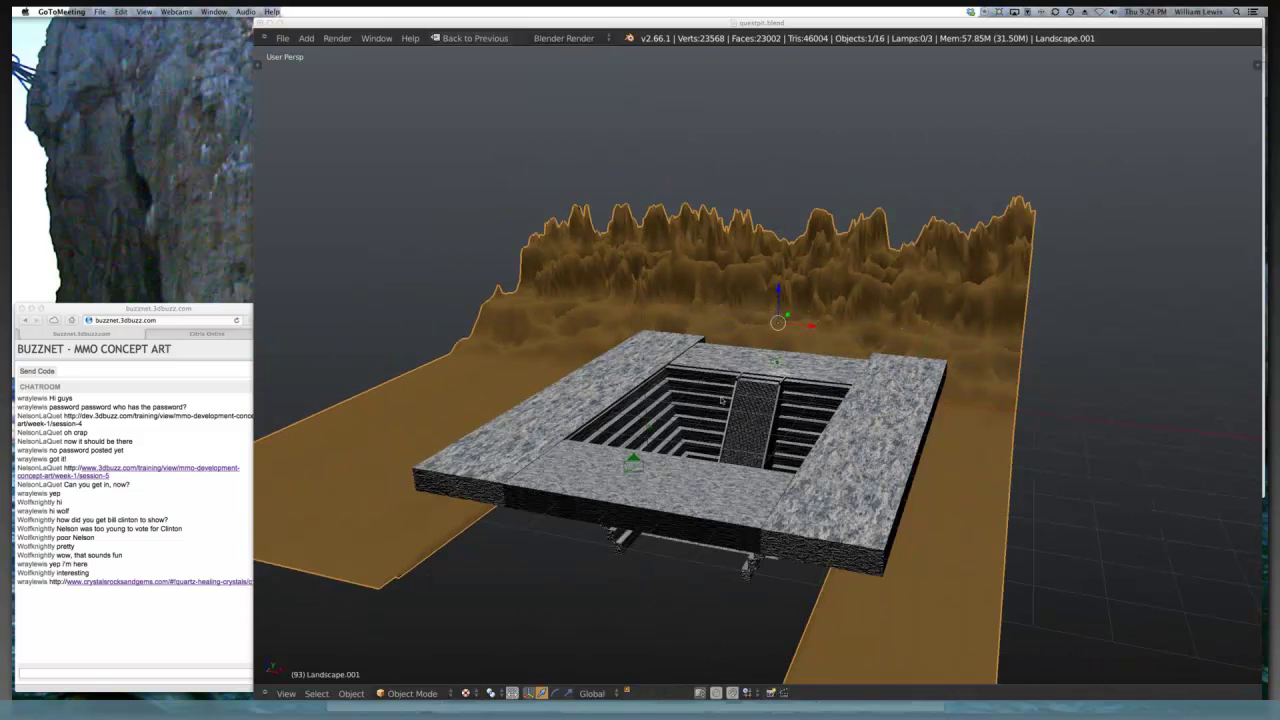
pyautogui.scroll(3, 853, 490)
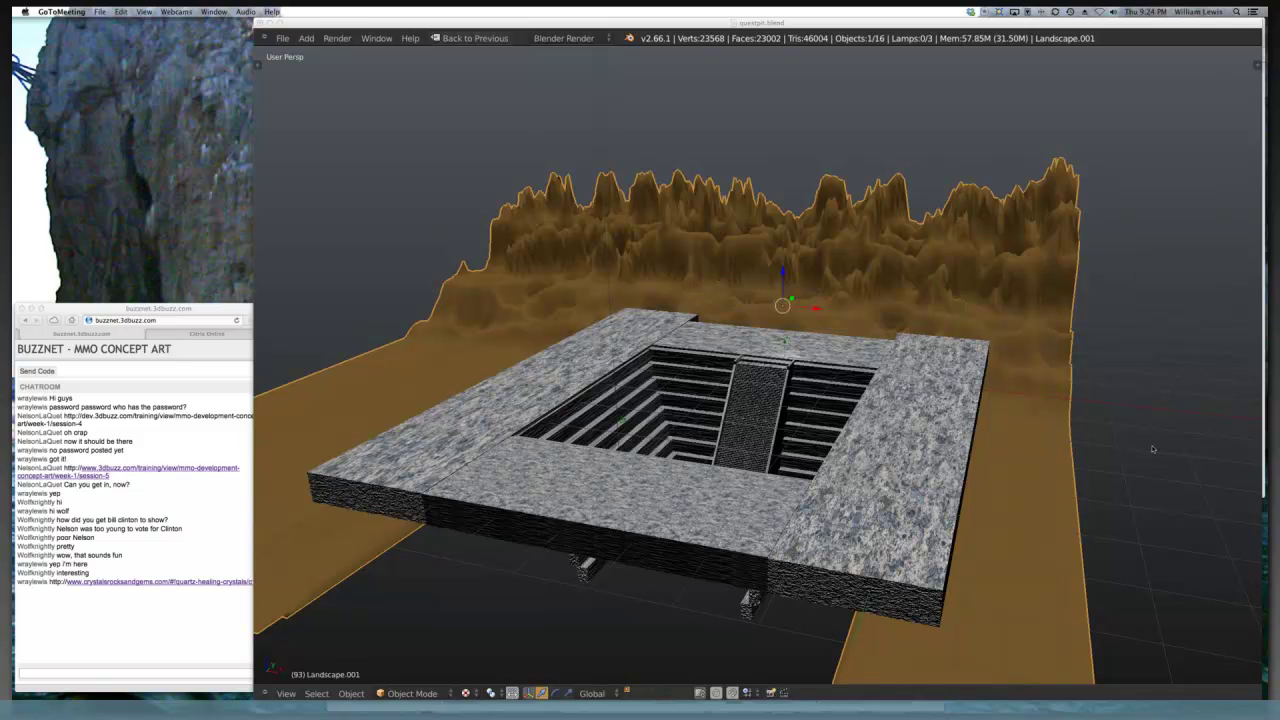
pyautogui.press('n')
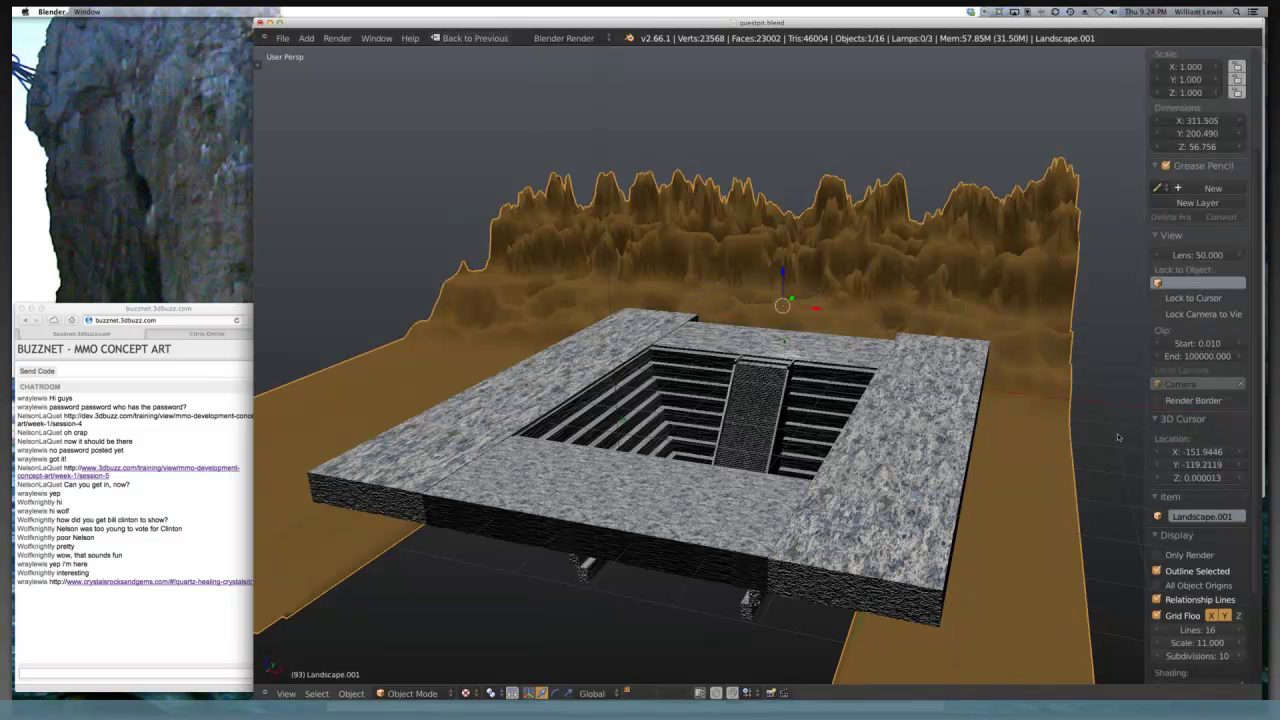
pyautogui.hscroll(-5, 1038, 426)
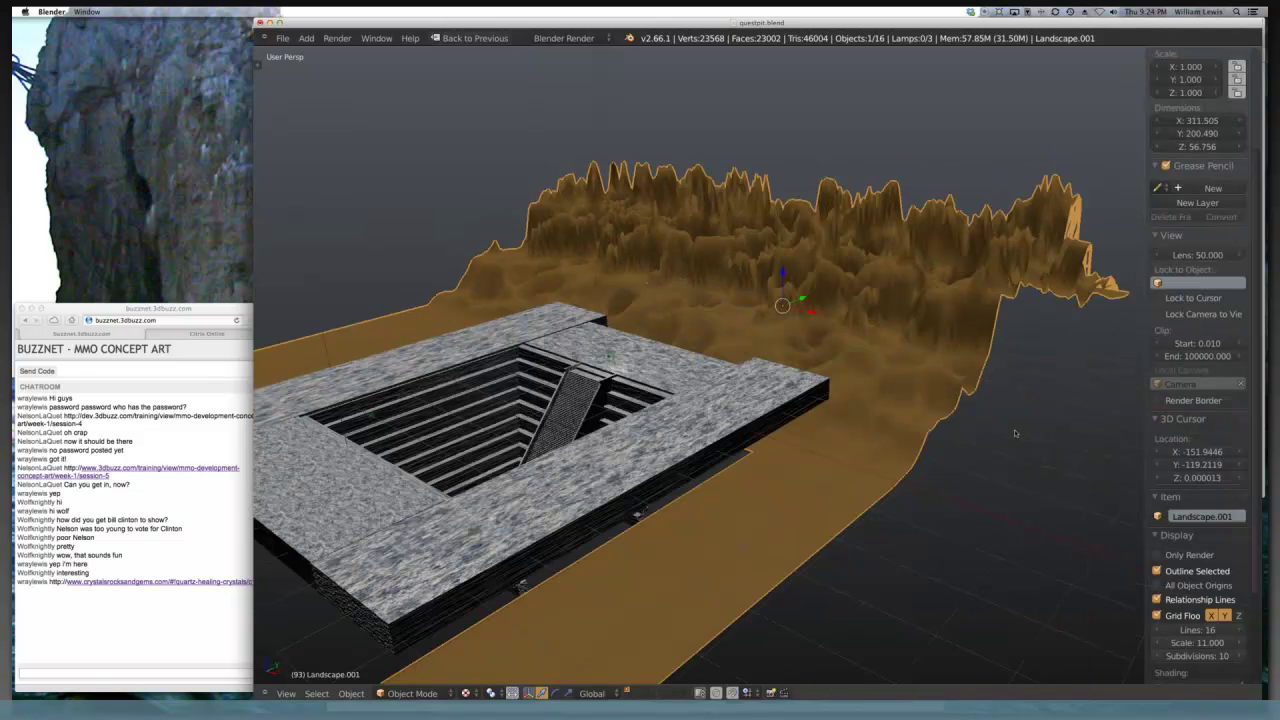
pyautogui.hscroll(-3, 1019, 444)
pyautogui.press('n')
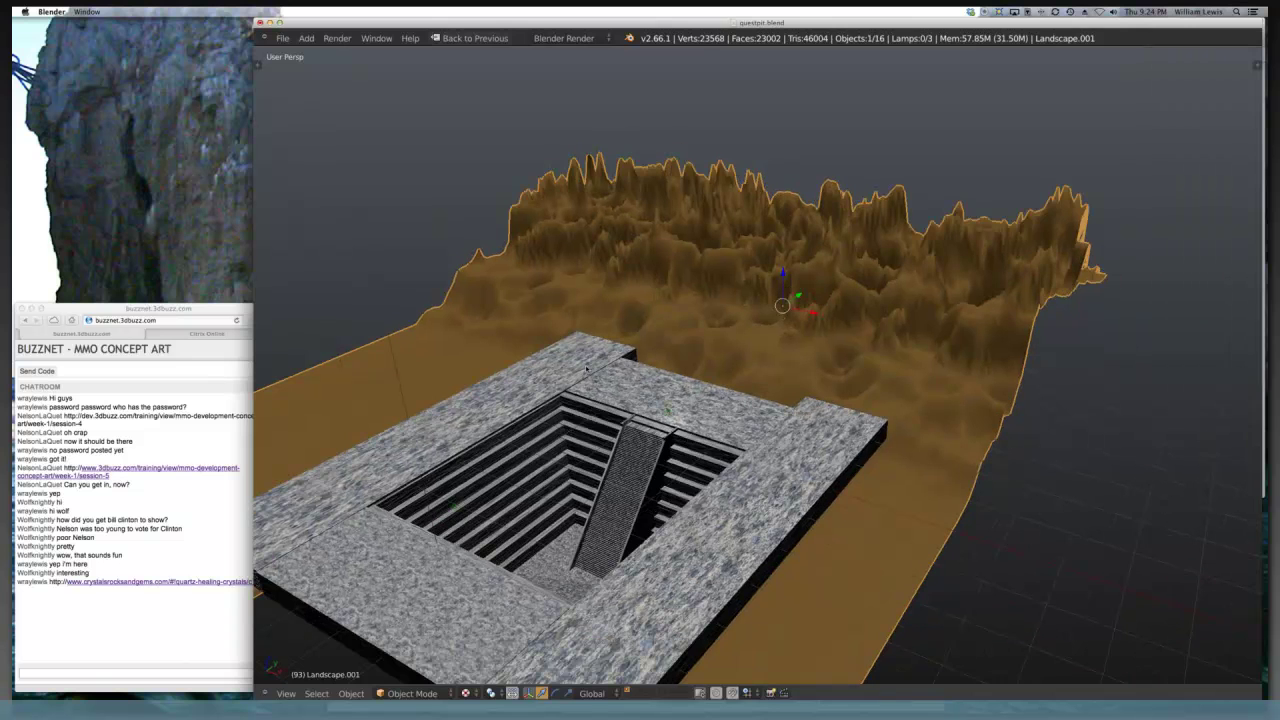
pyautogui.hscroll(-5, 445, 323)
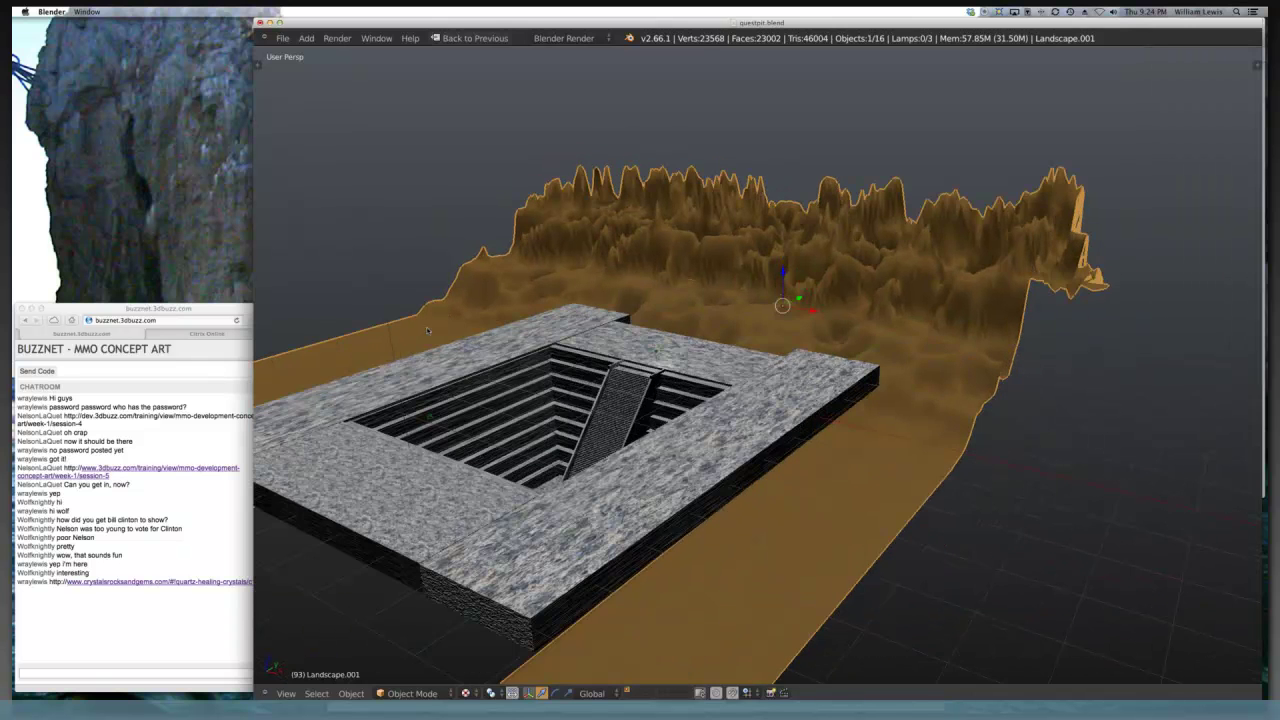
pyautogui.hscroll(-5, 450, 321)
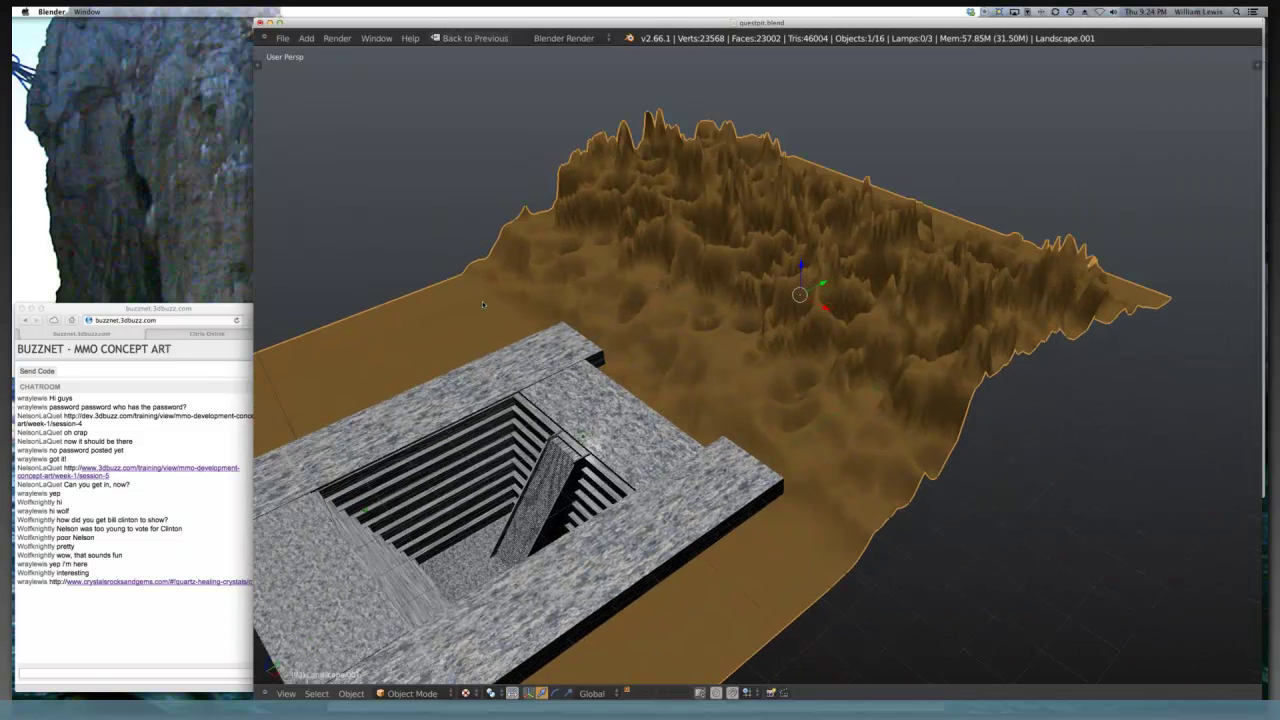
pyautogui.hscroll(-5, 853, 397)
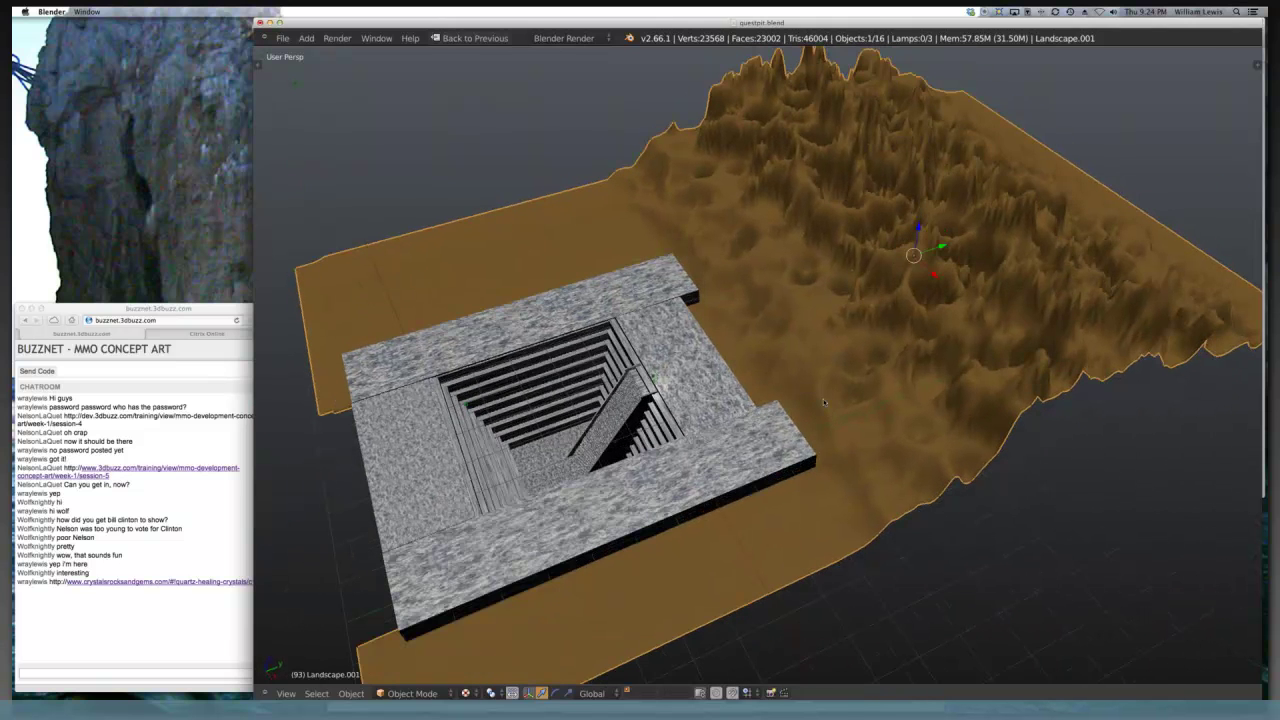
pyautogui.hscroll(-5, 824, 402)
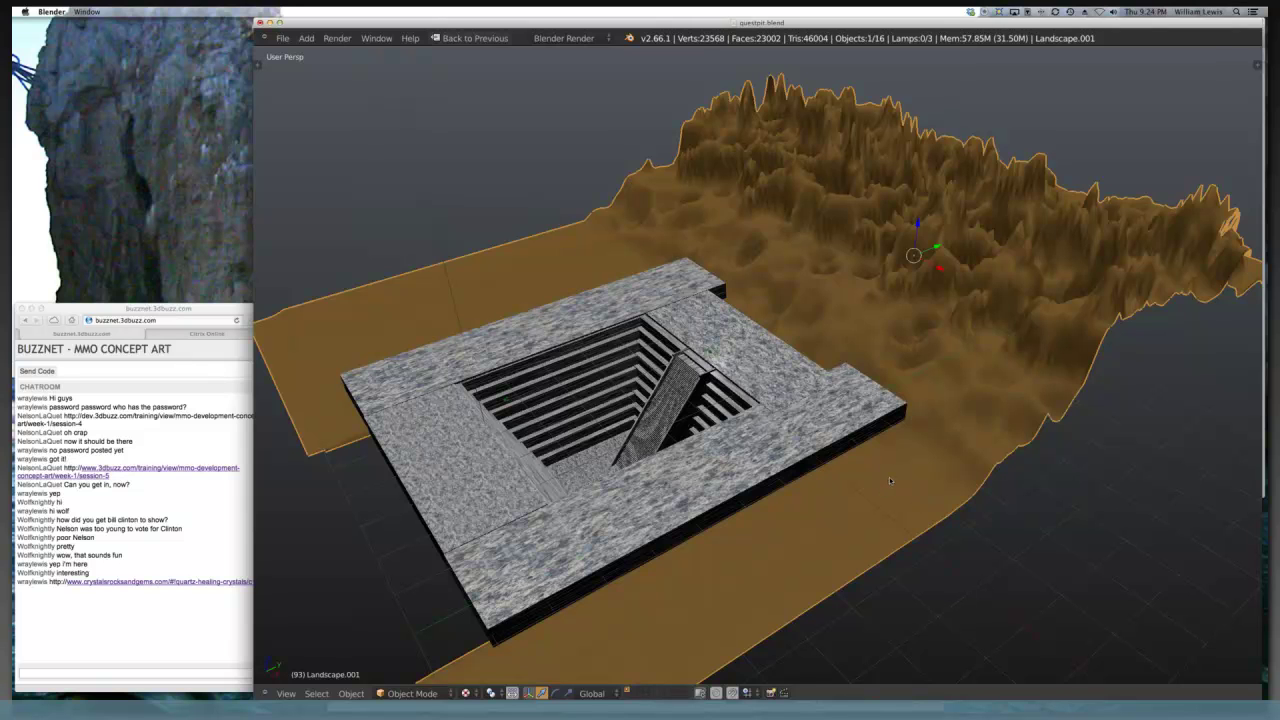
pyautogui.scroll(-2, 889, 477)
pyautogui.scroll(5, 891, 483)
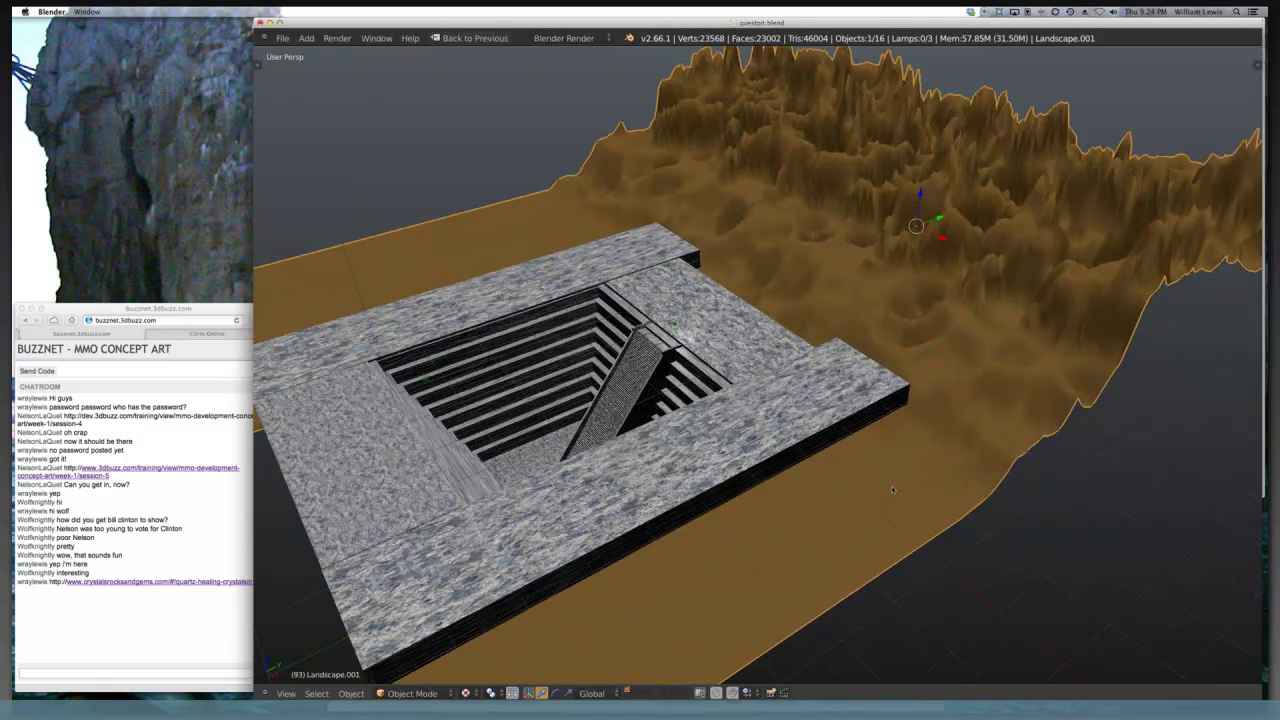
pyautogui.scroll(2, 893, 489)
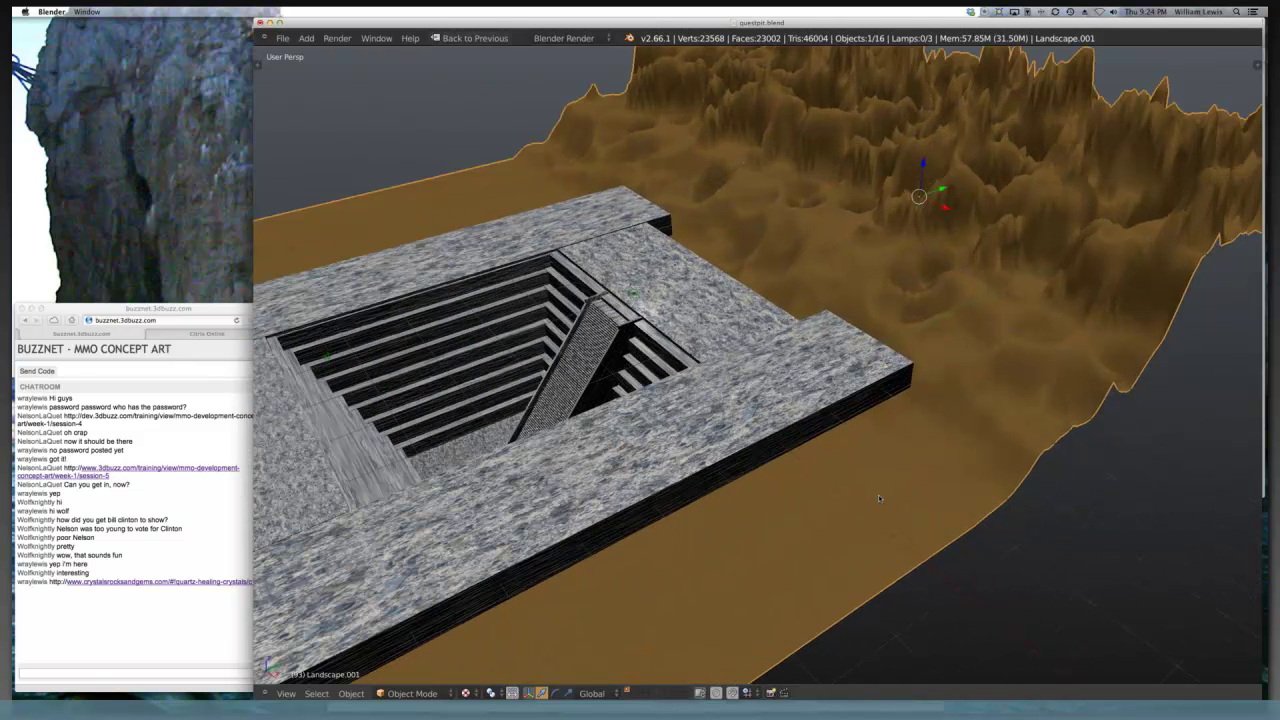
pyautogui.scroll(1, 878, 494)
pyautogui.scroll(2, 905, 493)
pyautogui.scroll(4, 932, 495)
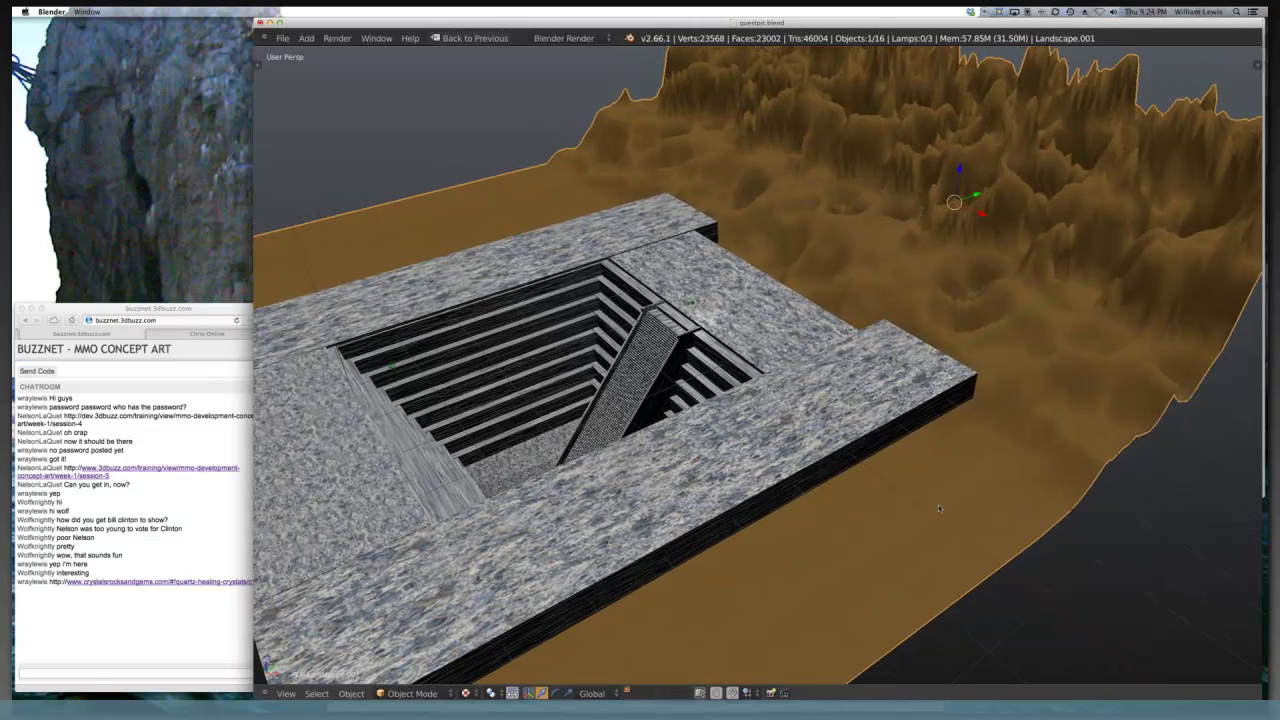
pyautogui.moveTo(938, 504); pyautogui.dragTo(916, 505)
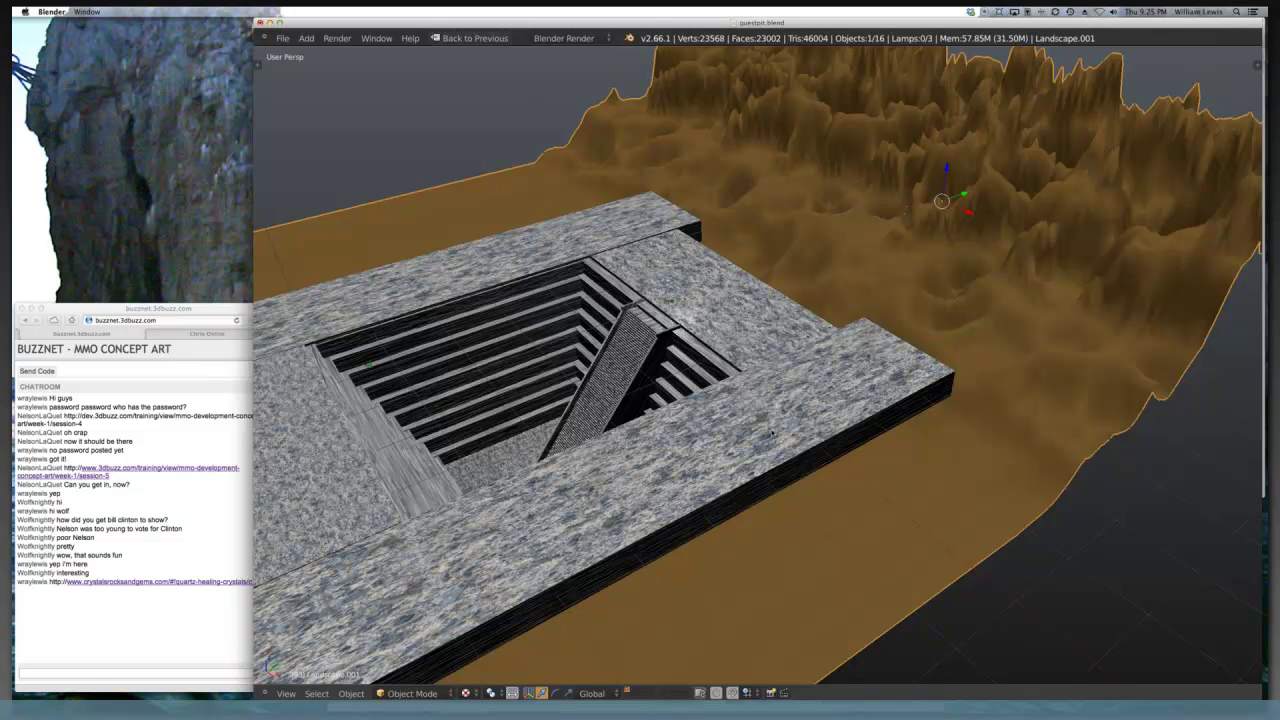
pyautogui.hscroll(2, 802, 416)
pyautogui.hscroll(3, 826, 420)
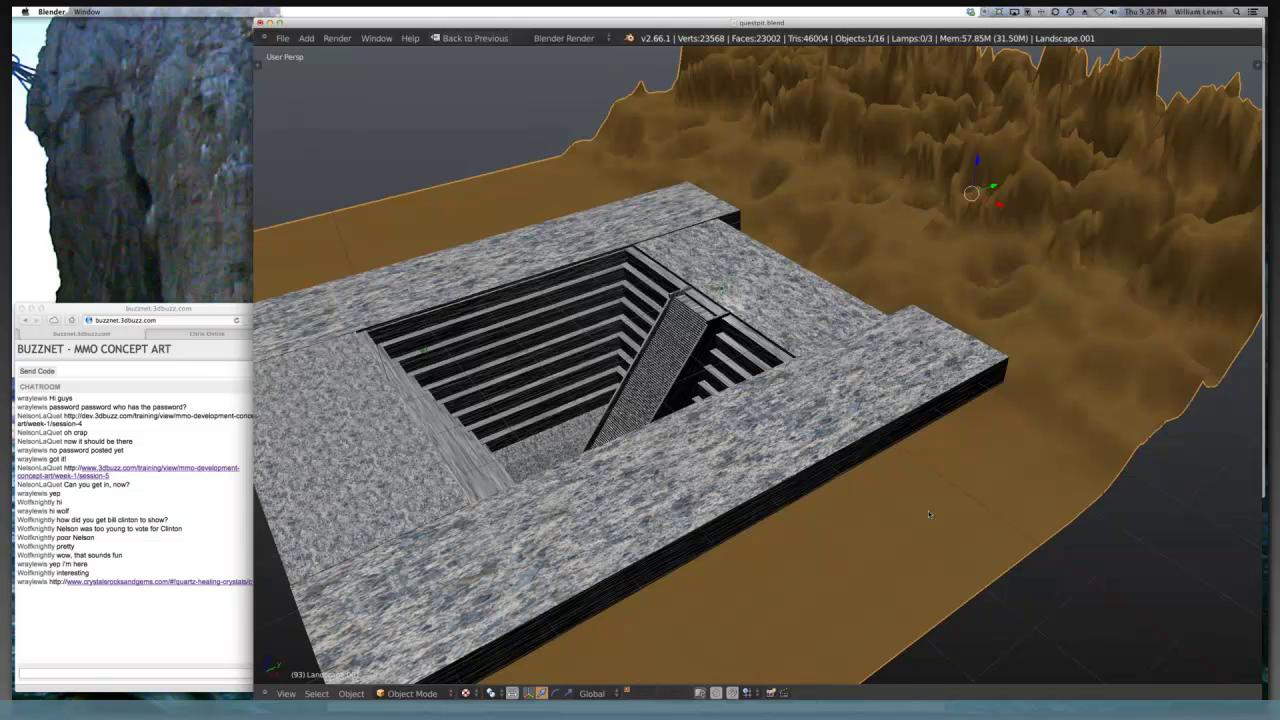
# - Bring the GoToMeeting app to the front from the dock
pyautogui.moveTo(1030, 710)
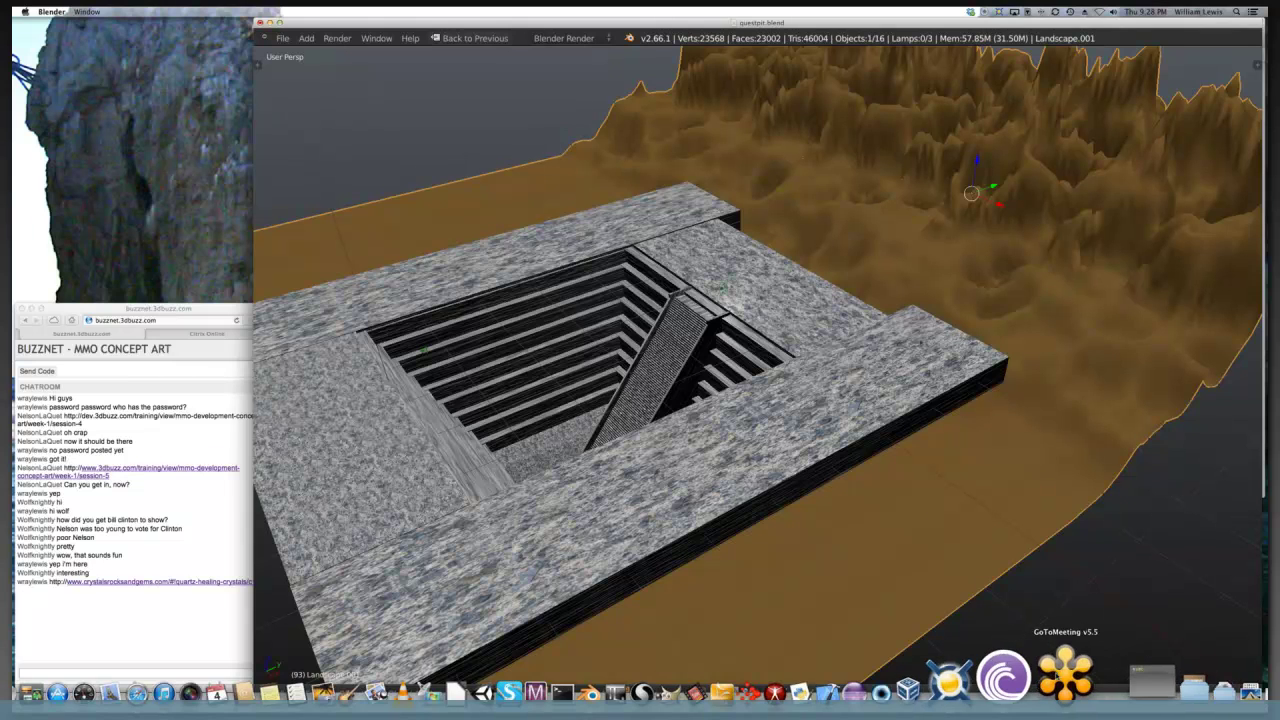
pyautogui.click(1058, 676)
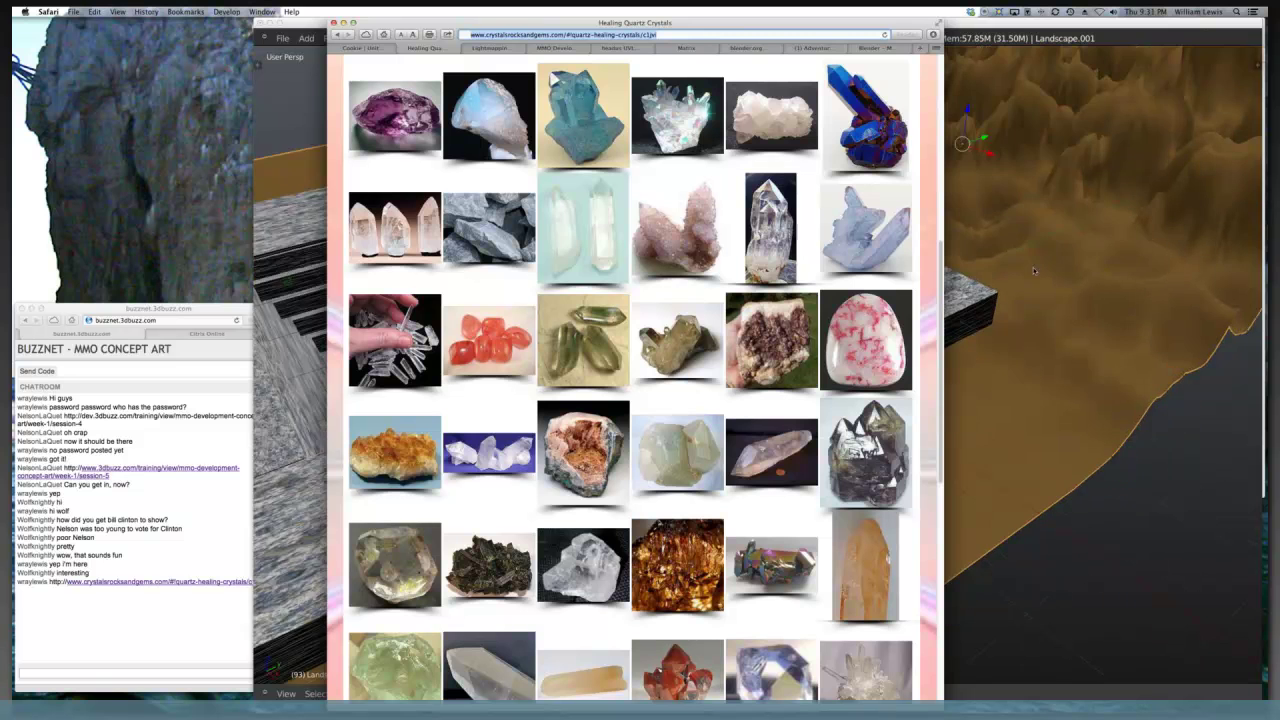
# - Bring Blender's questpit.blend pit scene back in front of Safari's crystal page
pyautogui.click(1032, 269)
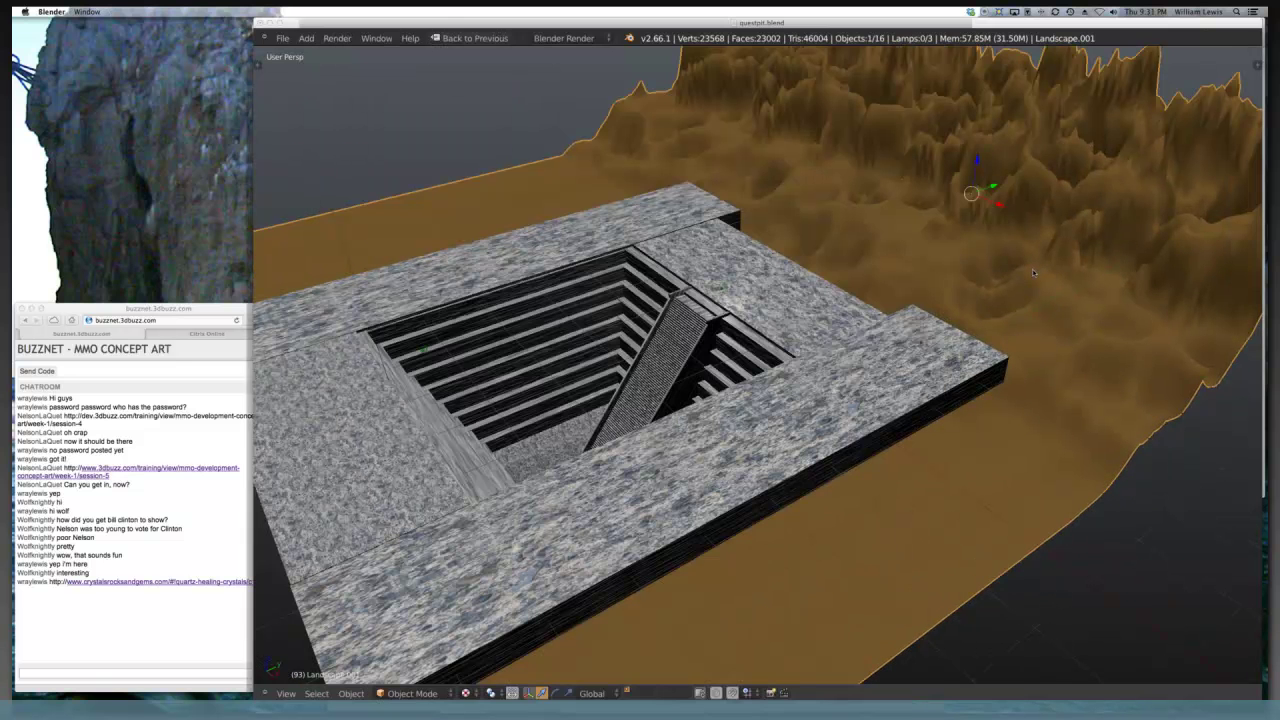
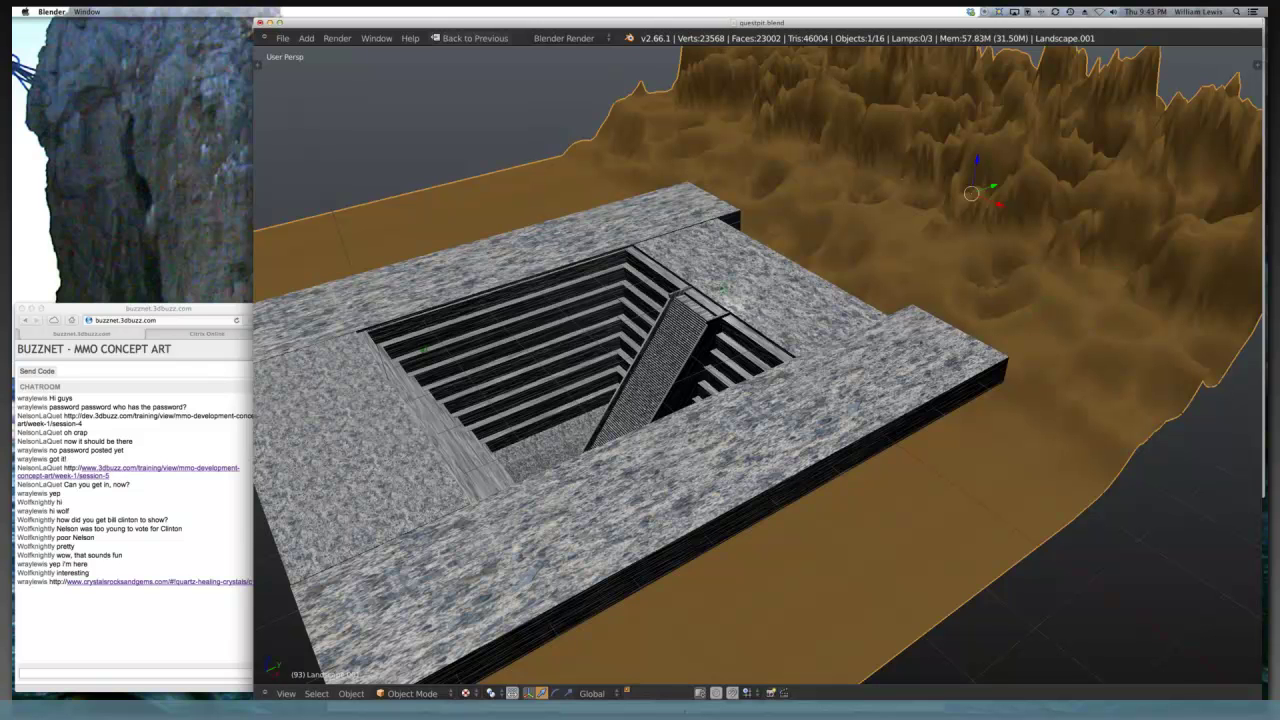
# - Load p3d.in in Safari, log in with the saved credentials, and open the elythfullbody model page
pyautogui.click(150, 581)
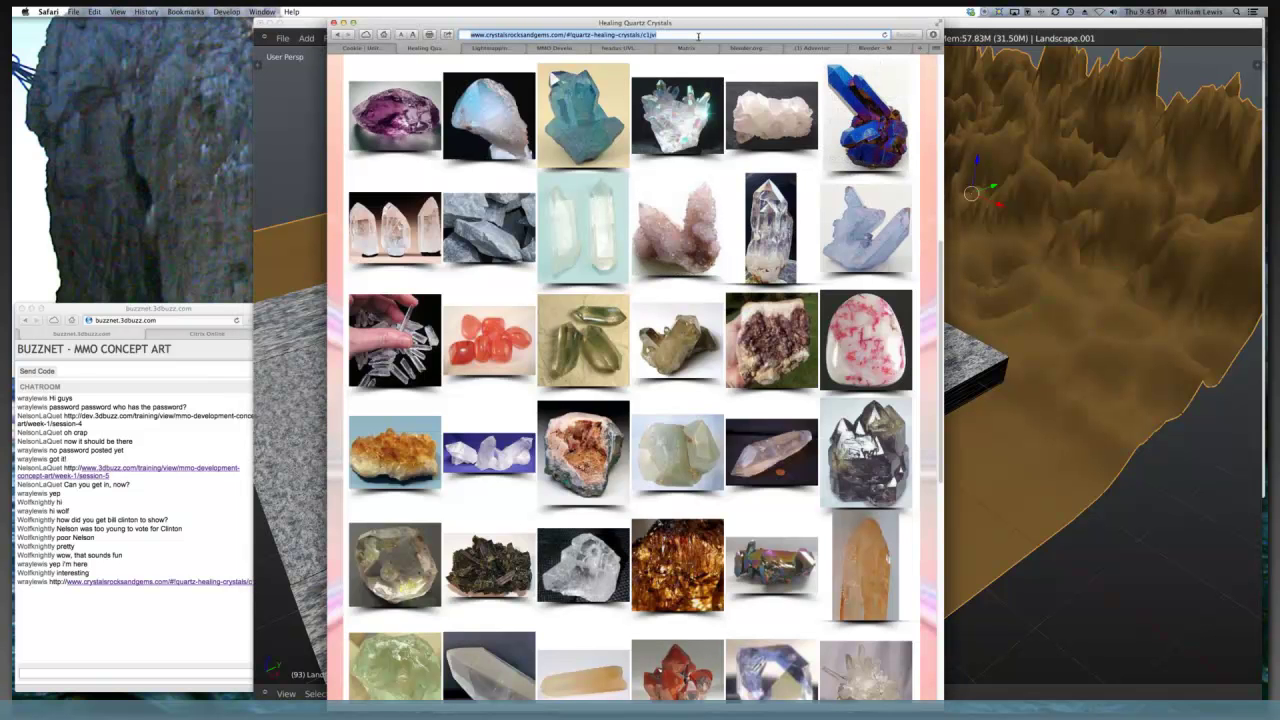
pyautogui.write('p')
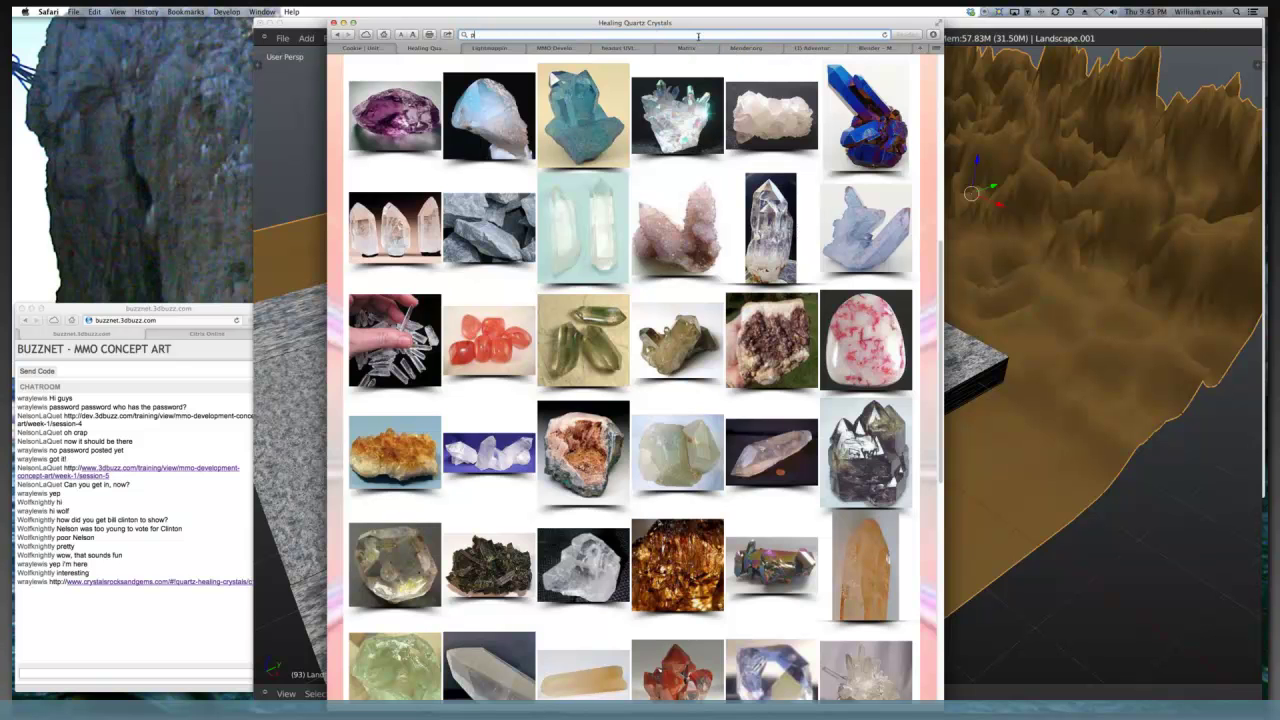
pyautogui.press('Return')
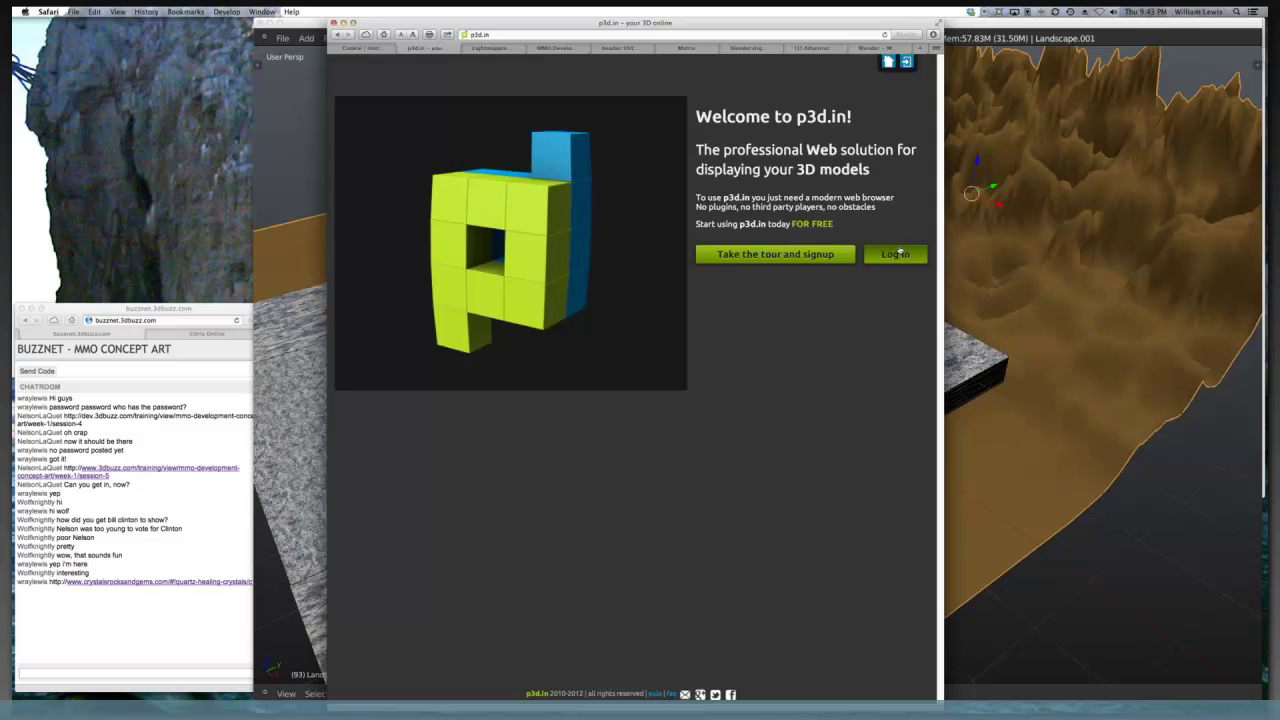
pyautogui.click(877, 248)
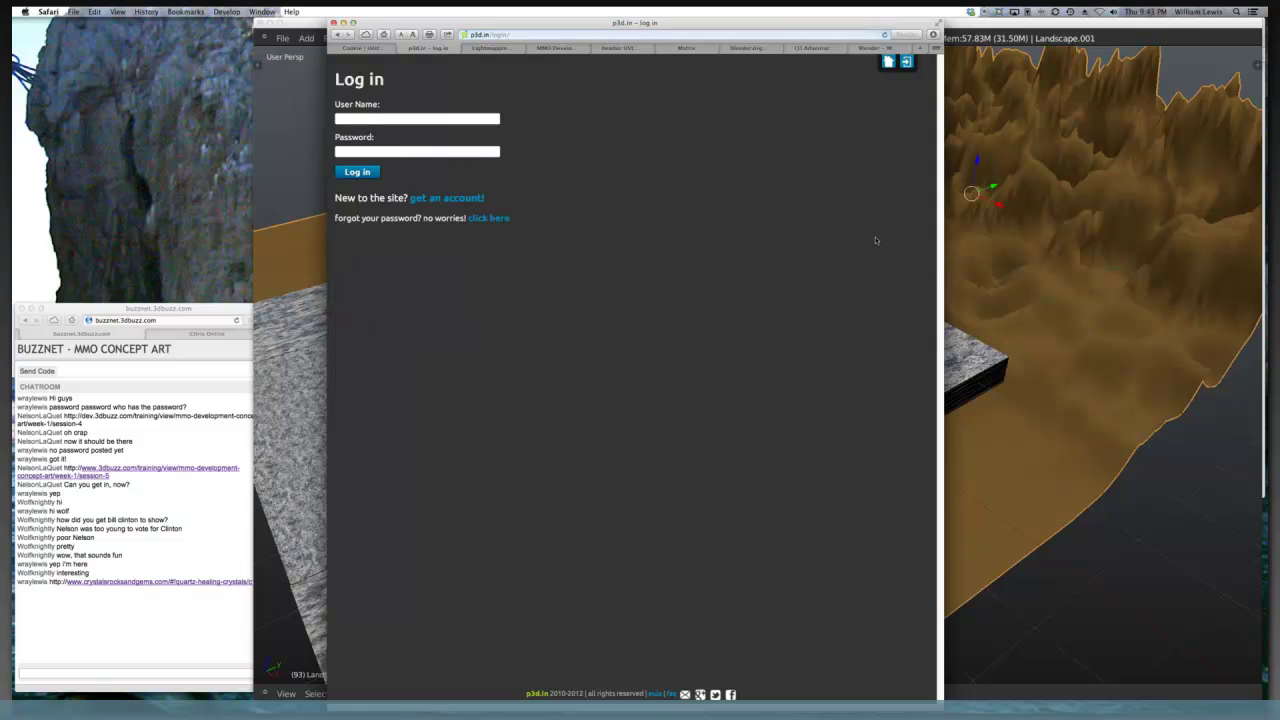
pyautogui.press('Return')
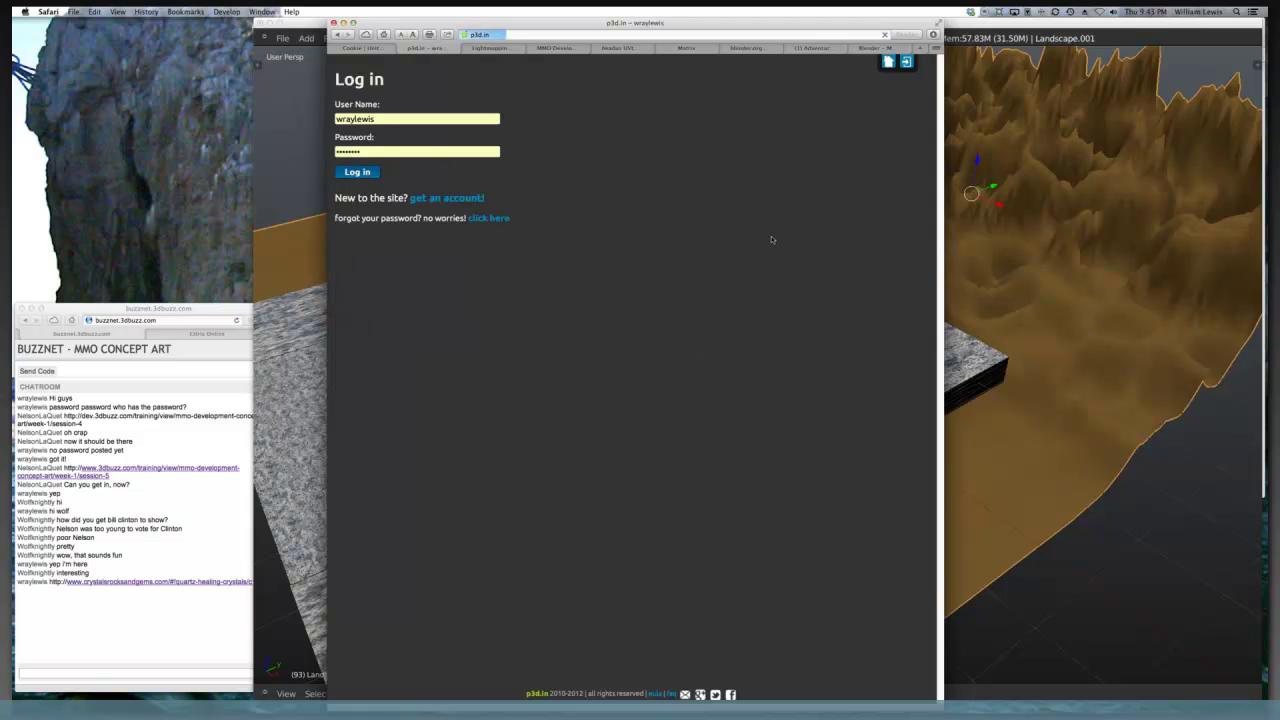
pyautogui.click(372, 220)
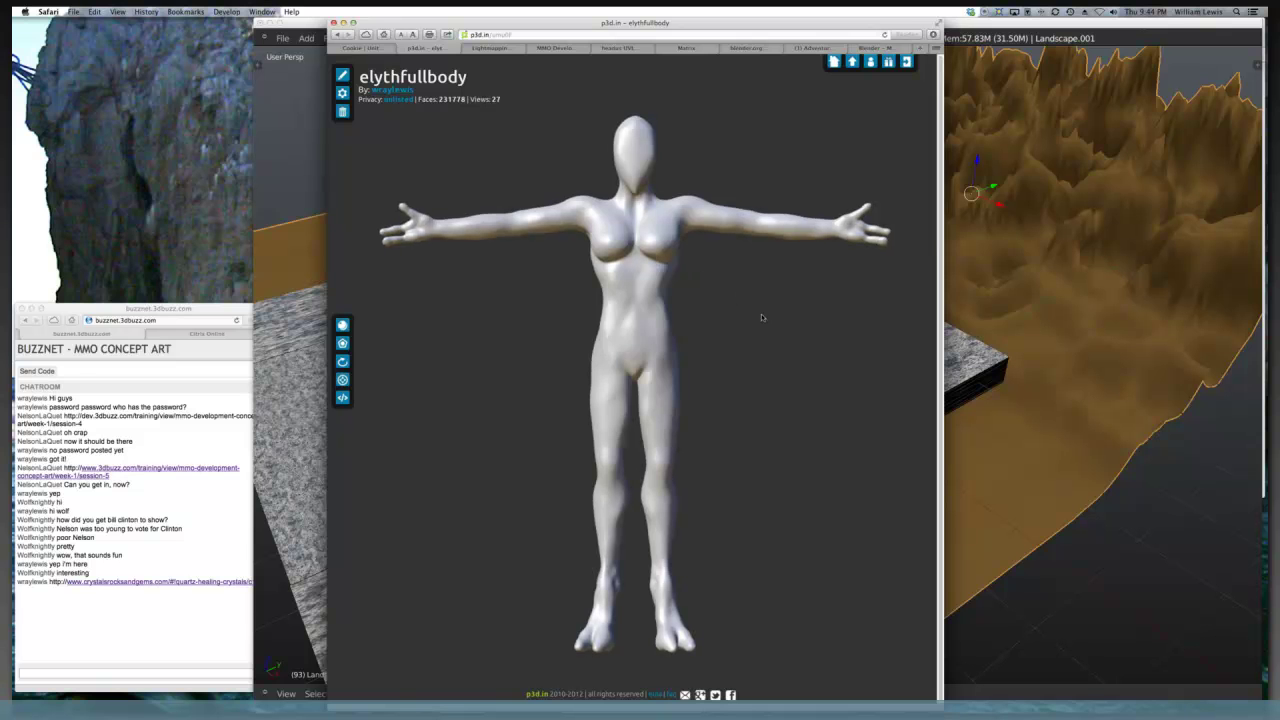
# - Orbit the elythfullbody figure to see its back and side, then level it to a front view
pyautogui.moveTo(841, 427); pyautogui.dragTo(443, 348)
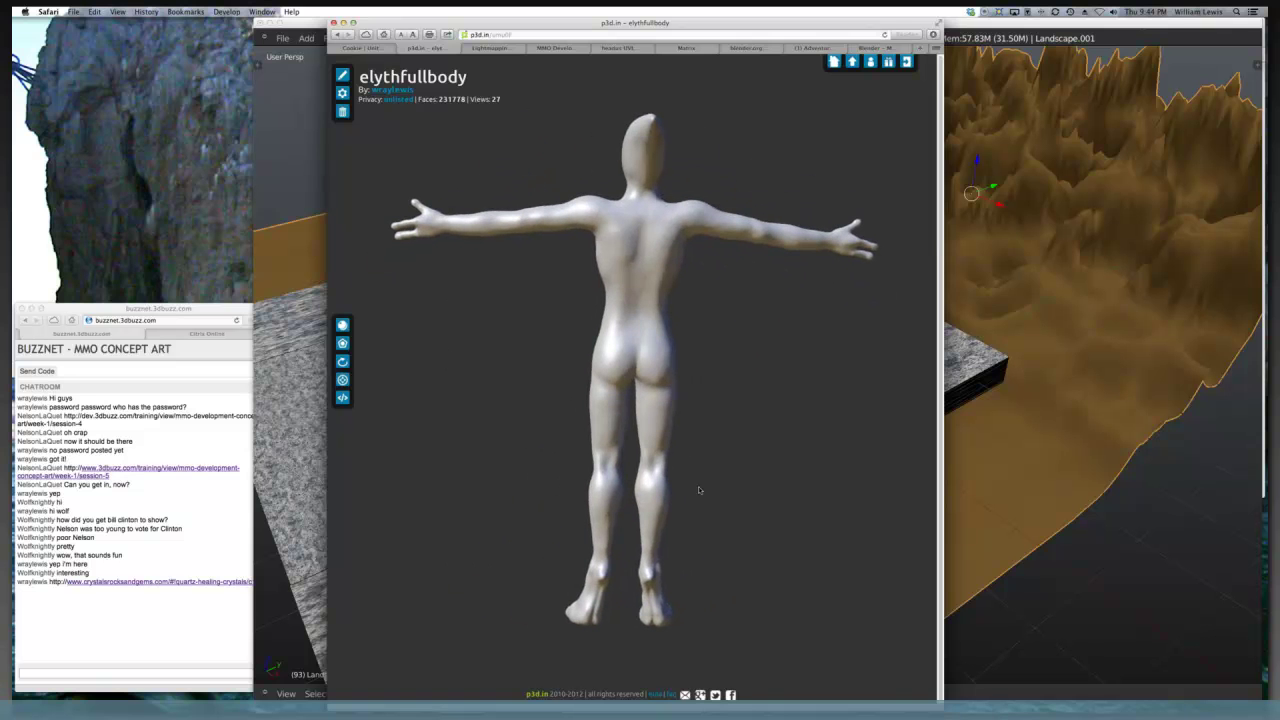
pyautogui.moveTo(711, 492); pyautogui.dragTo(532, 414)
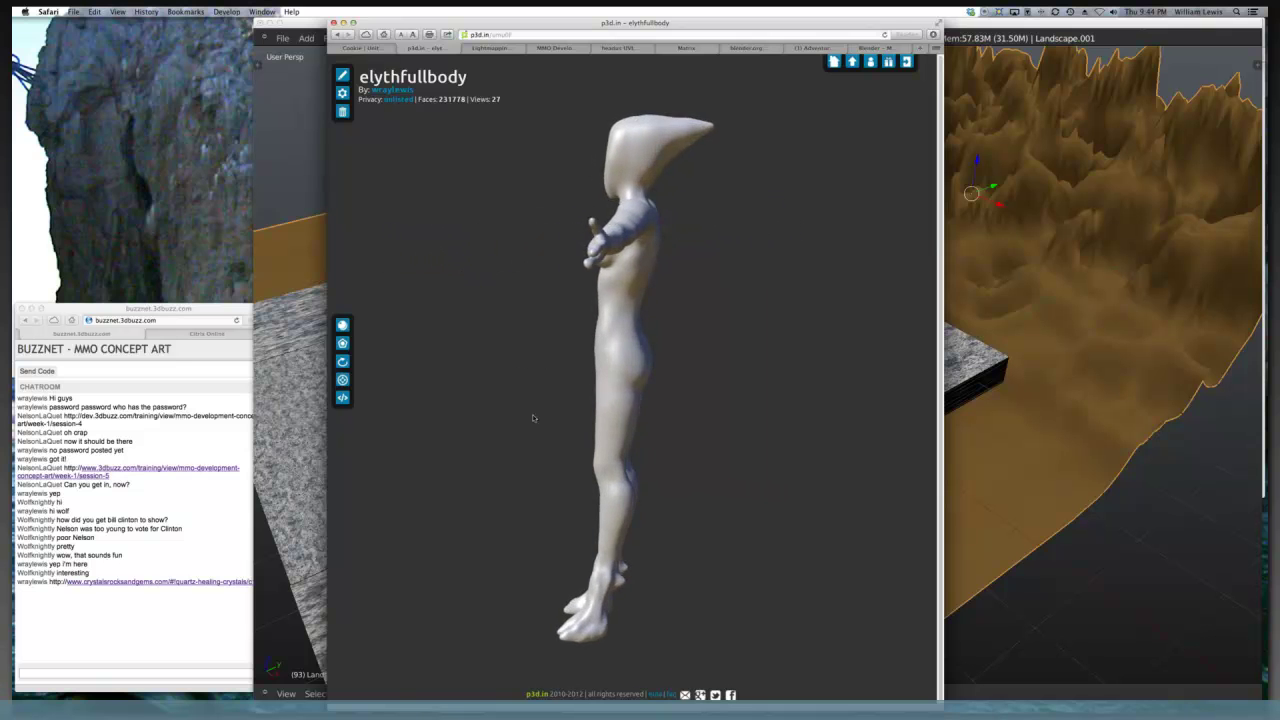
pyautogui.moveTo(545, 513); pyautogui.dragTo(697, 451)
pyautogui.moveTo(771, 319); pyautogui.dragTo(814, 315)
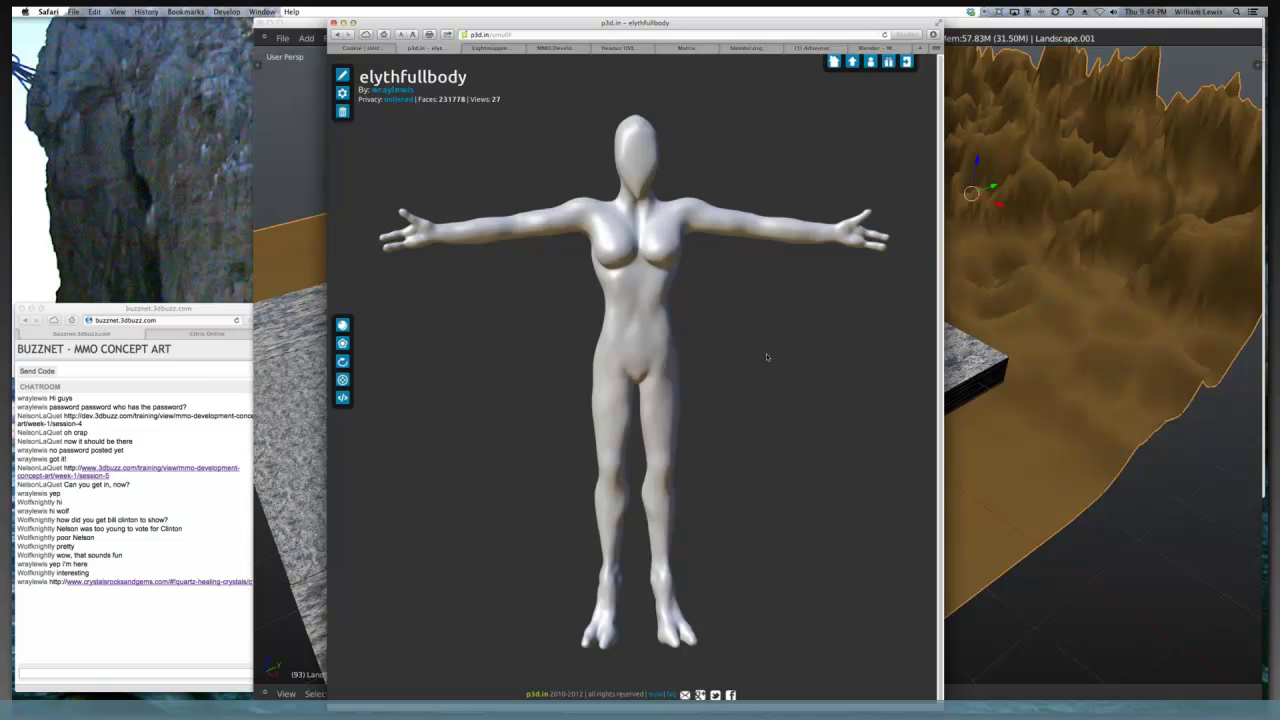
# - Zoom and pan in on the hips and legs and view them at an angle, then reframe the whole figure
pyautogui.scroll(5, 765, 350)
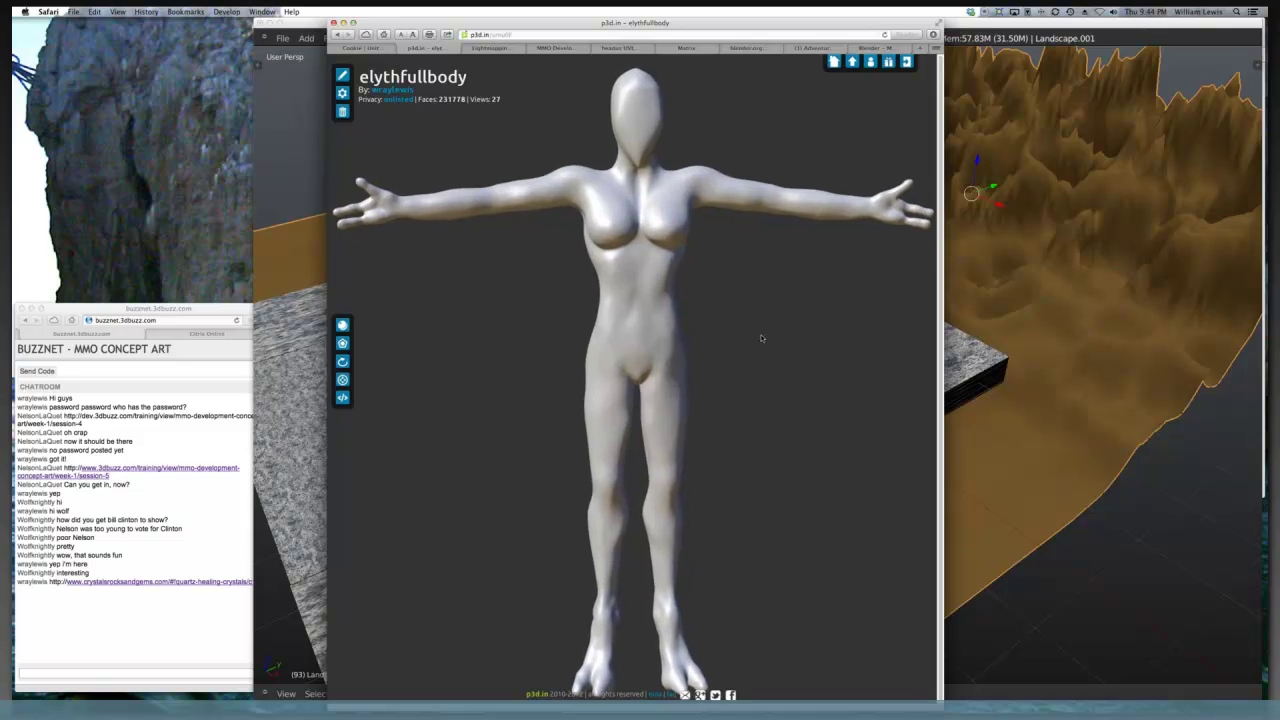
pyautogui.scroll(-2, 760, 338)
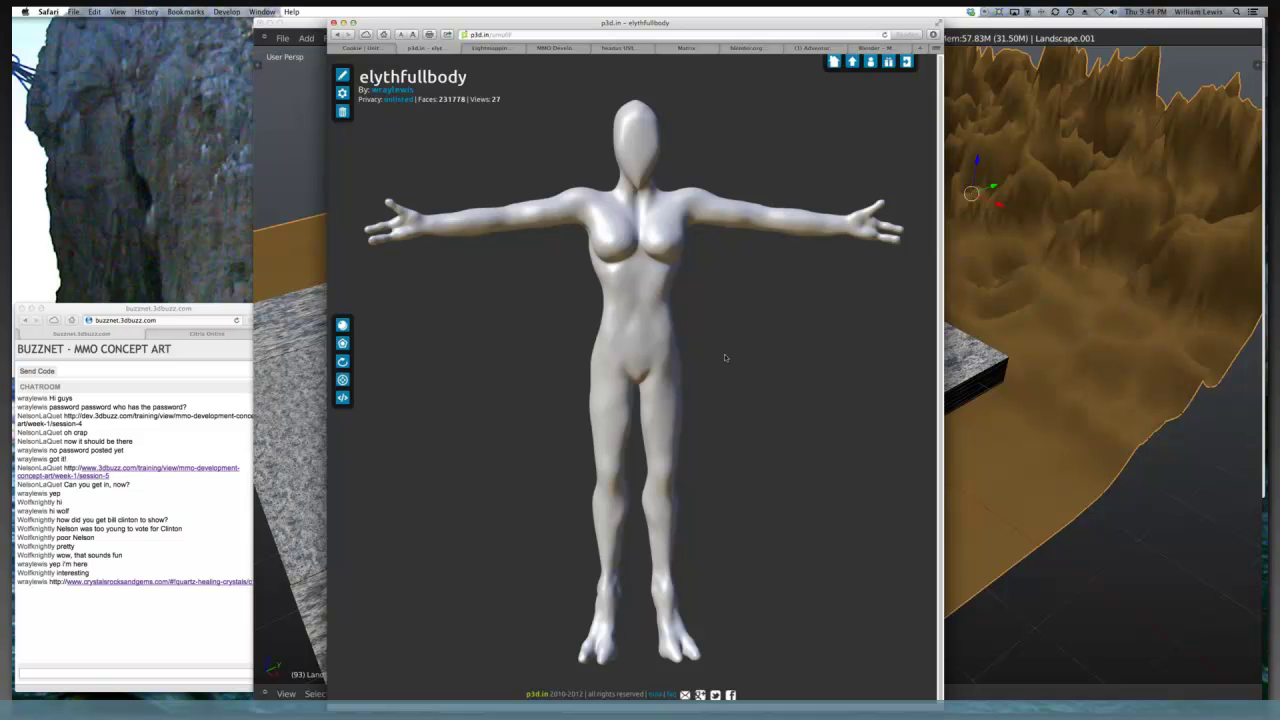
pyautogui.moveTo(723, 353); pyautogui.dragTo(736, 254)
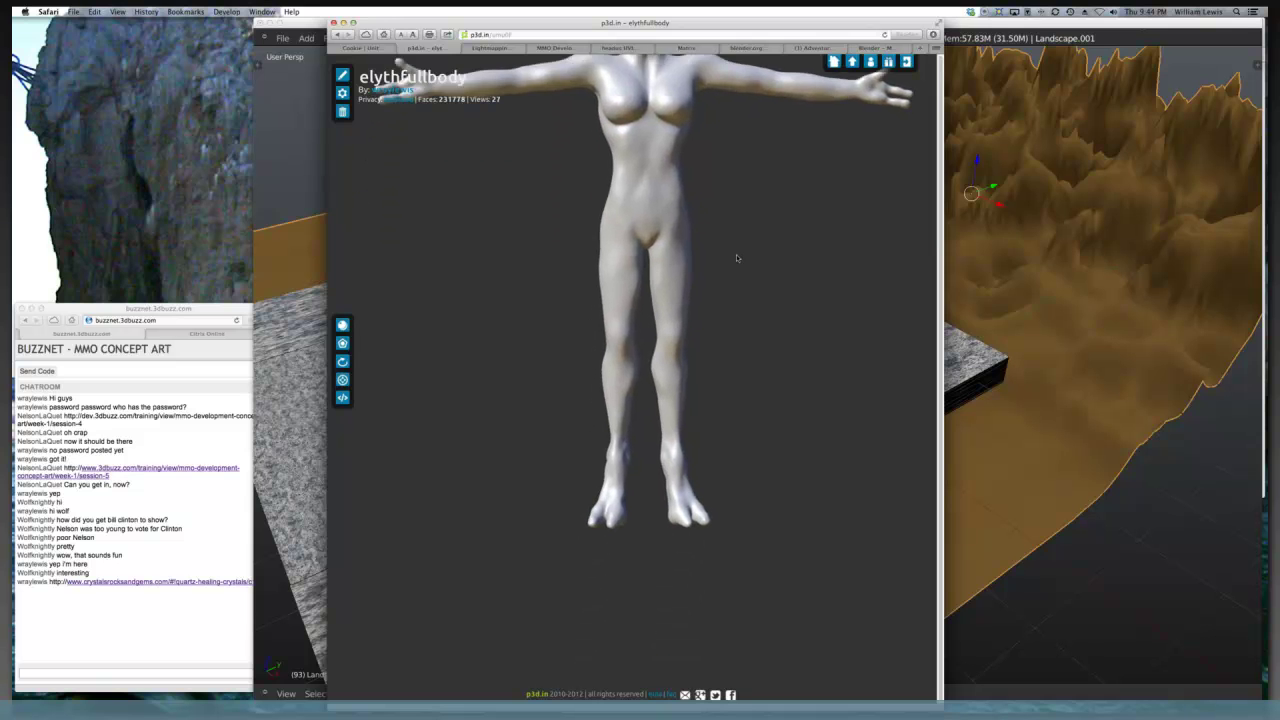
pyautogui.scroll(4, 749, 381)
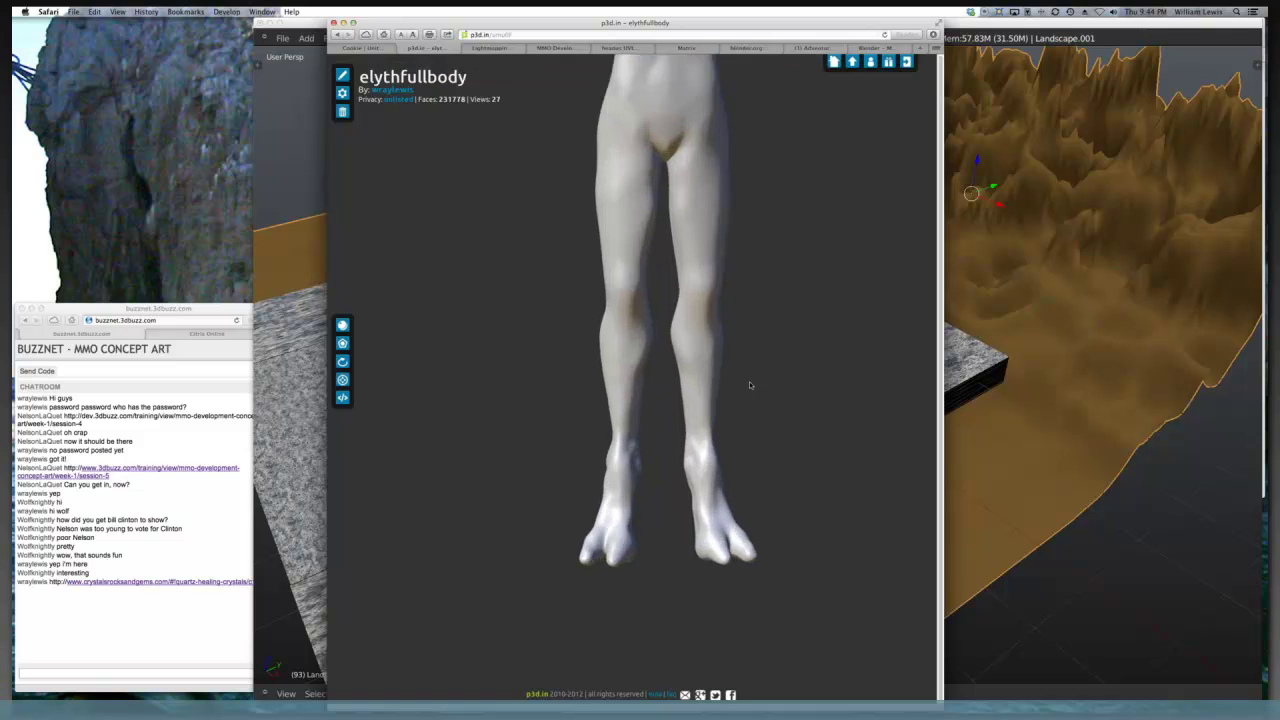
pyautogui.moveTo(820, 497); pyautogui.dragTo(742, 480)
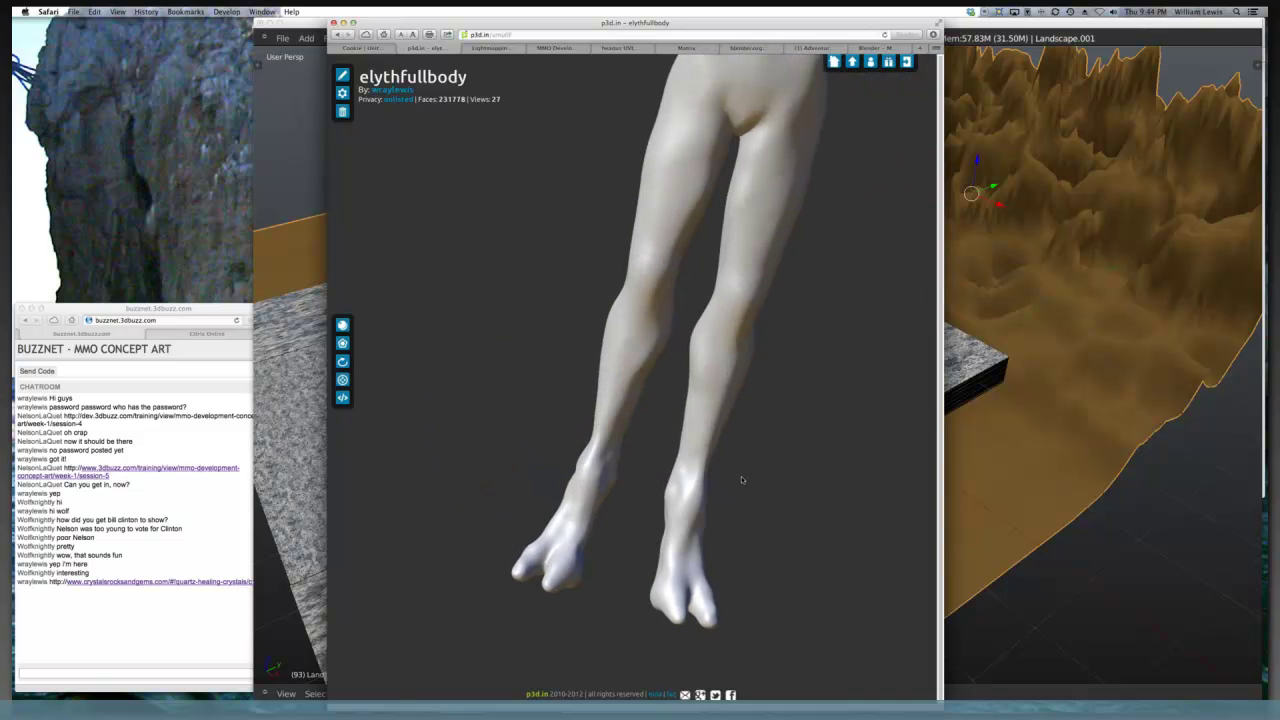
pyautogui.scroll(3, 726, 464)
pyautogui.scroll(-5, 726, 464)
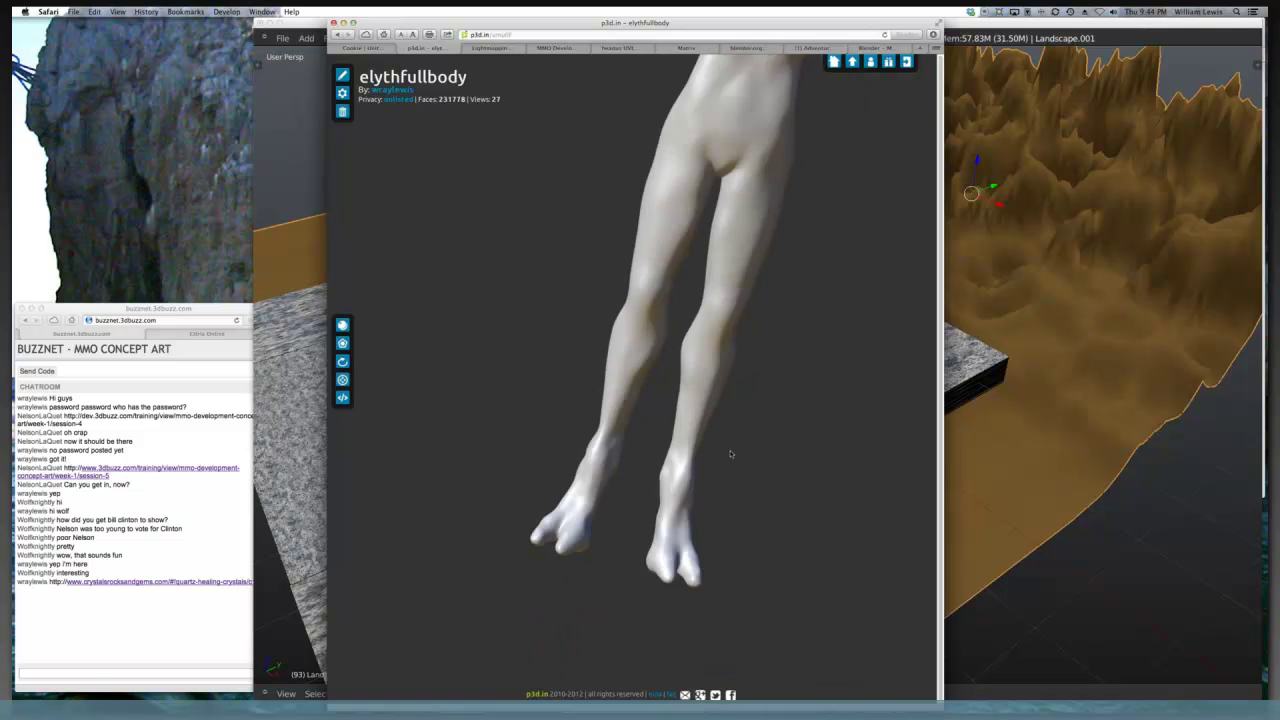
pyautogui.moveTo(727, 443); pyautogui.dragTo(742, 522)
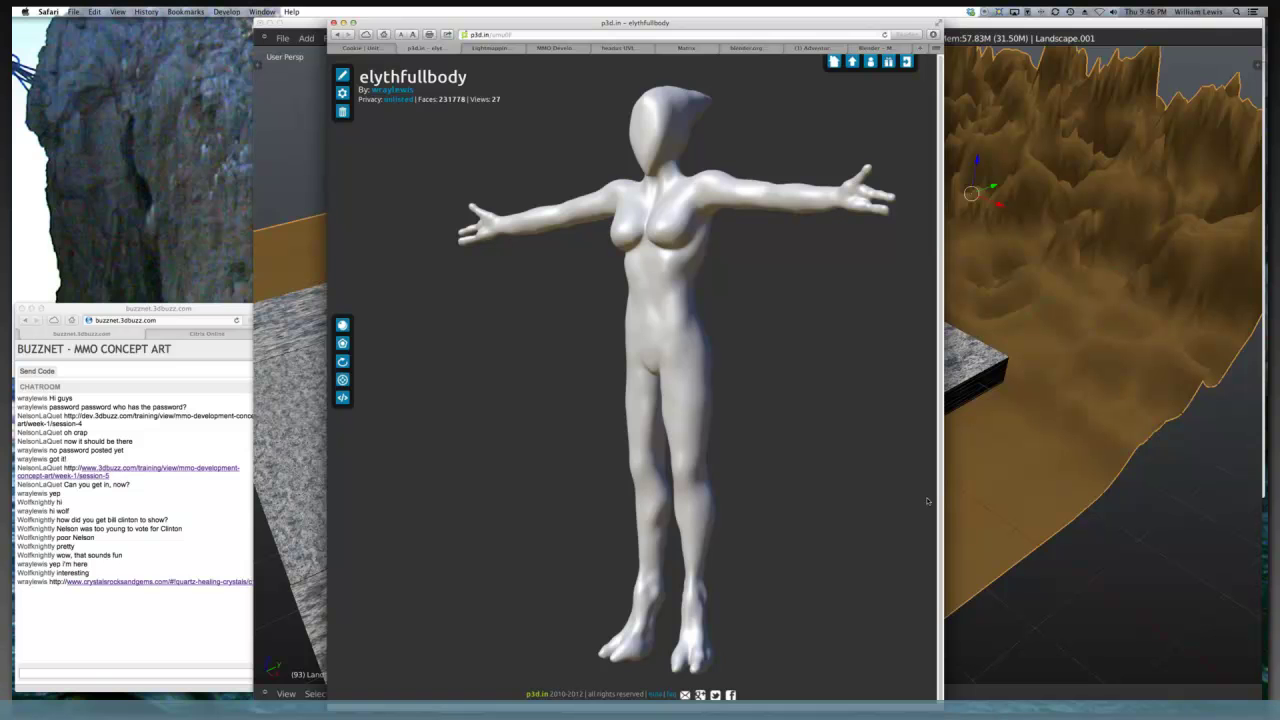
# - Raise Landscape.001 by 0.1504 along Z so the stone pit sits flush in the ground
pyautogui.click(1010, 482)
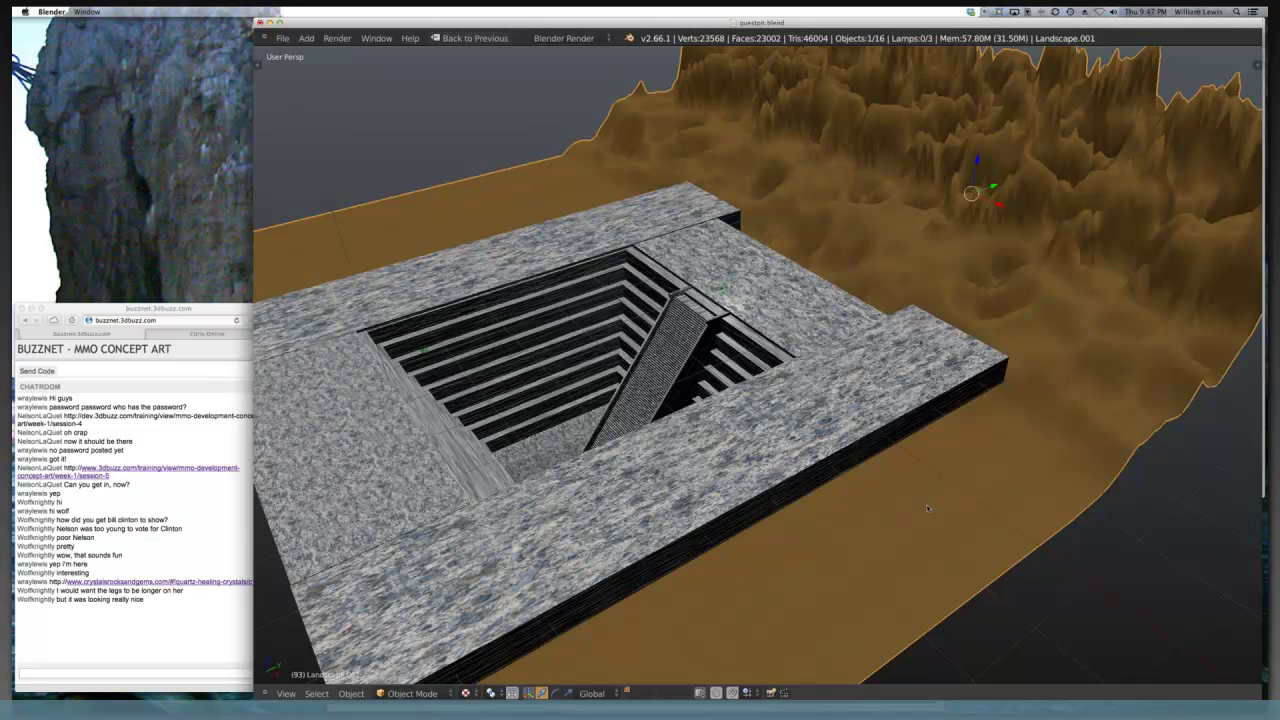
pyautogui.scroll(-2, 926, 508)
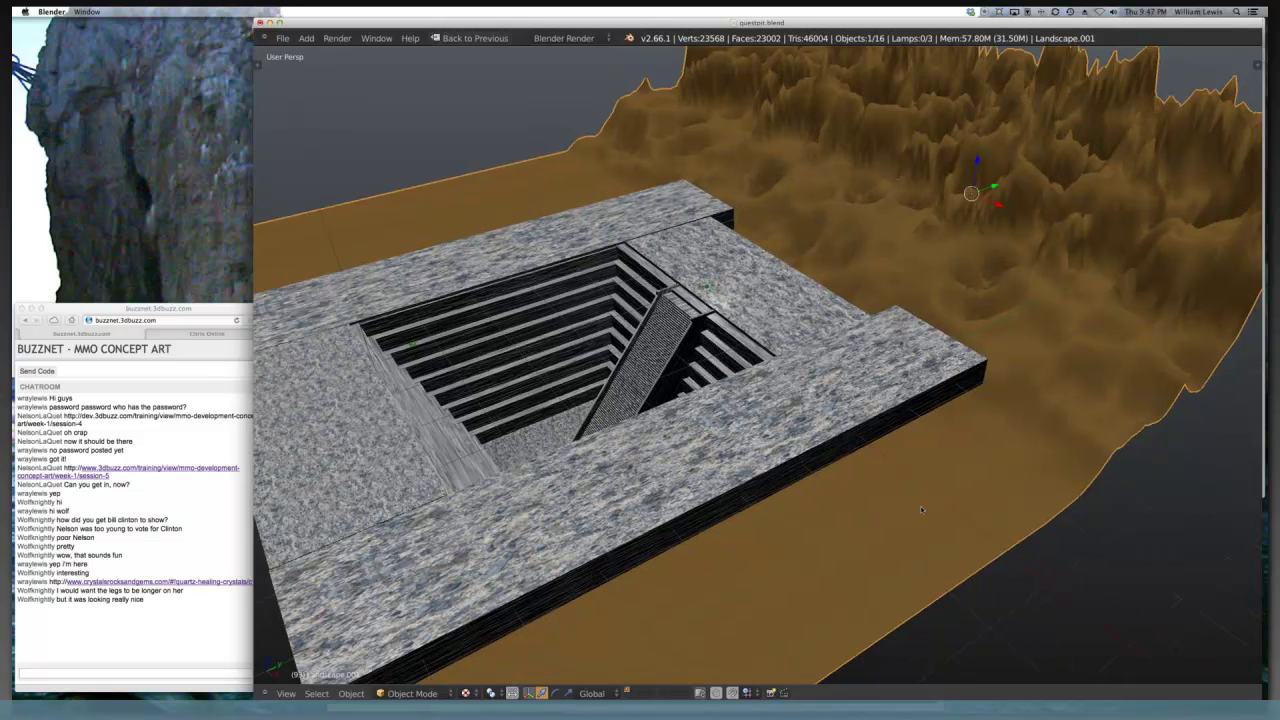
pyautogui.scroll(-3, 922, 510)
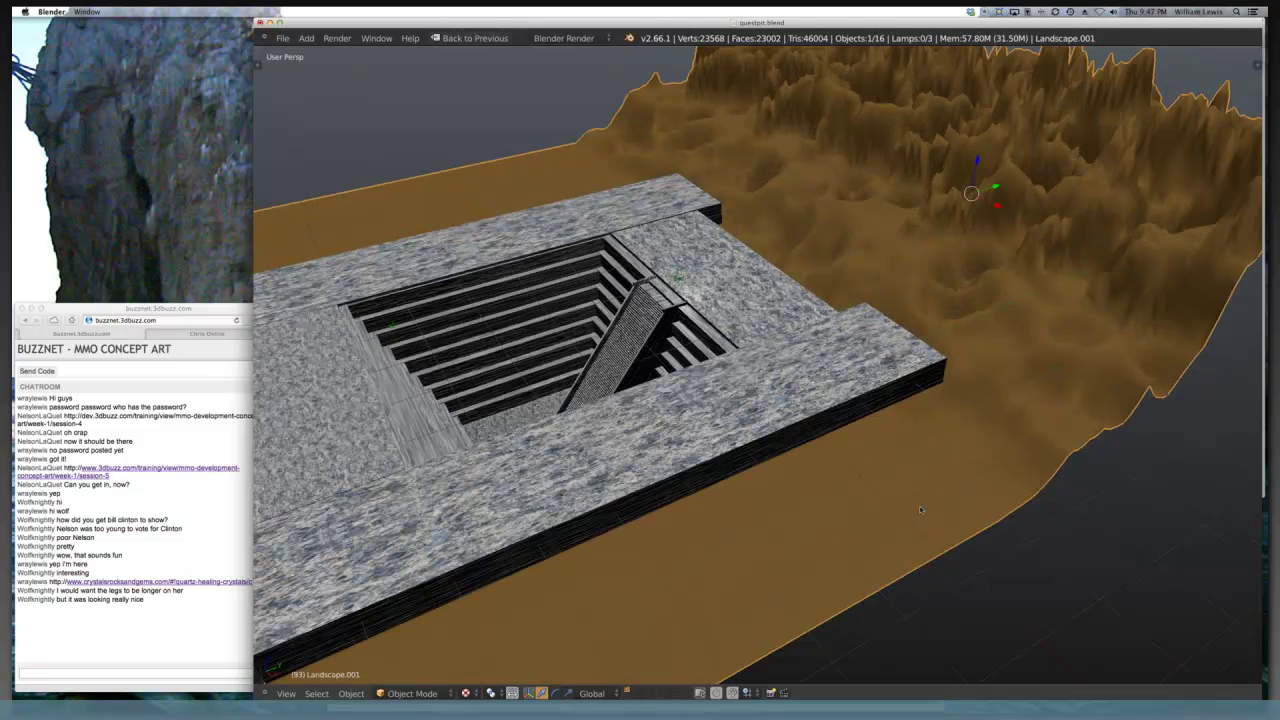
pyautogui.hscroll(3, 921, 510)
pyautogui.scroll(5, 915, 500)
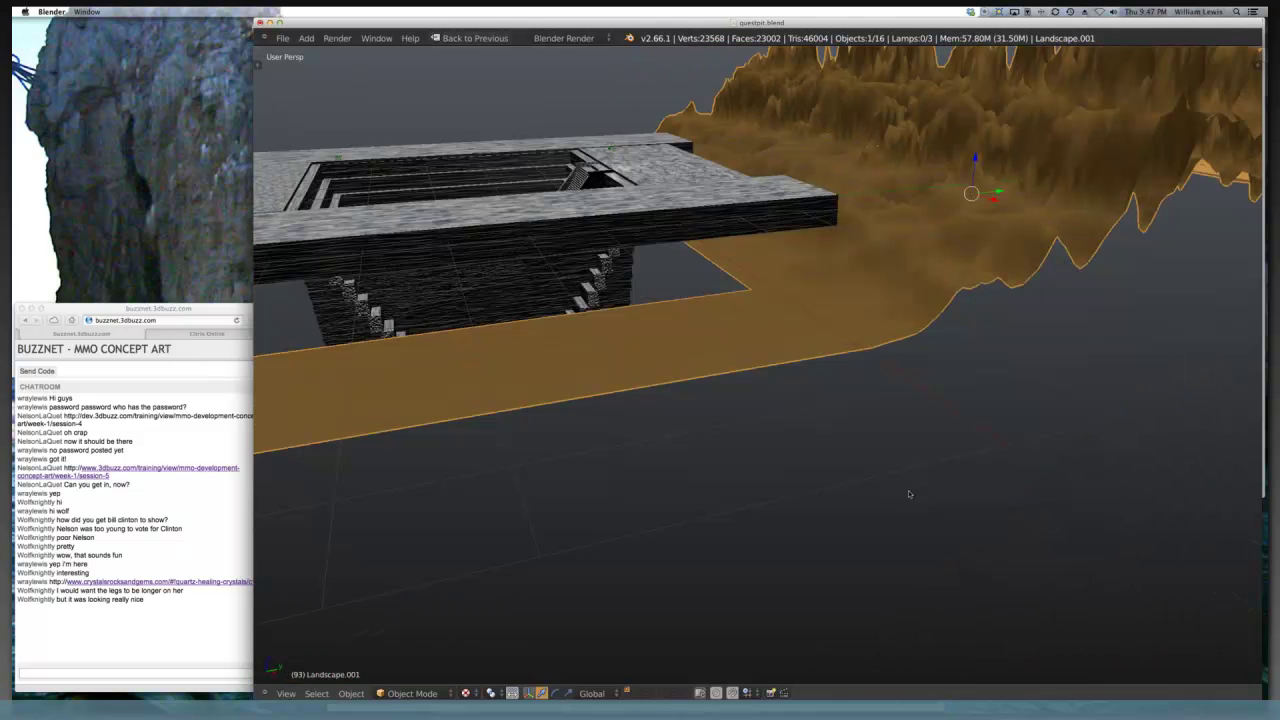
pyautogui.scroll(-3, 909, 494)
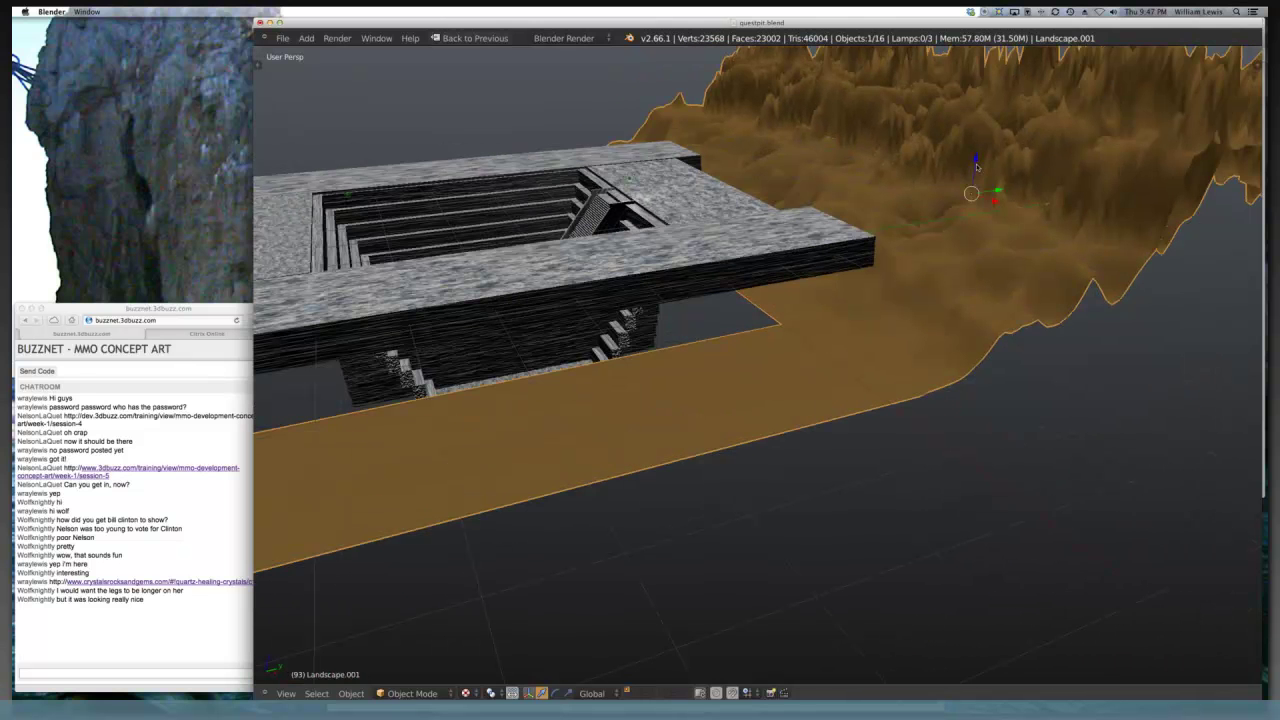
pyautogui.moveTo(977, 167); pyautogui.dragTo(981, 134)
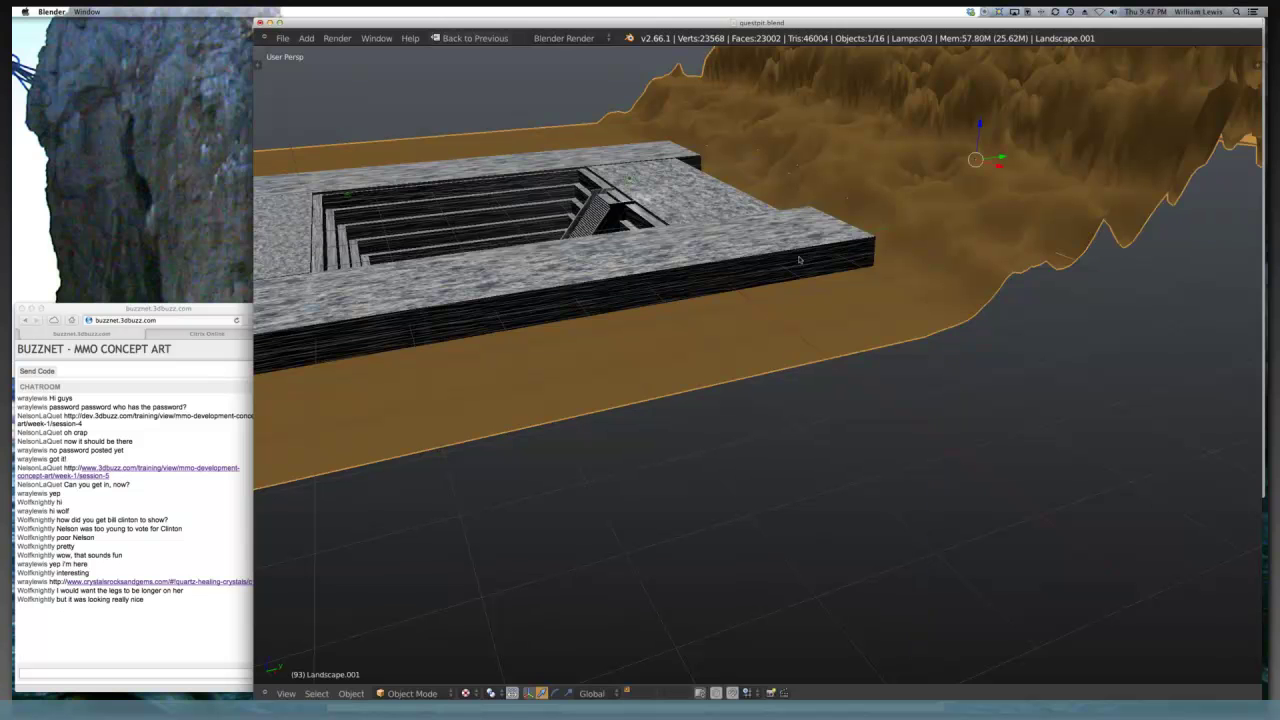
pyautogui.scroll(2, 745, 312)
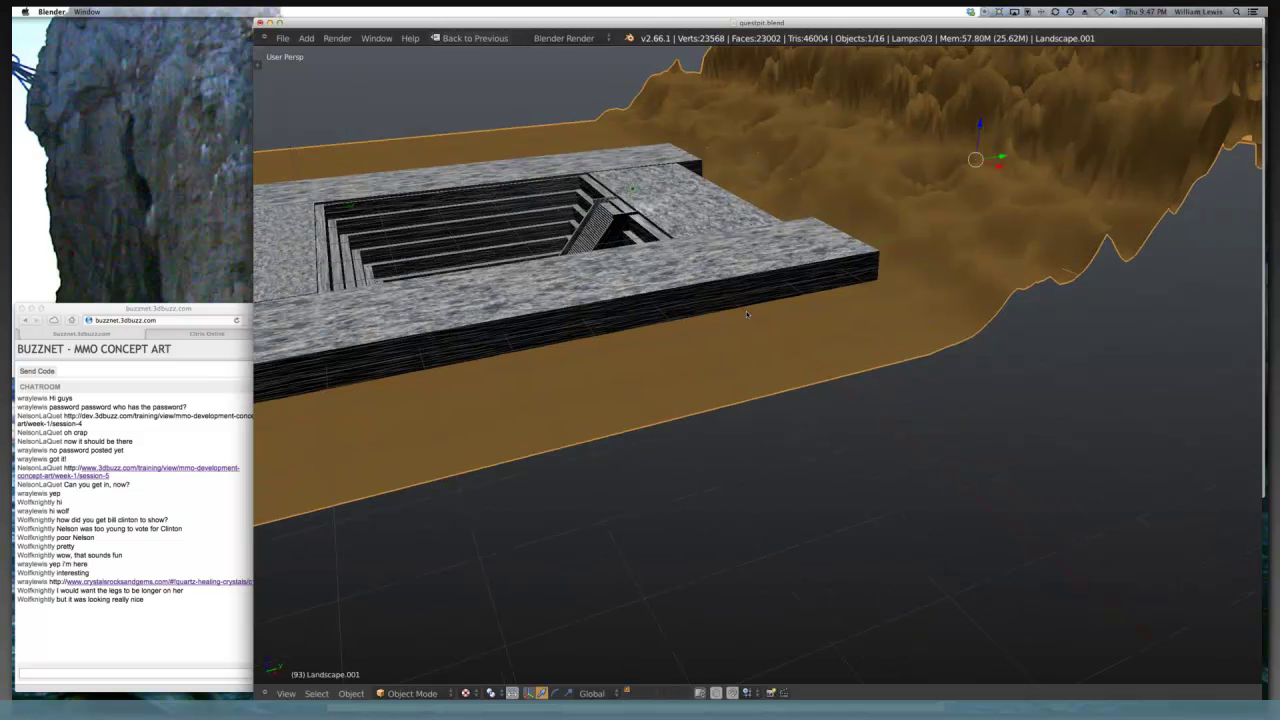
pyautogui.scroll(4, 746, 314)
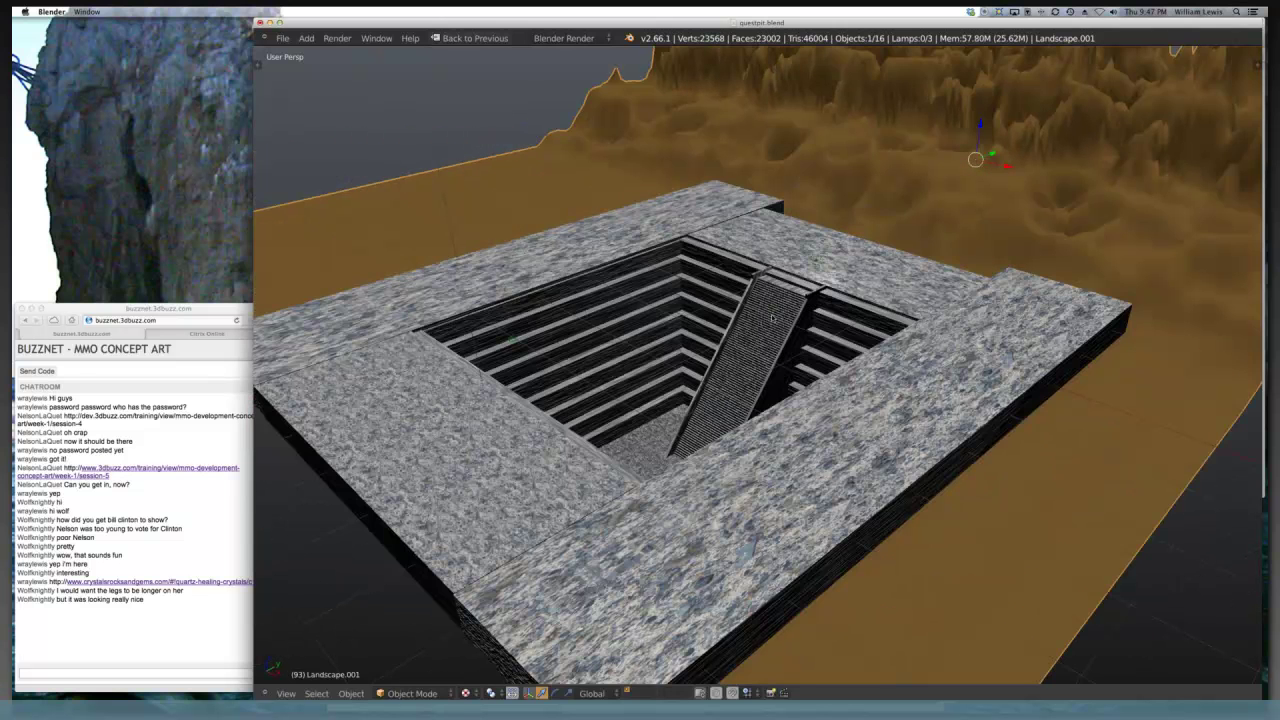
pyautogui.scroll(1, 772, 318)
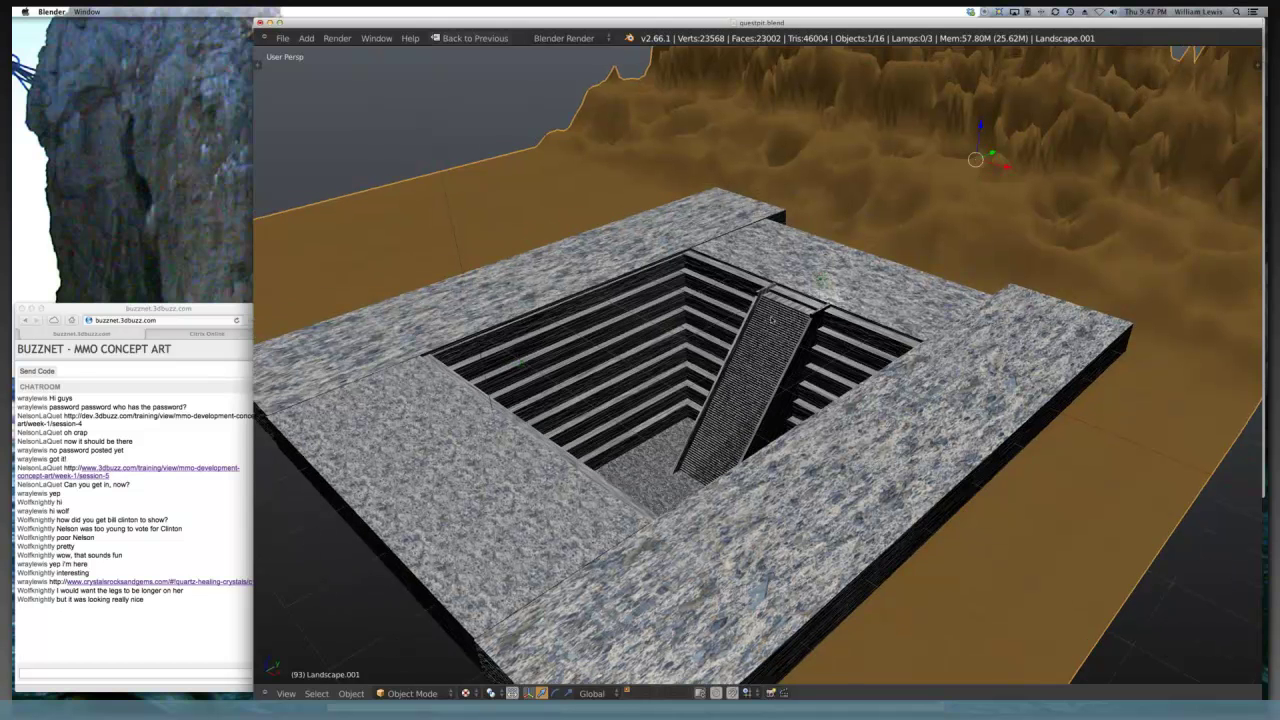
pyautogui.scroll(-1, 772, 320)
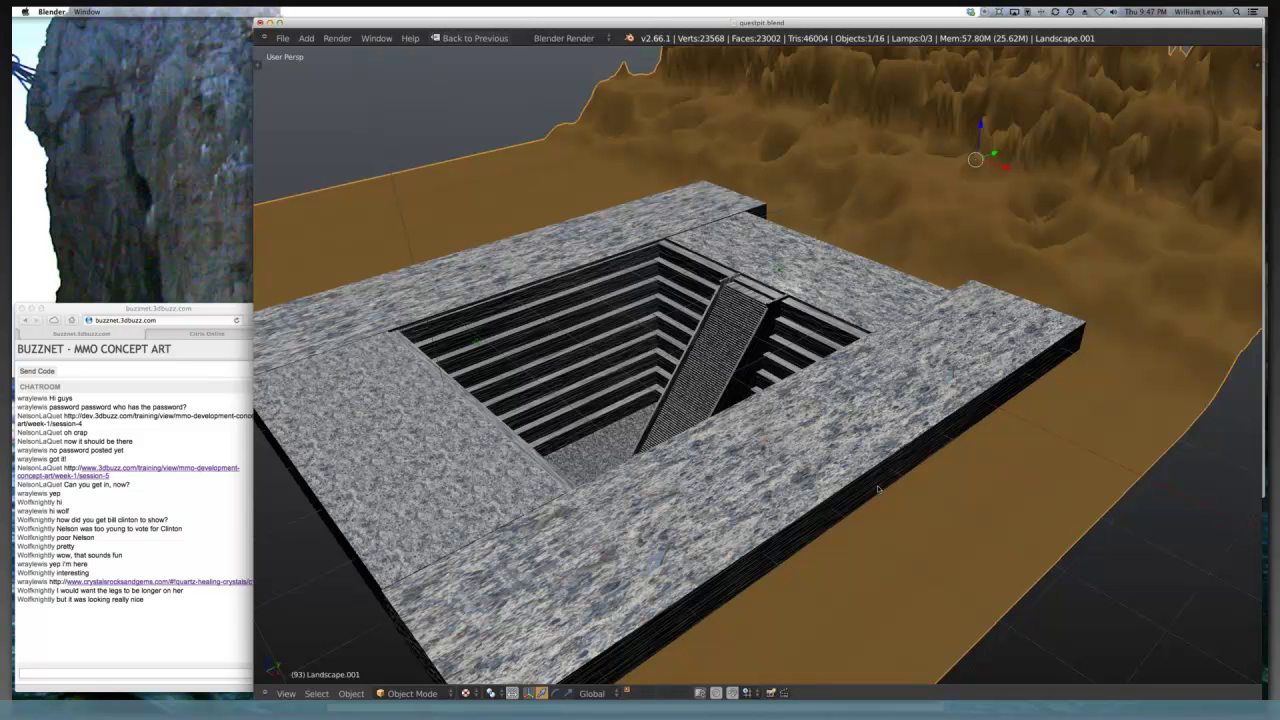
pyautogui.click(196, 628)
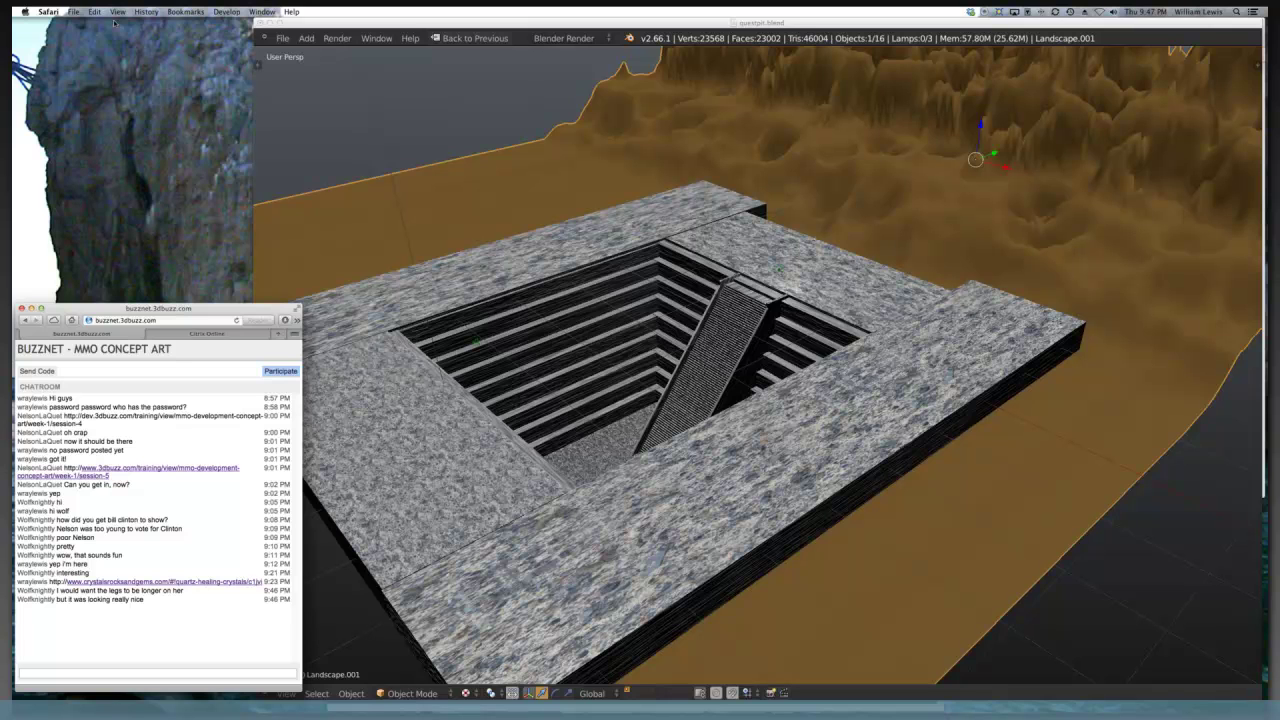
pyautogui.click(137, 118)
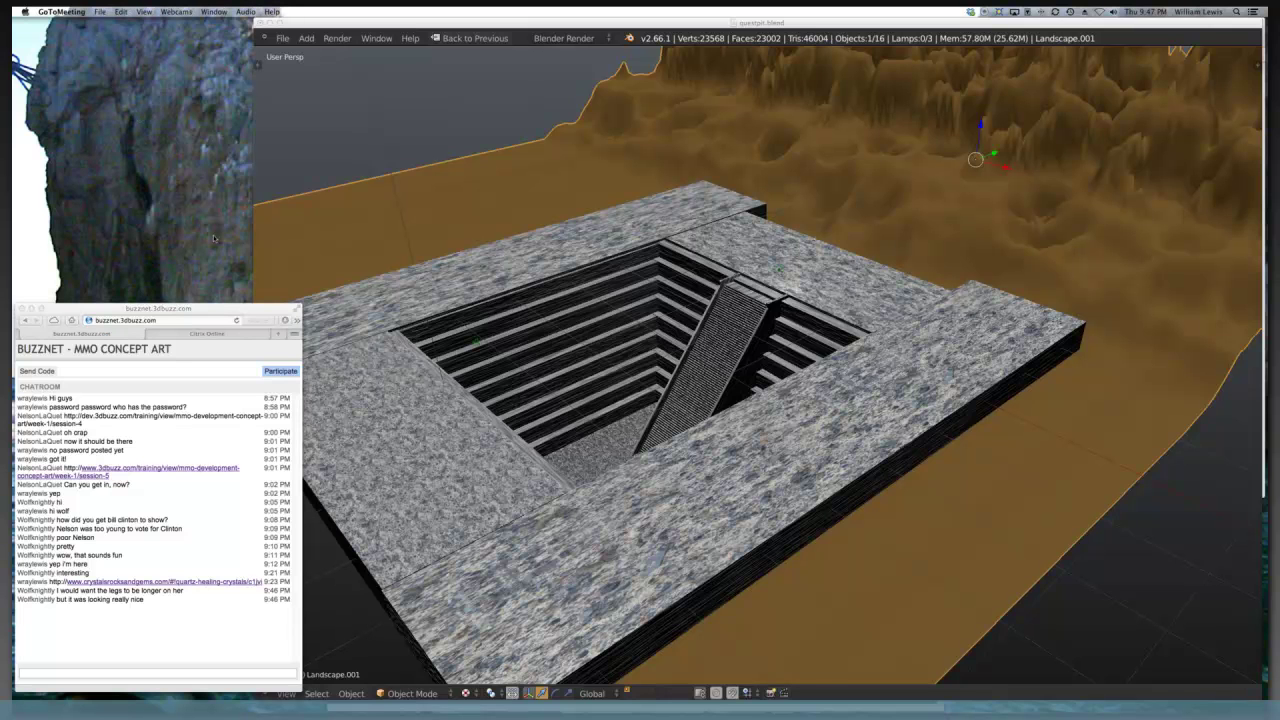
pyautogui.click(311, 251)
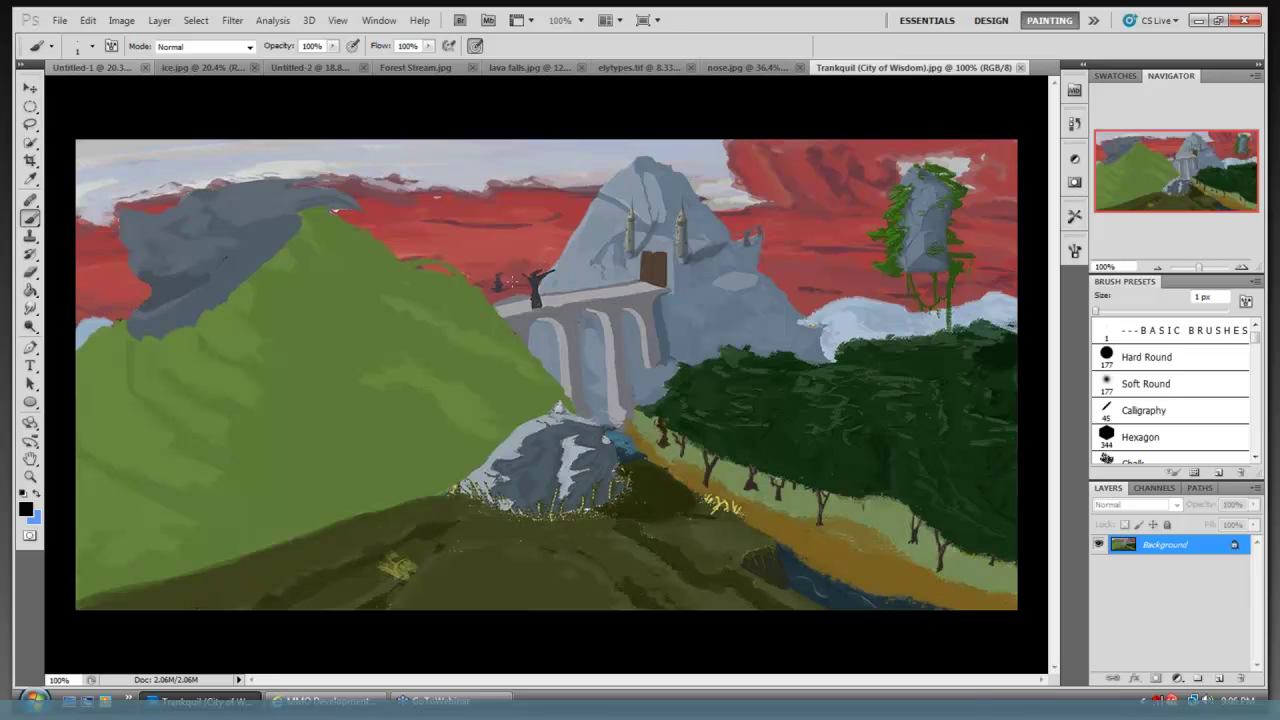
# - Paint a few small 1 px black strokes over the dark figure on the castle bridge
pyautogui.moveTo(522, 290); pyautogui.dragTo(532, 298)
pyautogui.moveTo(534, 298); pyautogui.dragTo(538, 308)
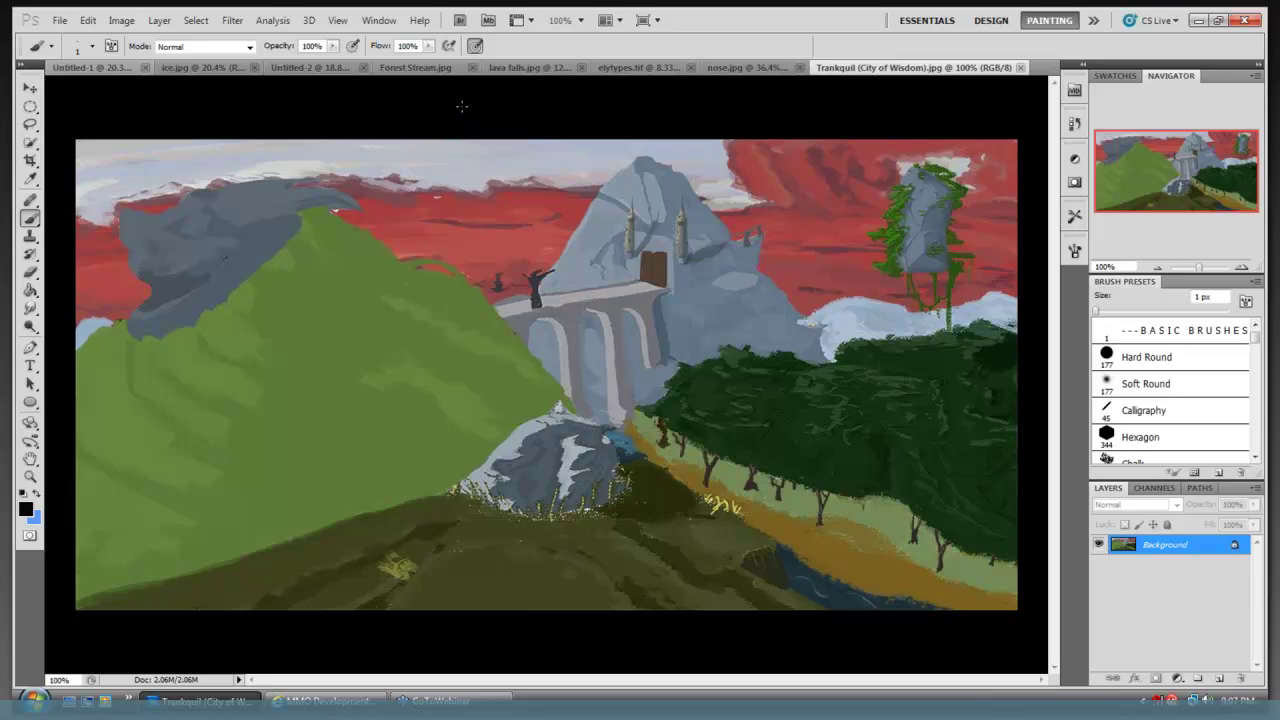
# - Switch to the lava falls.jpg painting of the glowing orange cascade
pyautogui.click(527, 68)
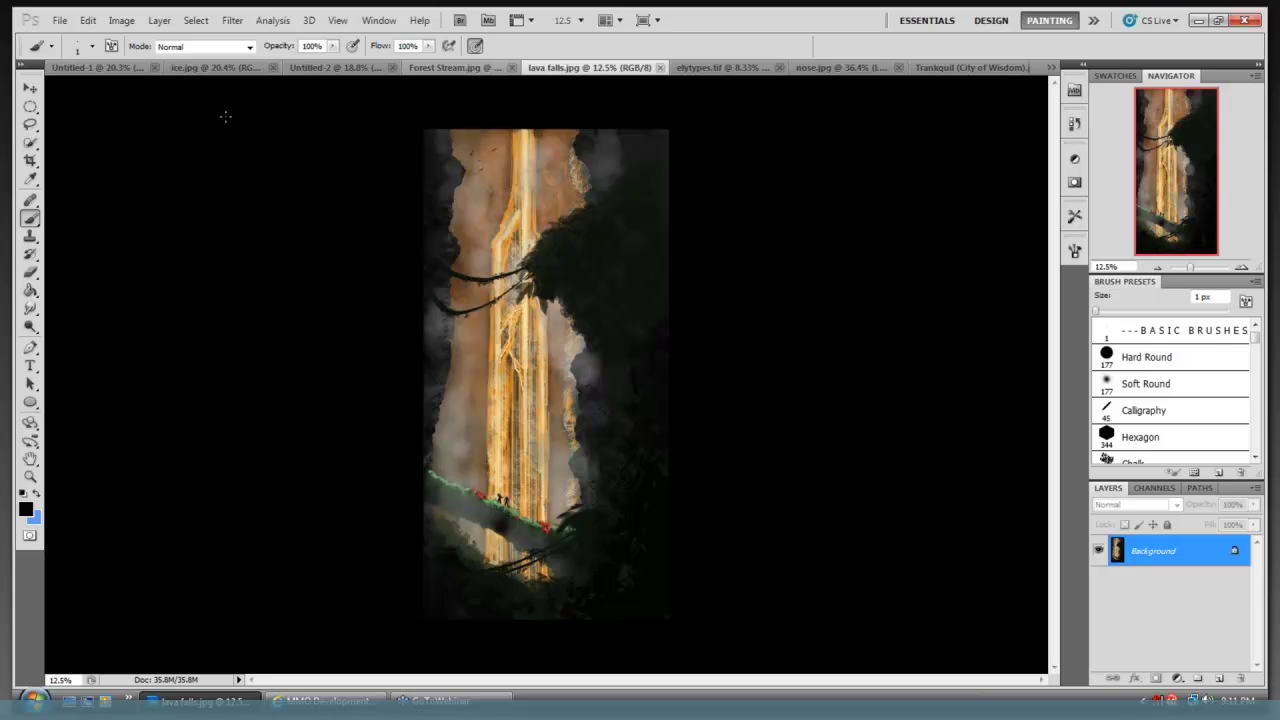
# - Bring up ice.jpg, the painting of dark spires over a snowy blue valley
pyautogui.click(216, 67)
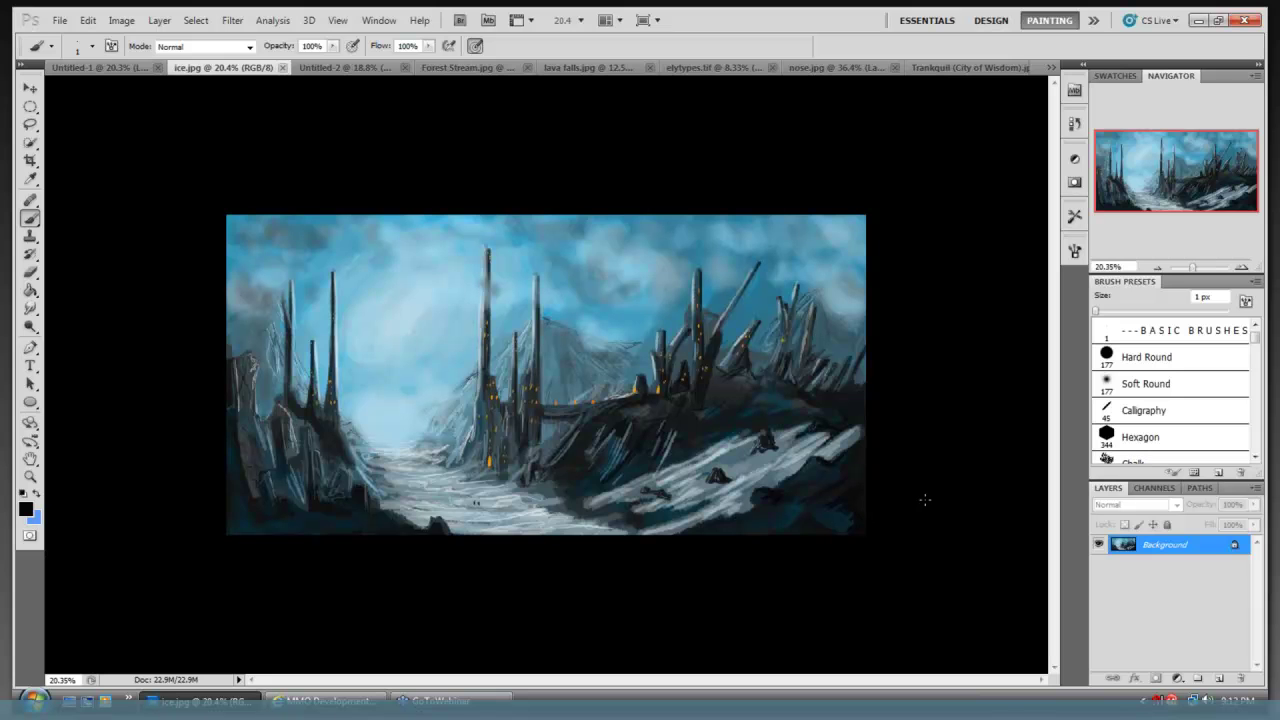
# - Glance at Internet Explorer, then return to Photoshop and select the 45 px Chalk brush preset
pyautogui.click(200, 700)
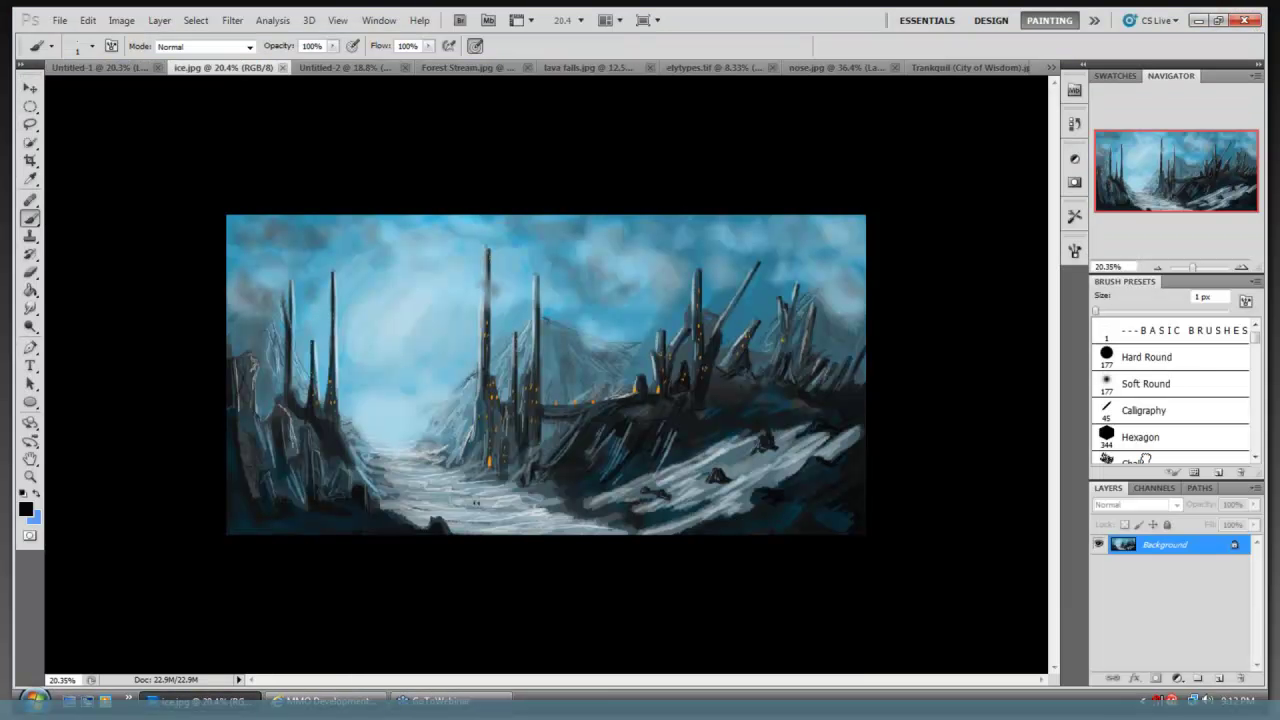
pyautogui.click(1146, 461)
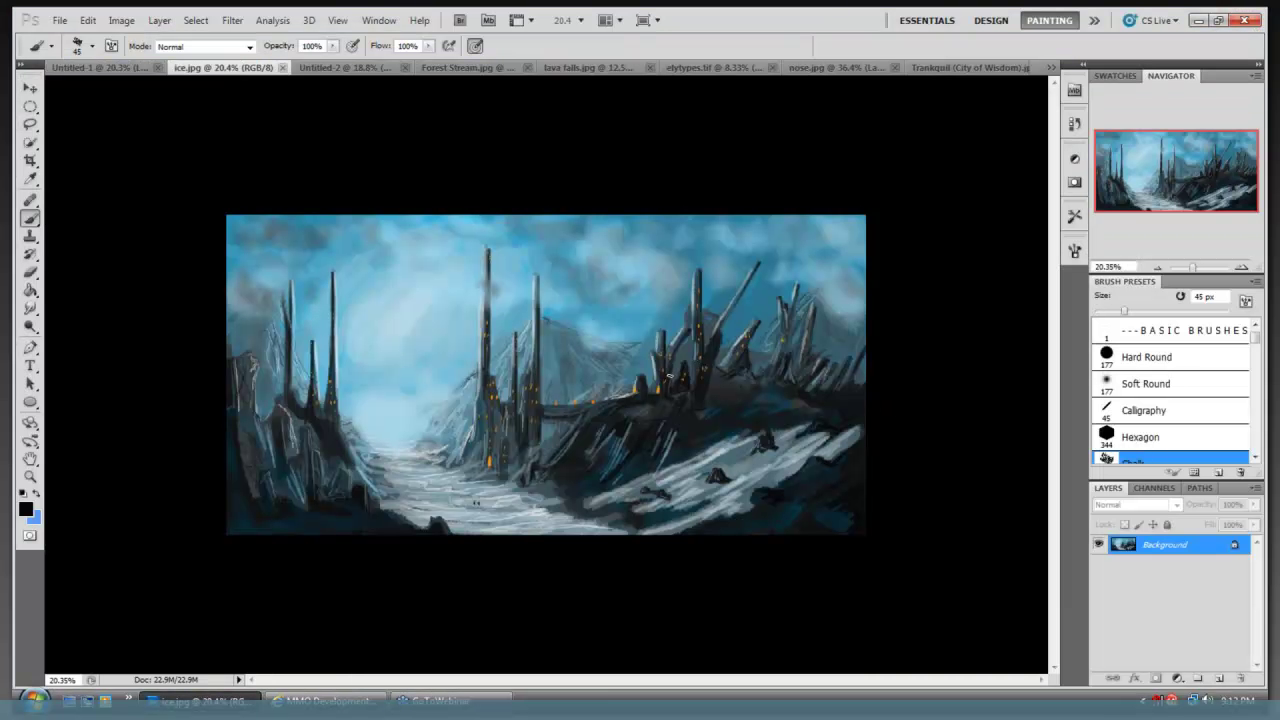
# - Enlarge the brush and create a new 1551×1180 document
pyautogui.press(']')
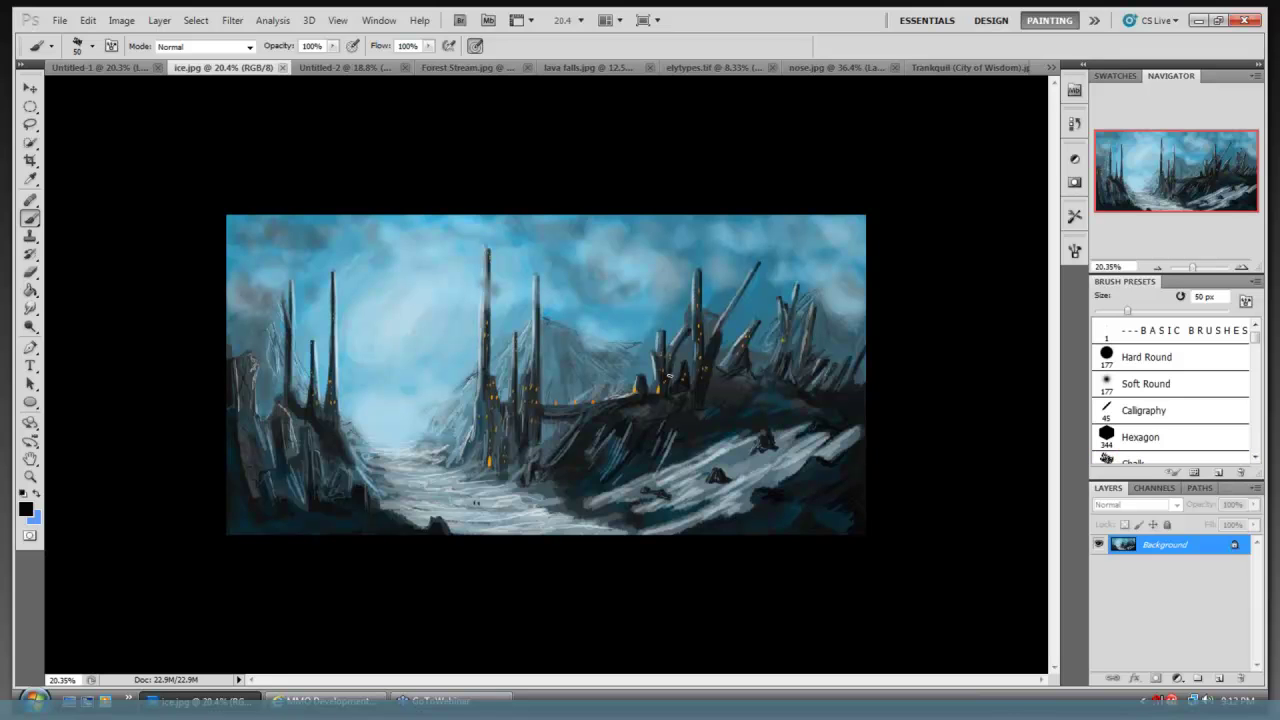
pyautogui.press(']')
pyautogui.press(']')
pyautogui.press(']')
pyautogui.press(']')
pyautogui.press(']')
pyautogui.press(']')
pyautogui.press(']')
pyautogui.press(']')
pyautogui.press(']')
pyautogui.press(']')
pyautogui.press(']')
pyautogui.press(']')
pyautogui.press(']')
pyautogui.press(']')
pyautogui.press(']')
pyautogui.press(']')
pyautogui.press(']')
pyautogui.press(']')
pyautogui.press(']')
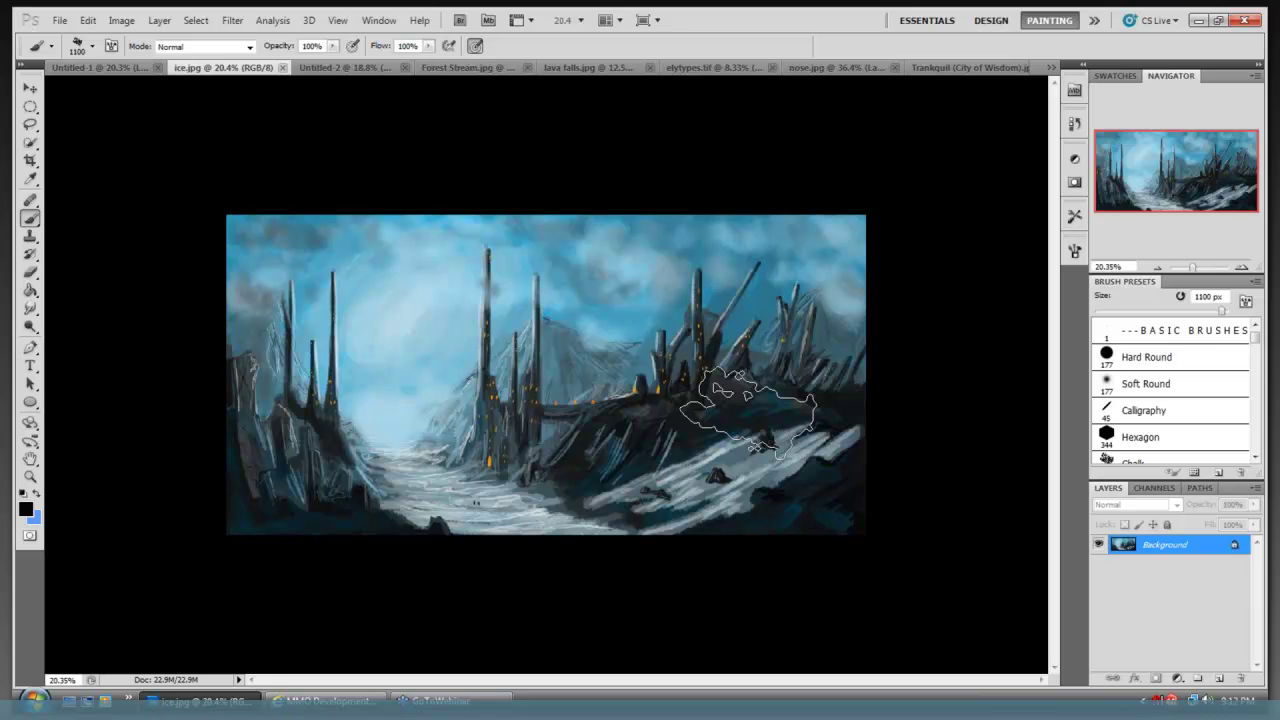
pyautogui.click(66, 24)
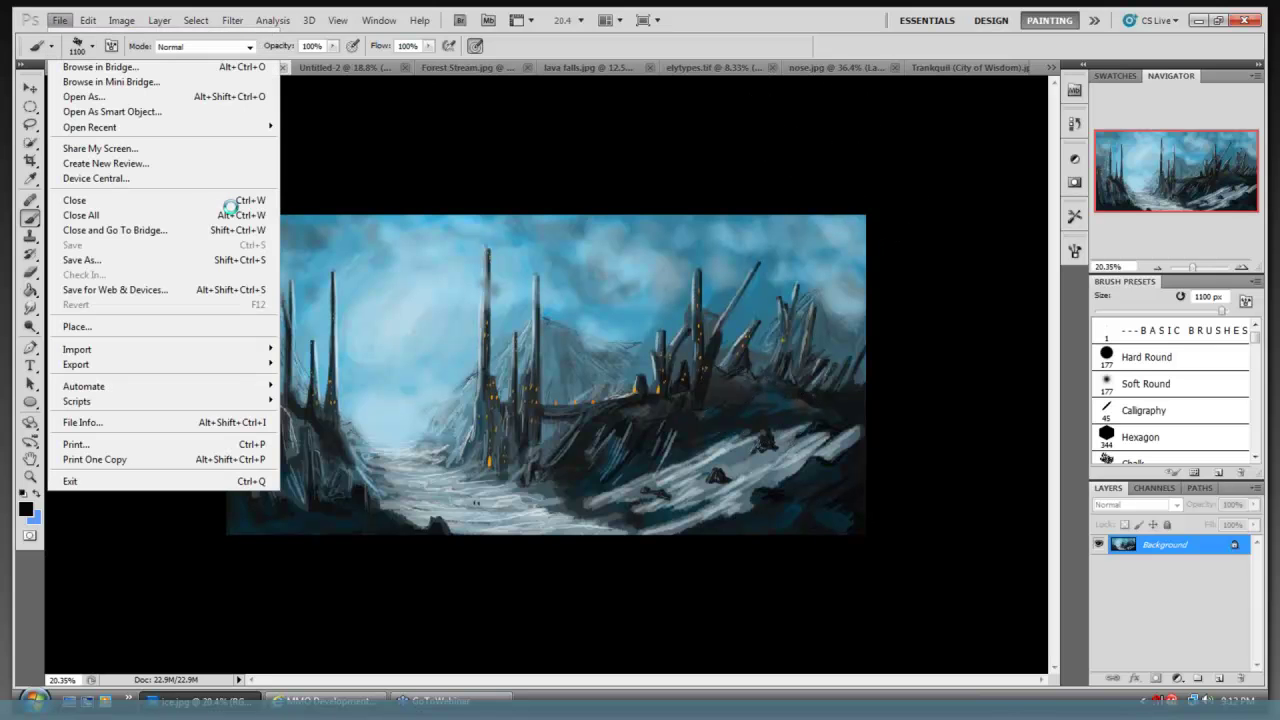
pyautogui.hotkey('ctrl', 'n')
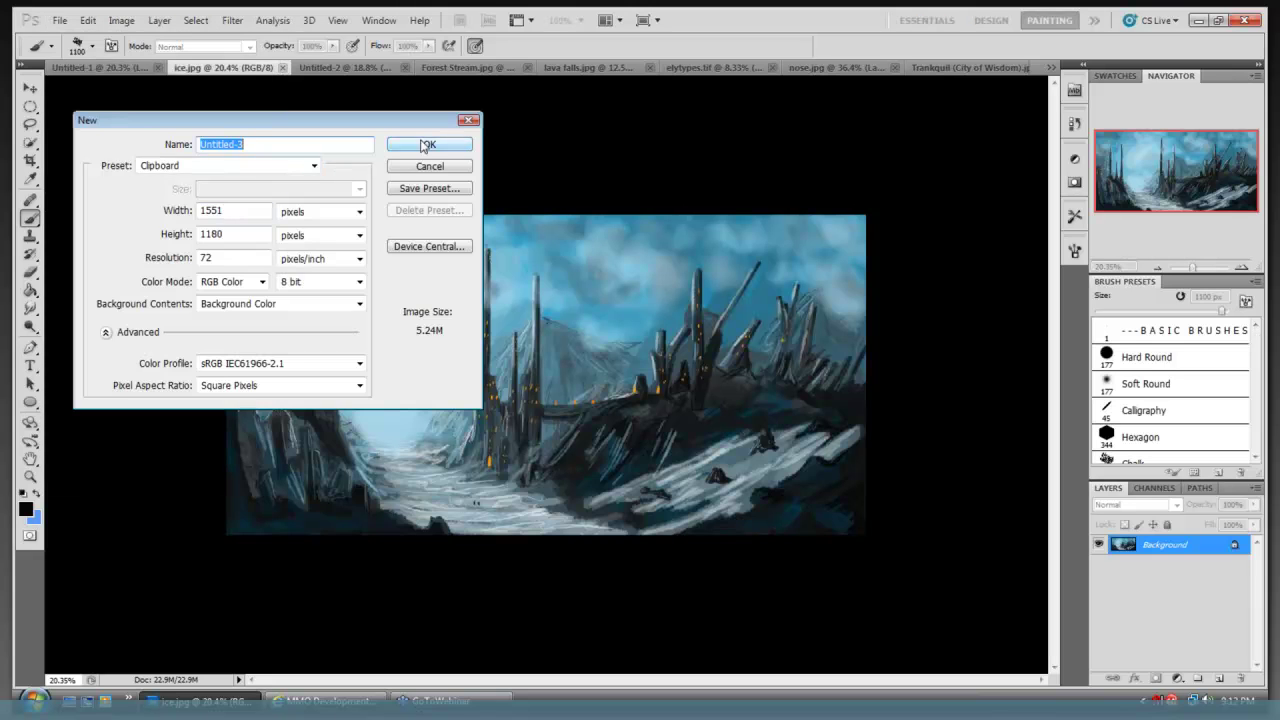
pyautogui.click(425, 145)
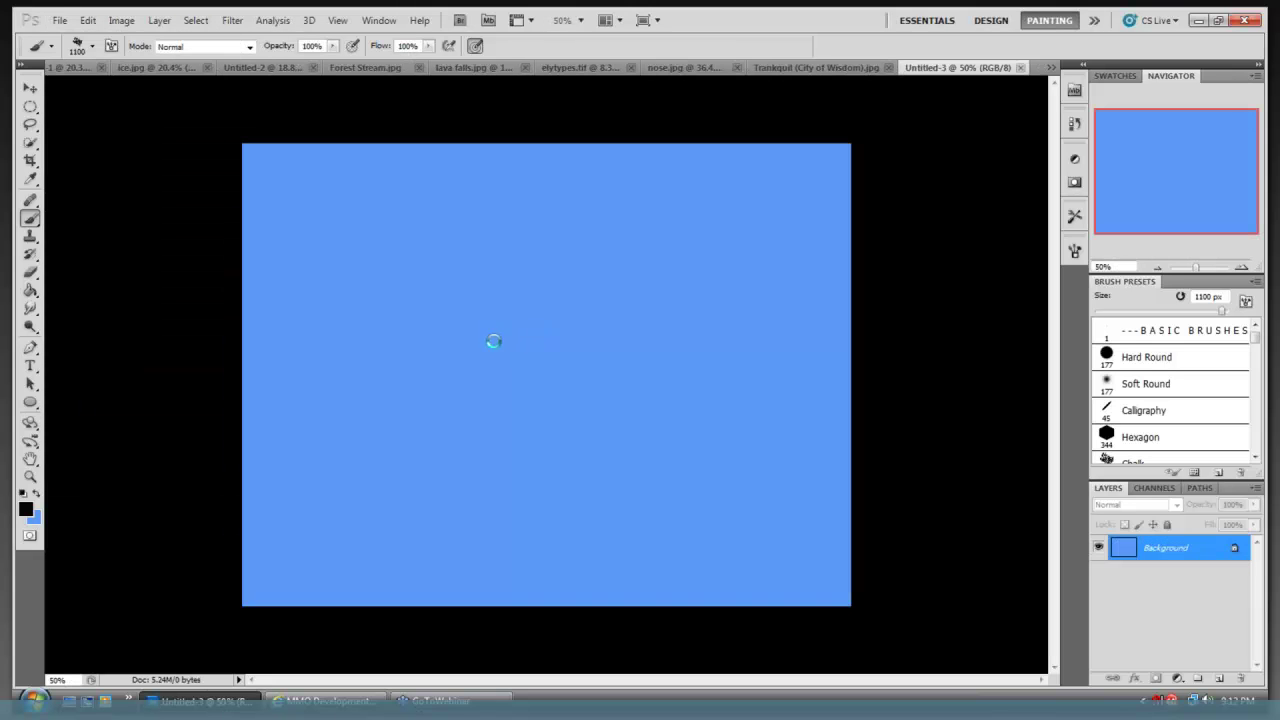
# - Paint a large black blob, then a 90 px dark diagonal stroke below and right of it
pyautogui.moveTo(523, 313); pyautogui.dragTo(466, 326)
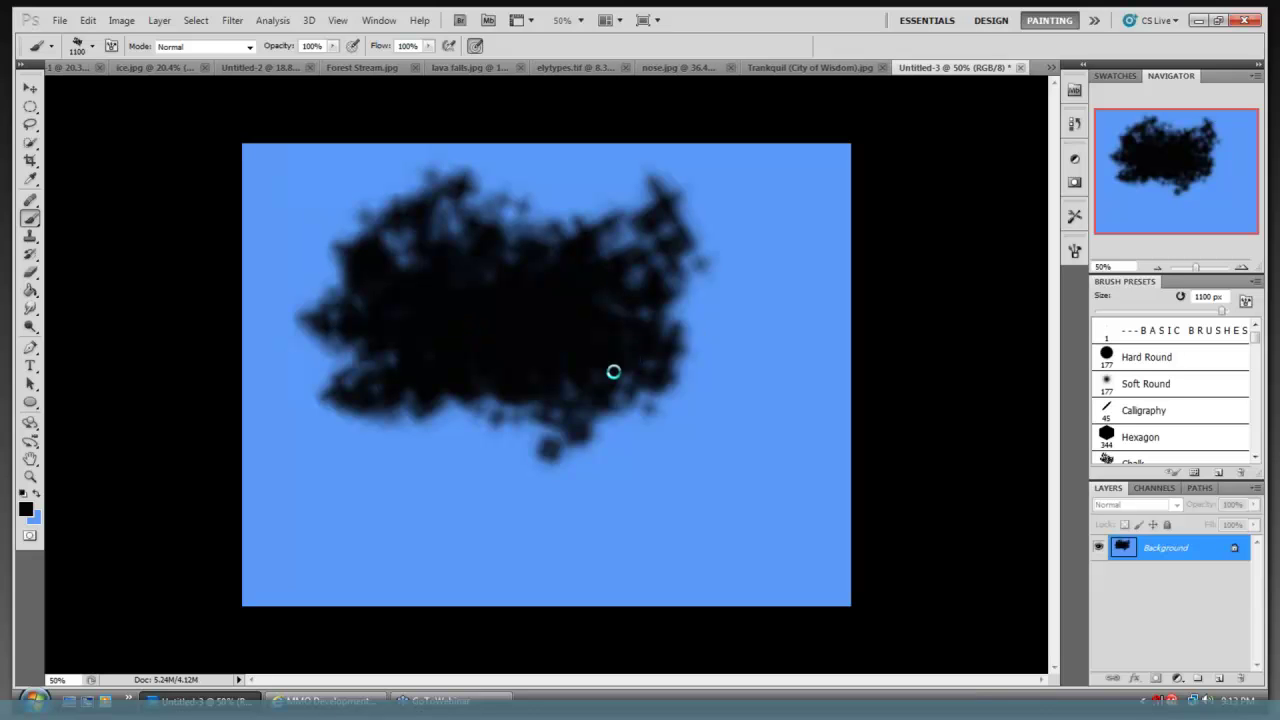
pyautogui.press('[')
pyautogui.press('[')
pyautogui.press('[')
pyautogui.press('[')
pyautogui.press('[')
pyautogui.press('[')
pyautogui.press('[')
pyautogui.press('[')
pyautogui.press('[')
pyautogui.press('[')
pyautogui.press('[')
pyautogui.press('[')
pyautogui.press('[')
pyautogui.press('[')
pyautogui.press('[')
pyautogui.moveTo(689, 460)
pyautogui.mouseDown()
pyautogui.moveTo(775, 388)
pyautogui.moveTo(830, 500)
pyautogui.moveTo(782, 588)
pyautogui.moveTo(871, 451)
pyautogui.moveTo(776, 472)
pyautogui.moveTo(765, 395)
pyautogui.moveTo(700, 503)
pyautogui.moveTo(763, 508)
pyautogui.moveTo(690, 575)
pyautogui.mouseUp()
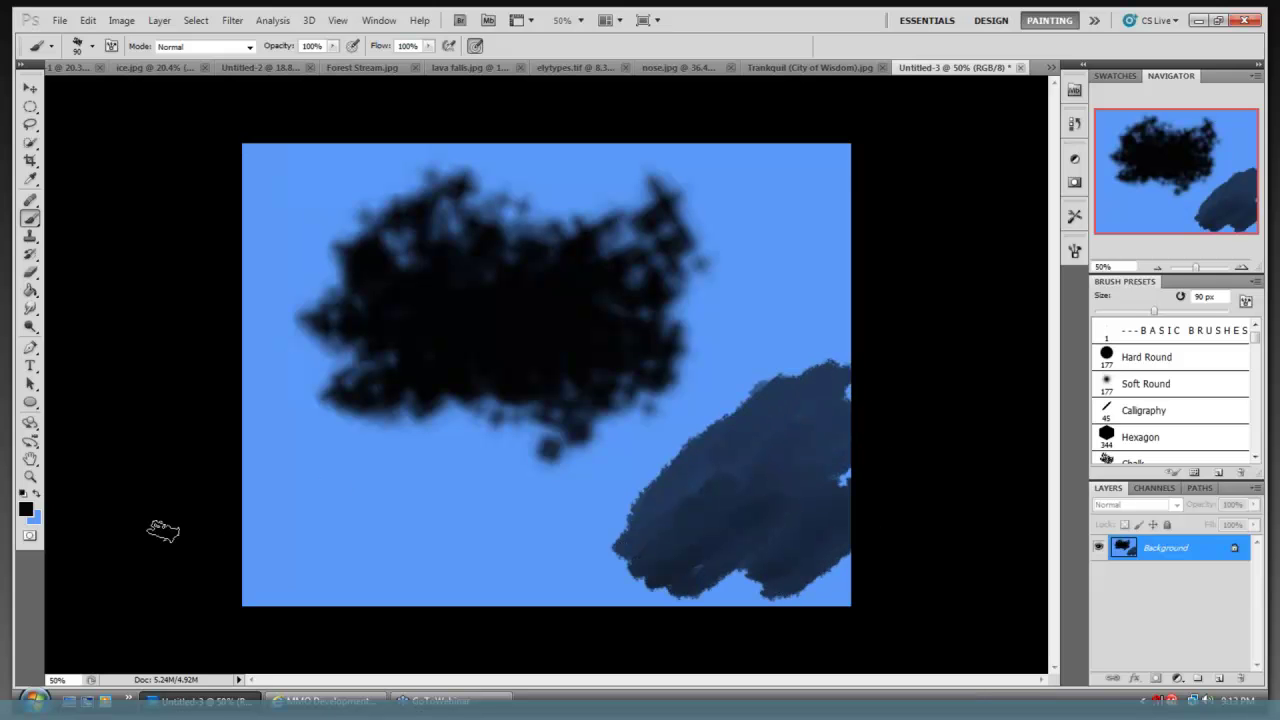
# - Paint dark teal mountain shapes across the lower canvas
pyautogui.click(28, 510)
pyautogui.click(438, 465)
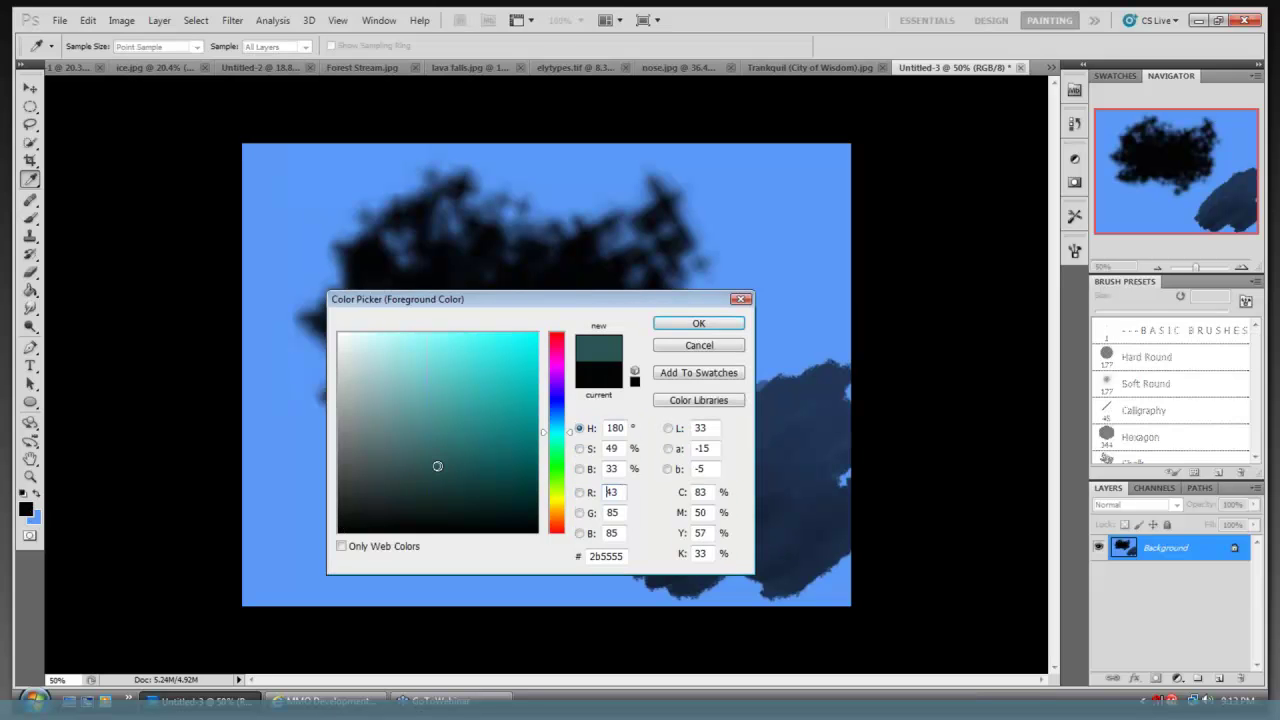
pyautogui.click(697, 323)
pyautogui.moveTo(652, 468)
pyautogui.mouseDown()
pyautogui.moveTo(691, 423)
pyautogui.moveTo(673, 507)
pyautogui.moveTo(727, 468)
pyautogui.moveTo(715, 541)
pyautogui.moveTo(696, 503)
pyautogui.moveTo(668, 538)
pyautogui.moveTo(604, 495)
pyautogui.moveTo(627, 572)
pyautogui.moveTo(570, 428)
pyautogui.moveTo(339, 585)
pyautogui.moveTo(549, 485)
pyautogui.moveTo(531, 528)
pyautogui.moveTo(629, 485)
pyautogui.moveTo(611, 443)
pyautogui.moveTo(570, 450)
pyautogui.moveTo(589, 398)
pyautogui.moveTo(679, 445)
pyautogui.moveTo(708, 437)
pyautogui.moveTo(676, 455)
pyautogui.moveTo(694, 520)
pyautogui.moveTo(734, 509)
pyautogui.moveTo(508, 544)
pyautogui.moveTo(423, 499)
pyautogui.moveTo(436, 512)
pyautogui.moveTo(386, 460)
pyautogui.moveTo(361, 474)
pyautogui.moveTo(350, 531)
pyautogui.moveTo(402, 501)
pyautogui.moveTo(431, 564)
pyautogui.moveTo(529, 525)
pyautogui.moveTo(481, 571)
pyautogui.moveTo(664, 535)
pyautogui.moveTo(520, 636)
pyautogui.moveTo(710, 506)
pyautogui.moveTo(784, 474)
pyautogui.moveTo(846, 480)
pyautogui.moveTo(856, 466)
pyautogui.moveTo(698, 602)
pyautogui.moveTo(326, 610)
pyautogui.mouseUp()
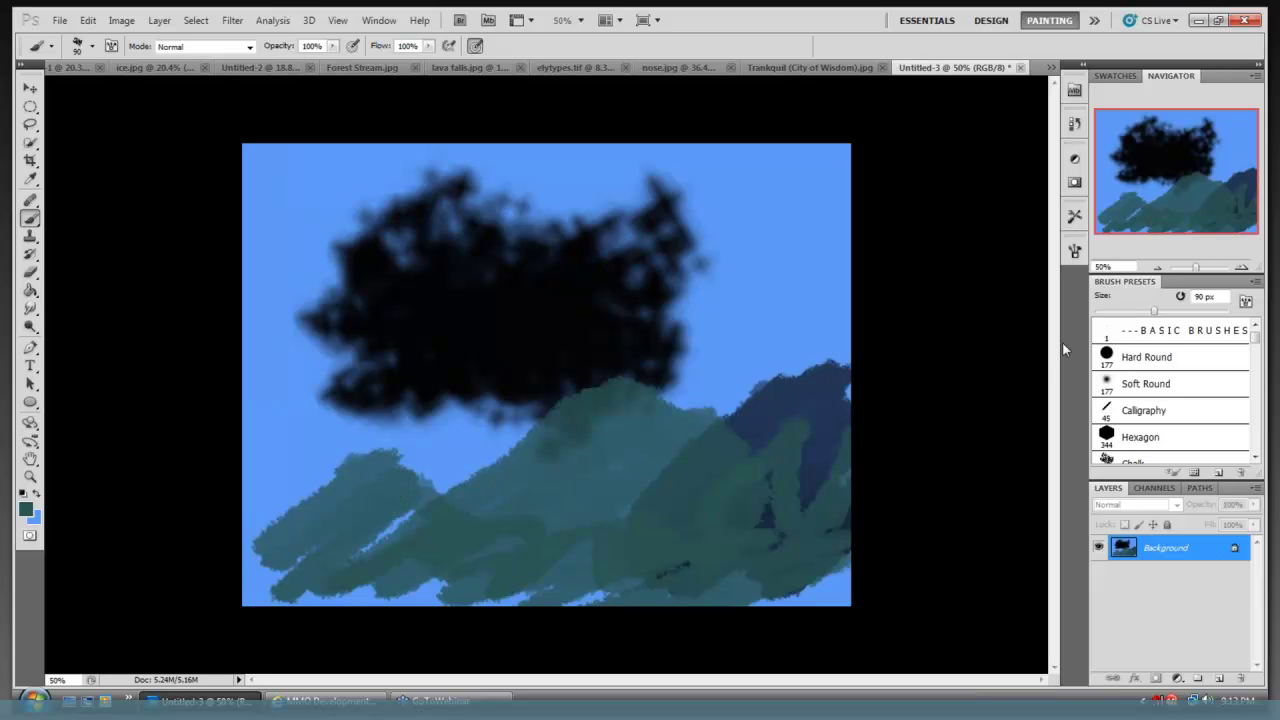
# - With a small Hard Round brush in pale grey-teal, paint thin highlight streaks across the mountains
pyautogui.click(1140, 357)
pyautogui.press('[')
pyautogui.press('[')
pyautogui.press('[')
pyautogui.press('[')
pyautogui.press('[')
pyautogui.press('[')
pyautogui.press('[')
pyautogui.press('[')
pyautogui.click(26, 509)
pyautogui.click(364, 437)
pyautogui.click(698, 324)
pyautogui.press('[')
pyautogui.press('[')
pyautogui.press('[')
pyautogui.press('[')
pyautogui.moveTo(595, 390); pyautogui.dragTo(508, 477)
pyautogui.moveTo(605, 400); pyautogui.dragTo(518, 466)
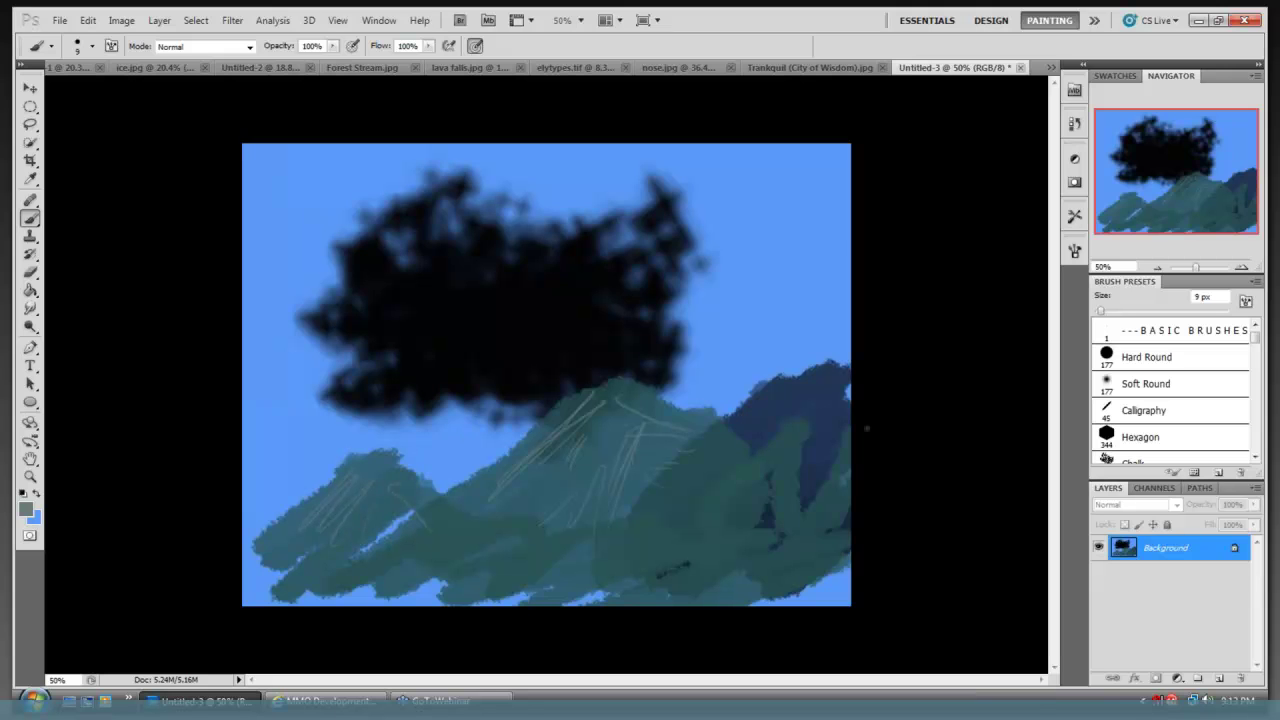
# - Add an empty Layer 1 and set the foreground colour to pale grey ced9d9
pyautogui.click(1218, 679)
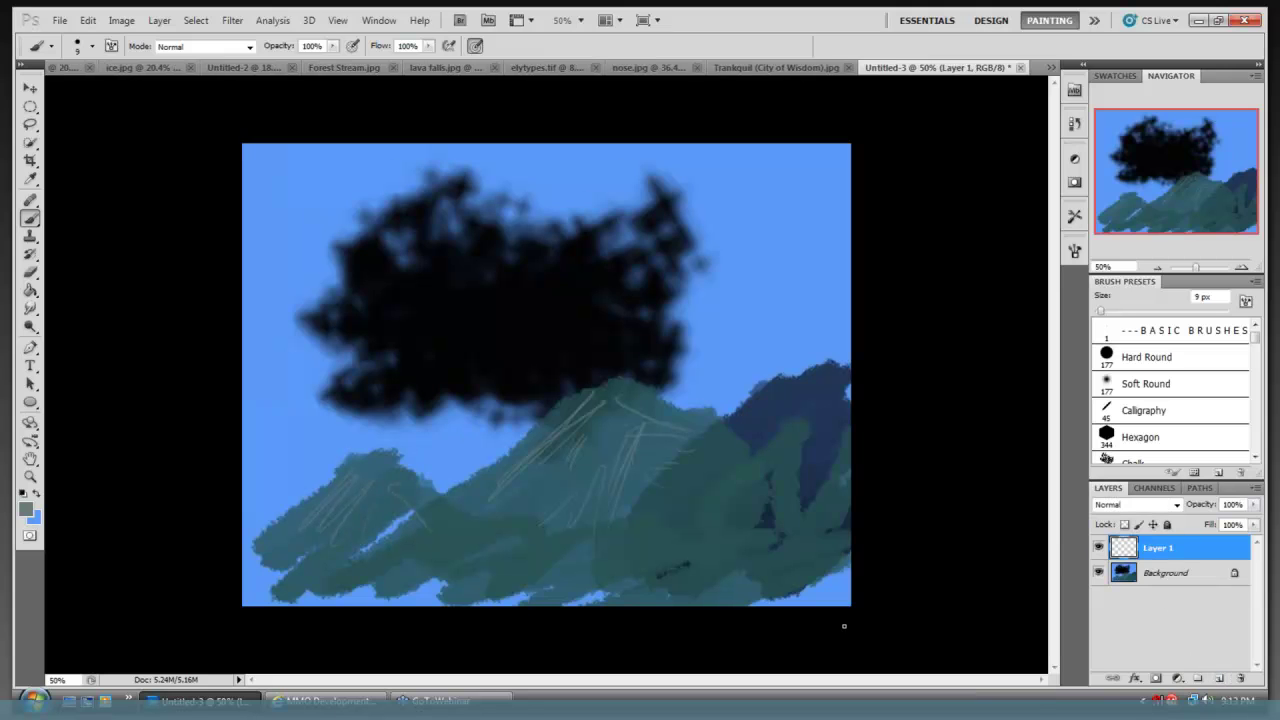
pyautogui.press(']')
pyautogui.press(']')
pyautogui.press(']')
pyautogui.press(']')
pyautogui.press(']')
pyautogui.press(']')
pyautogui.press(']')
pyautogui.press(']')
pyautogui.press(']')
pyautogui.press(']')
pyautogui.press(']')
pyautogui.press(']')
pyautogui.press(']')
pyautogui.press(']')
pyautogui.press(']')
pyautogui.press(']')
pyautogui.press(']')
pyautogui.press(']')
pyautogui.press(']')
pyautogui.press(']')
pyautogui.press(']')
pyautogui.press(']')
pyautogui.press(']')
pyautogui.press(']')
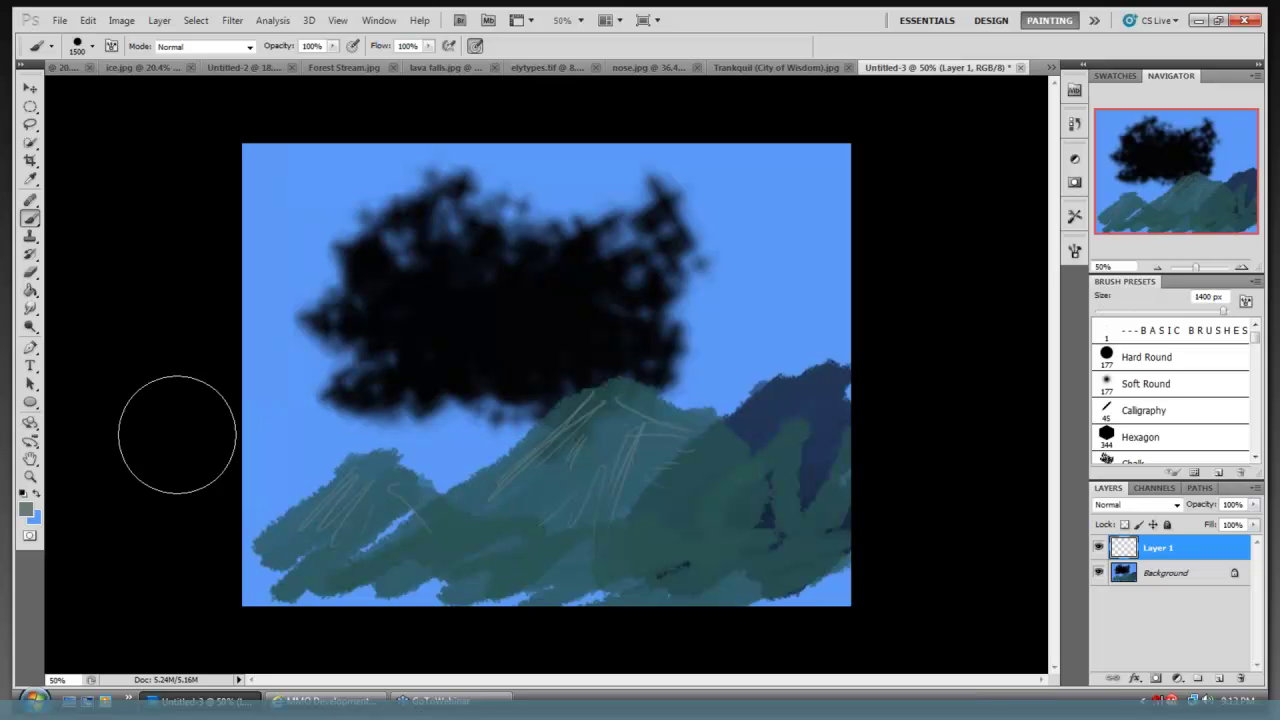
pyautogui.click(30, 511)
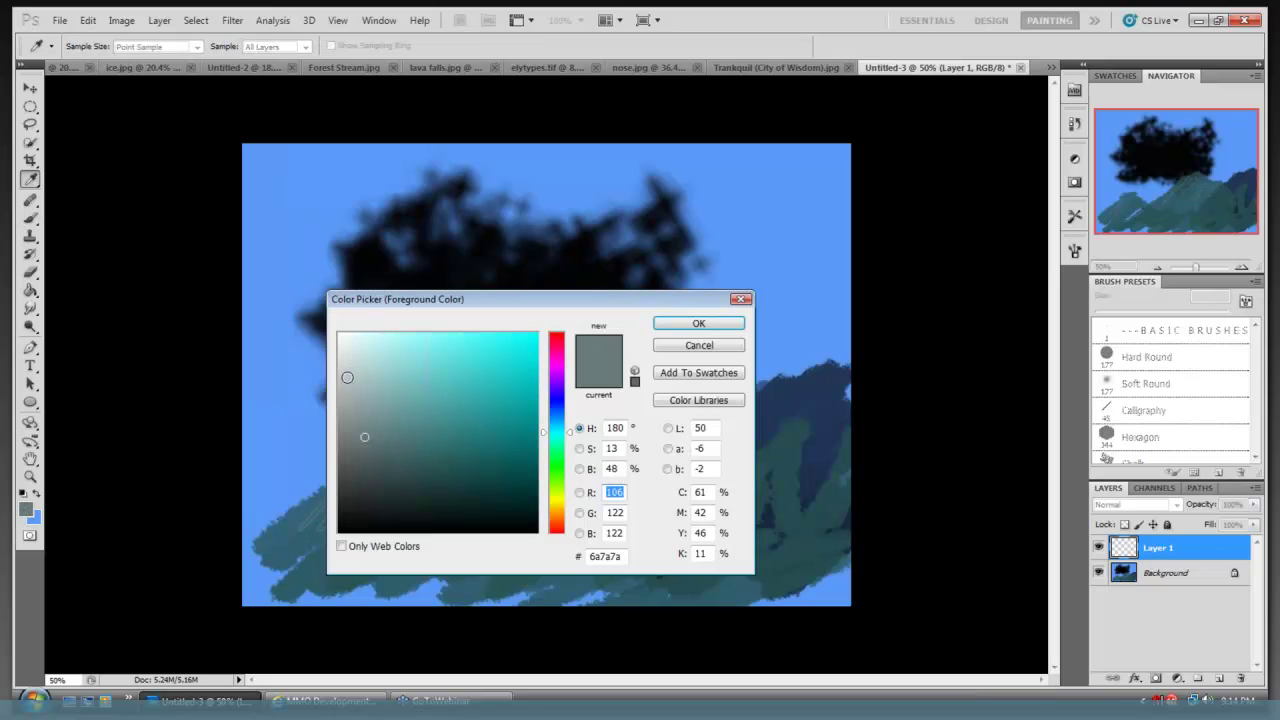
pyautogui.click(347, 377)
pyautogui.moveTo(347, 370); pyautogui.dragTo(350, 366)
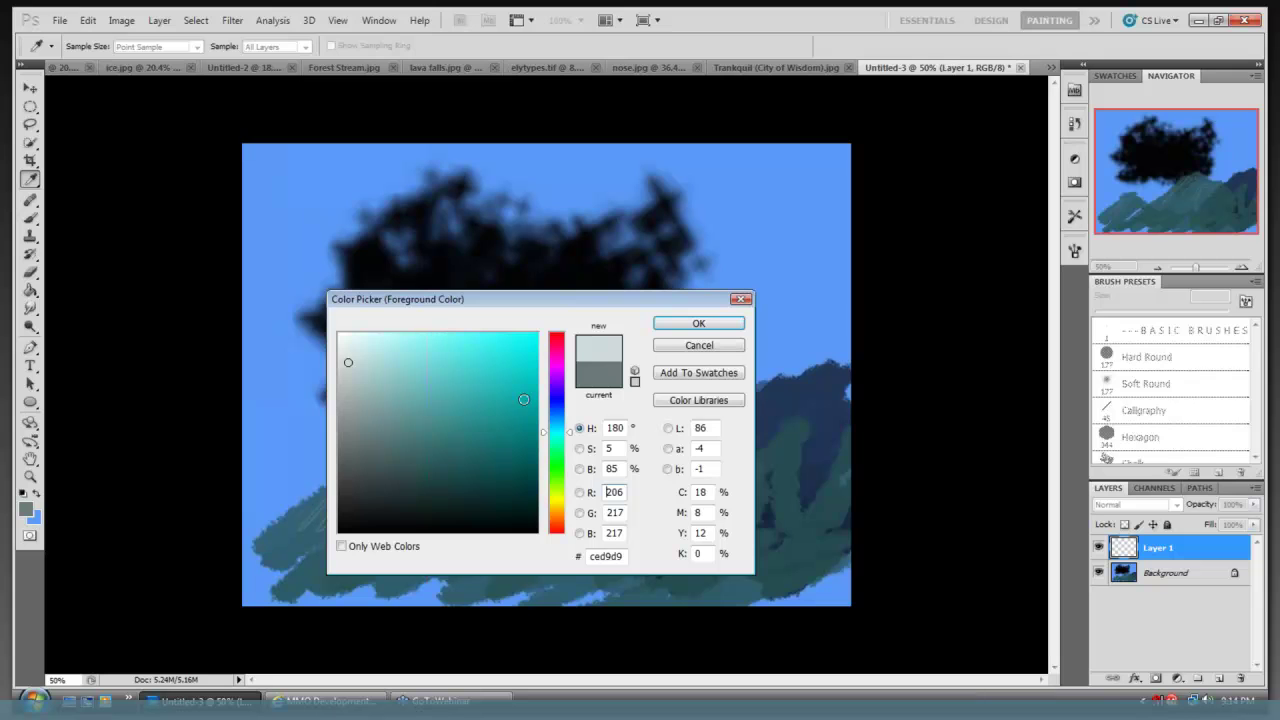
pyautogui.press('b')
pyautogui.click(698, 325)
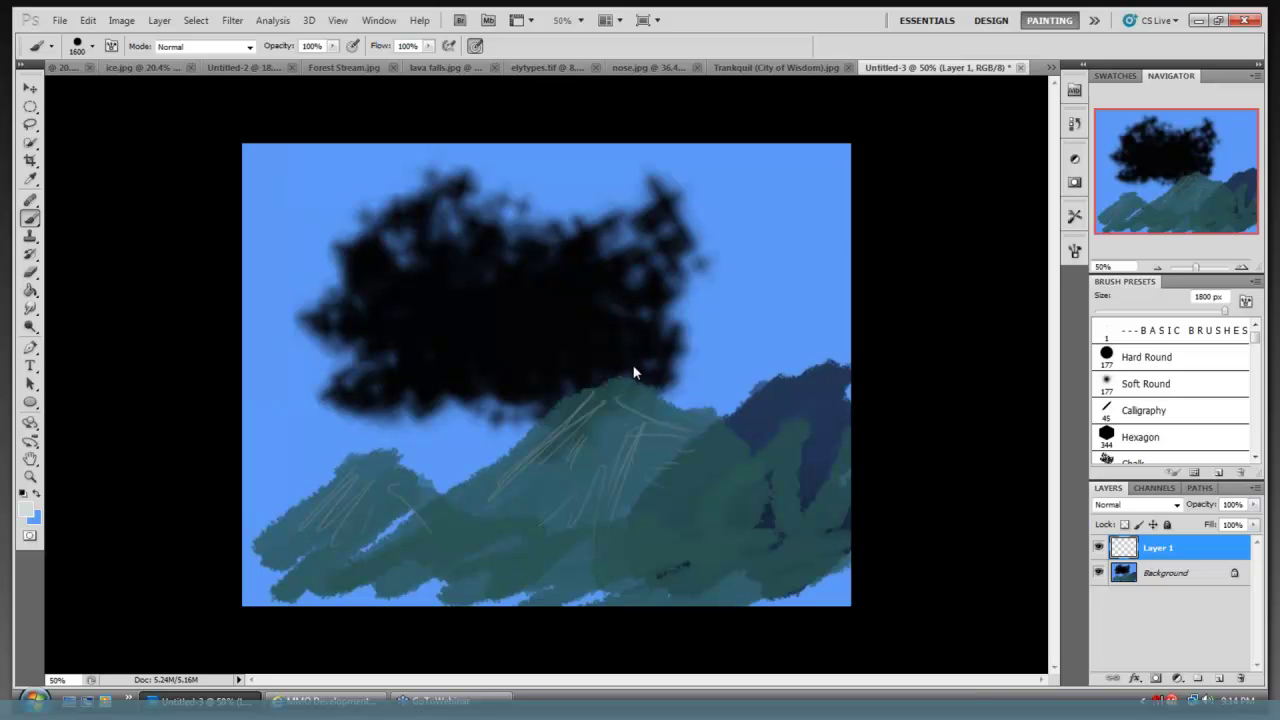
# - Set the brush opacity to 17% and resize the brush to 100 px
pyautogui.press('[')
pyautogui.press('[')
pyautogui.press('[')
pyautogui.press('[')
pyautogui.press('[')
pyautogui.press('[')
pyautogui.press('[')
pyautogui.press('[')
pyautogui.press('[')
pyautogui.press('[')
pyautogui.press('[')
pyautogui.press('[')
pyautogui.press('[')
pyautogui.press('[')
pyautogui.press('[')
pyautogui.press('[')
pyautogui.press('[')
pyautogui.press('[')
pyautogui.press('[')
pyautogui.press('[')
pyautogui.press('[')
pyautogui.press('[')
pyautogui.press('[')
pyautogui.press('[')
pyautogui.press('[')
pyautogui.press('[')
pyautogui.press('[')
pyautogui.press('[')
pyautogui.press('[')
pyautogui.press('[')
pyautogui.click(334, 46)
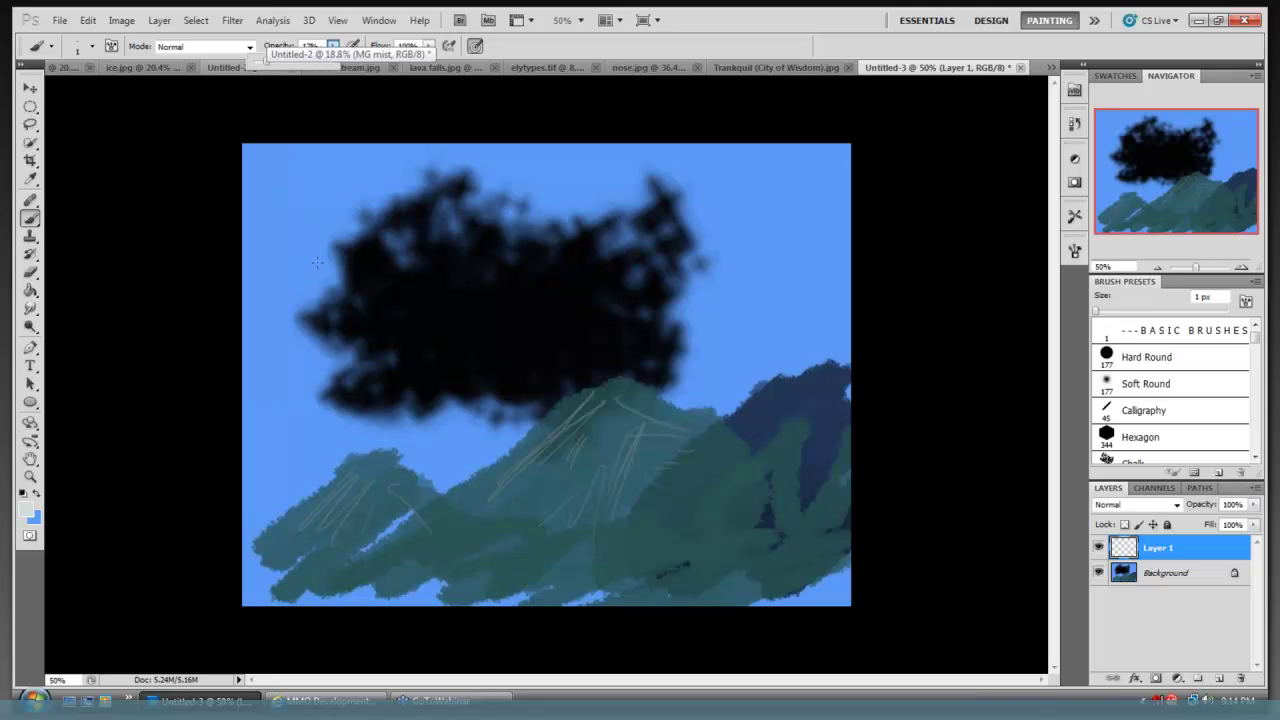
pyautogui.press(']')
pyautogui.press(']')
pyautogui.press(']')
pyautogui.press(']')
pyautogui.press(']')
pyautogui.press(']')
pyautogui.press(']')
pyautogui.press(']')
pyautogui.press(']')
pyautogui.press(']')
pyautogui.press(']')
pyautogui.press(']')
pyautogui.press(']')
pyautogui.press(']')
pyautogui.press(']')
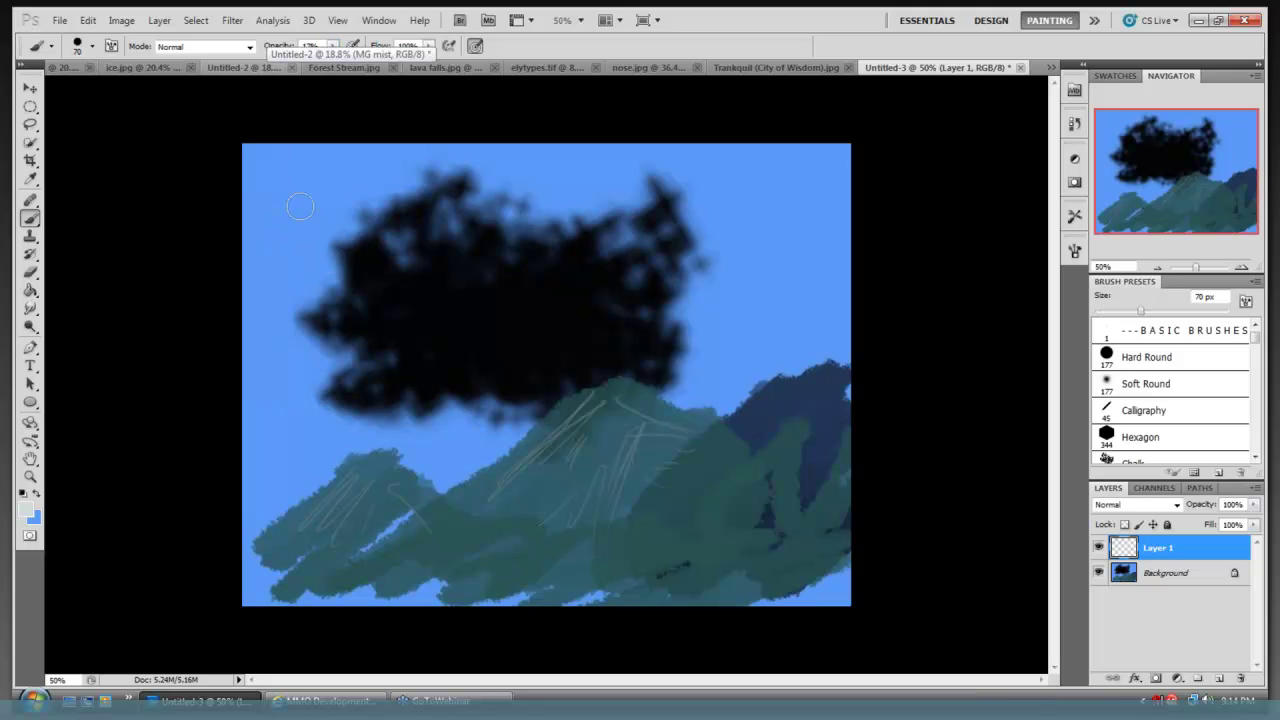
pyautogui.press(']')
pyautogui.press(']')
pyautogui.press(']')
# - With a 600 px Soft Round brush at 17% opacity, haze the cloud's top and blend its bottom into the mountains
pyautogui.click(1145, 383)
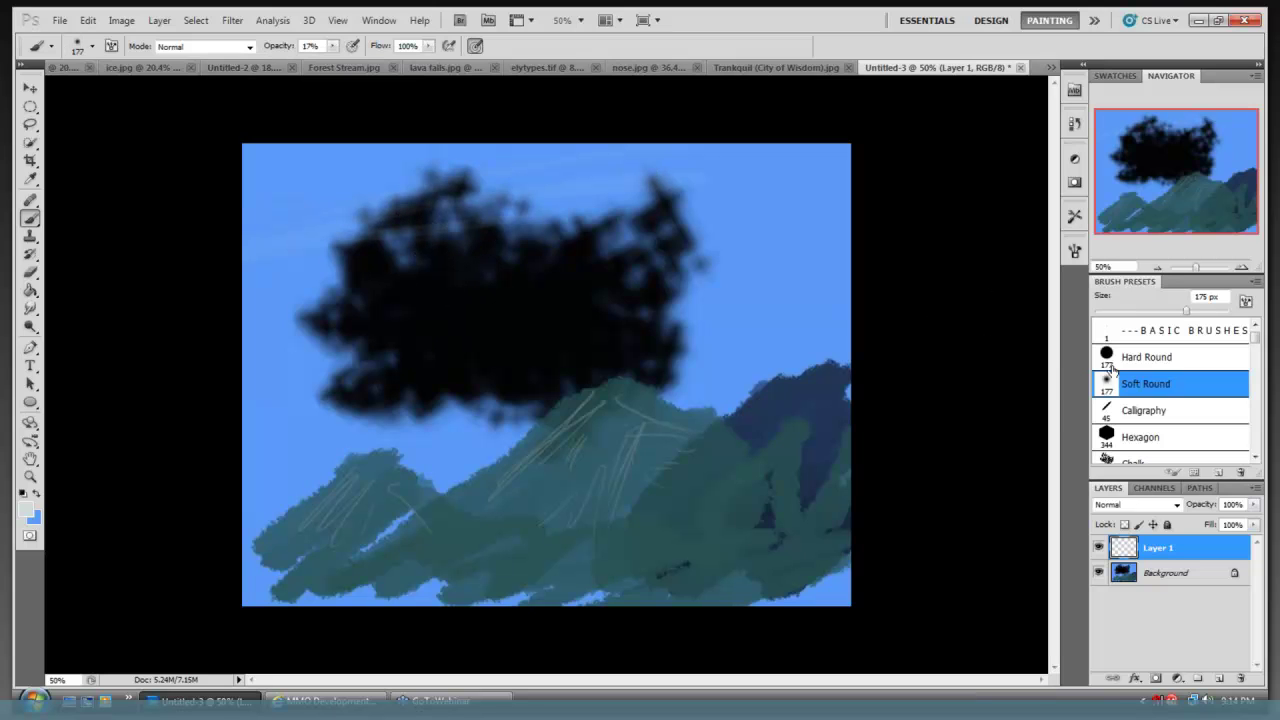
pyautogui.press(']')
pyautogui.press(']')
pyautogui.press(']')
pyautogui.press(']')
pyautogui.press(']')
pyautogui.press(']')
pyautogui.moveTo(523, 346); pyautogui.dragTo(529, 251)
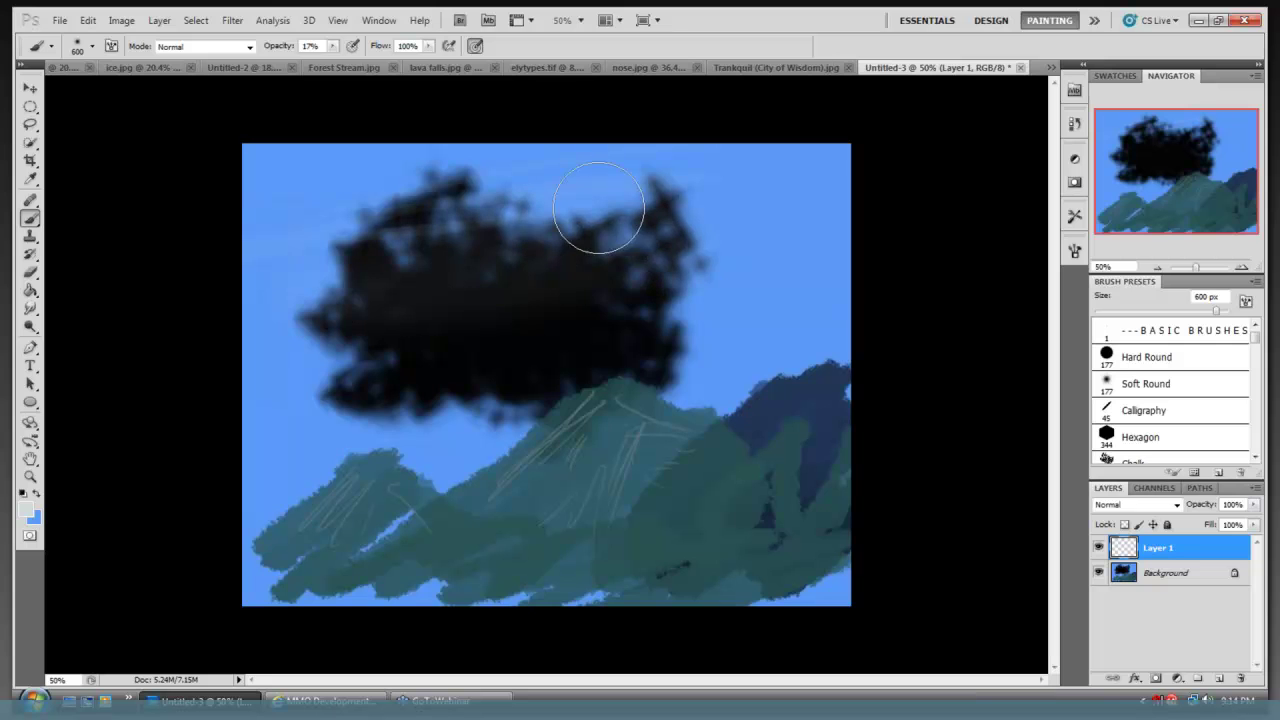
pyautogui.moveTo(710, 285)
pyautogui.mouseDown()
pyautogui.moveTo(369, 333)
pyautogui.moveTo(428, 406)
pyautogui.moveTo(613, 359)
pyautogui.moveTo(352, 440)
pyautogui.moveTo(595, 416)
pyautogui.moveTo(258, 466)
pyautogui.moveTo(750, 459)
pyautogui.moveTo(442, 493)
pyautogui.moveTo(855, 552)
pyautogui.moveTo(288, 568)
pyautogui.moveTo(777, 489)
pyautogui.moveTo(767, 457)
pyautogui.moveTo(463, 462)
pyautogui.mouseUp()
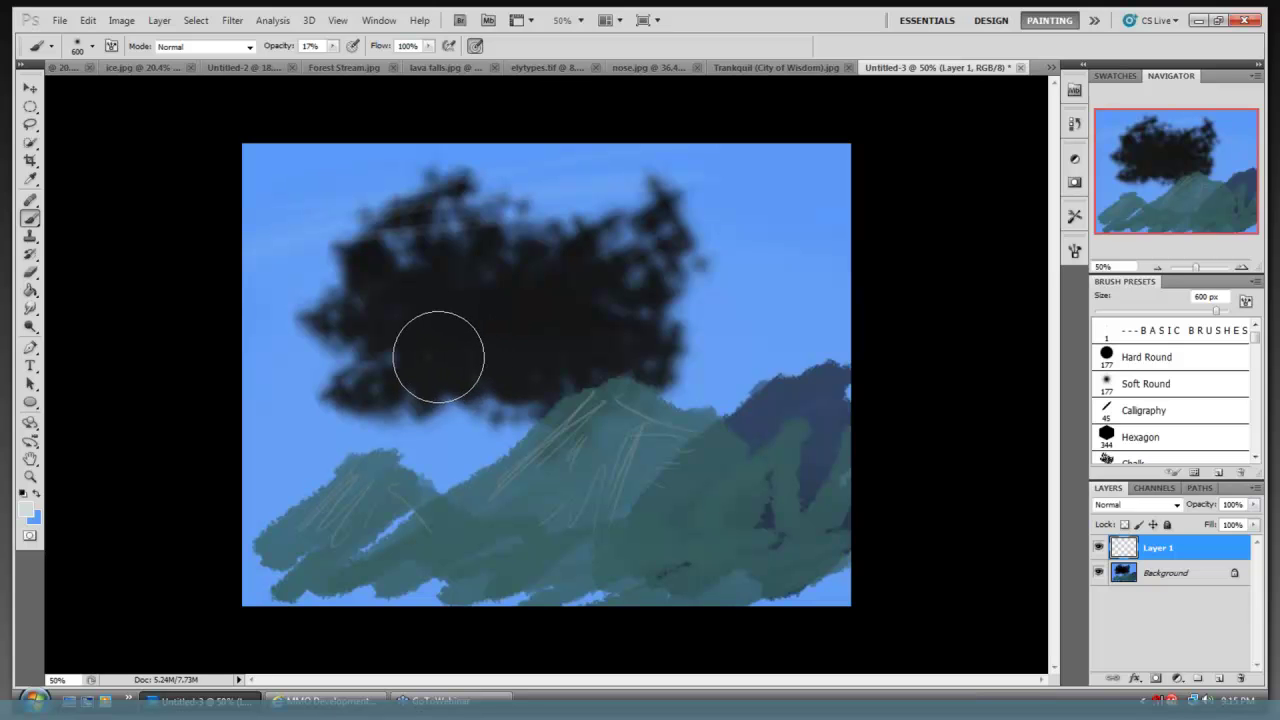
pyautogui.press('[')
pyautogui.press('[')
pyautogui.press('[')
pyautogui.press('[')
pyautogui.press('[')
pyautogui.press('[')
pyautogui.press('[')
pyautogui.press('[')
pyautogui.press('[')
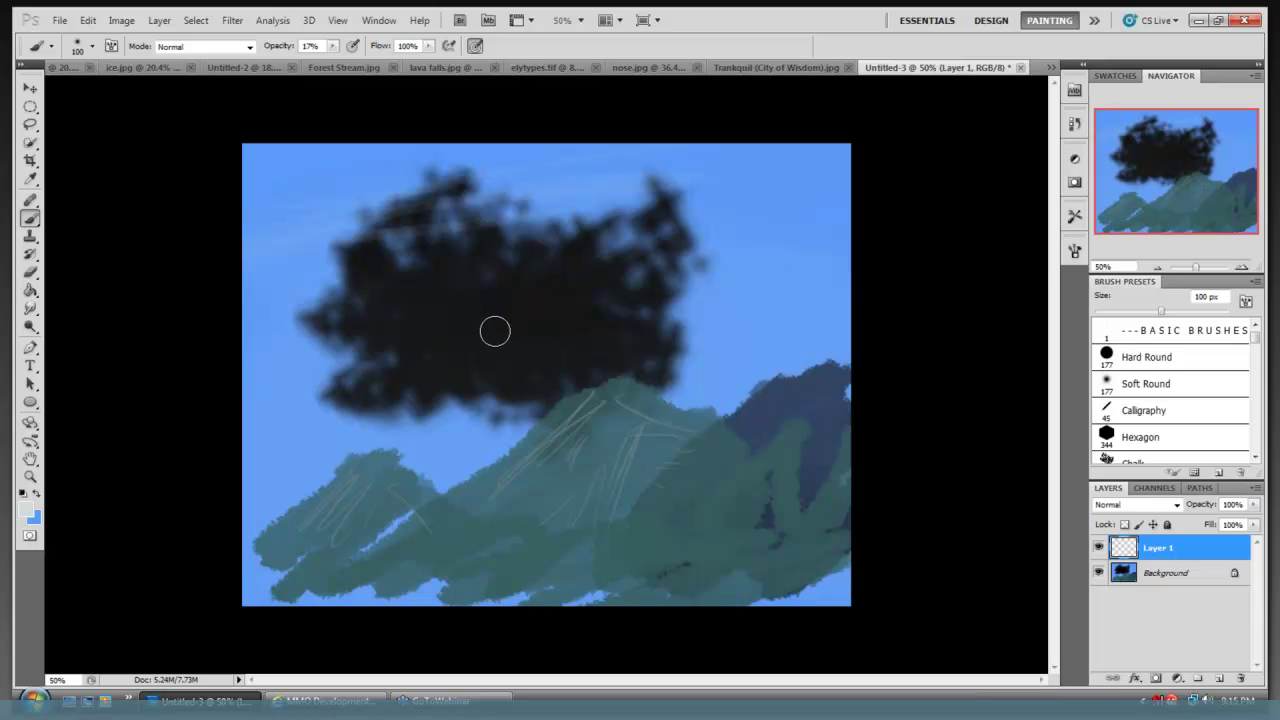
# - In the Open dialog, browse from the Desktop and drives into the drawing101 homework folder
pyautogui.click(60, 21)
pyautogui.click(76, 50)
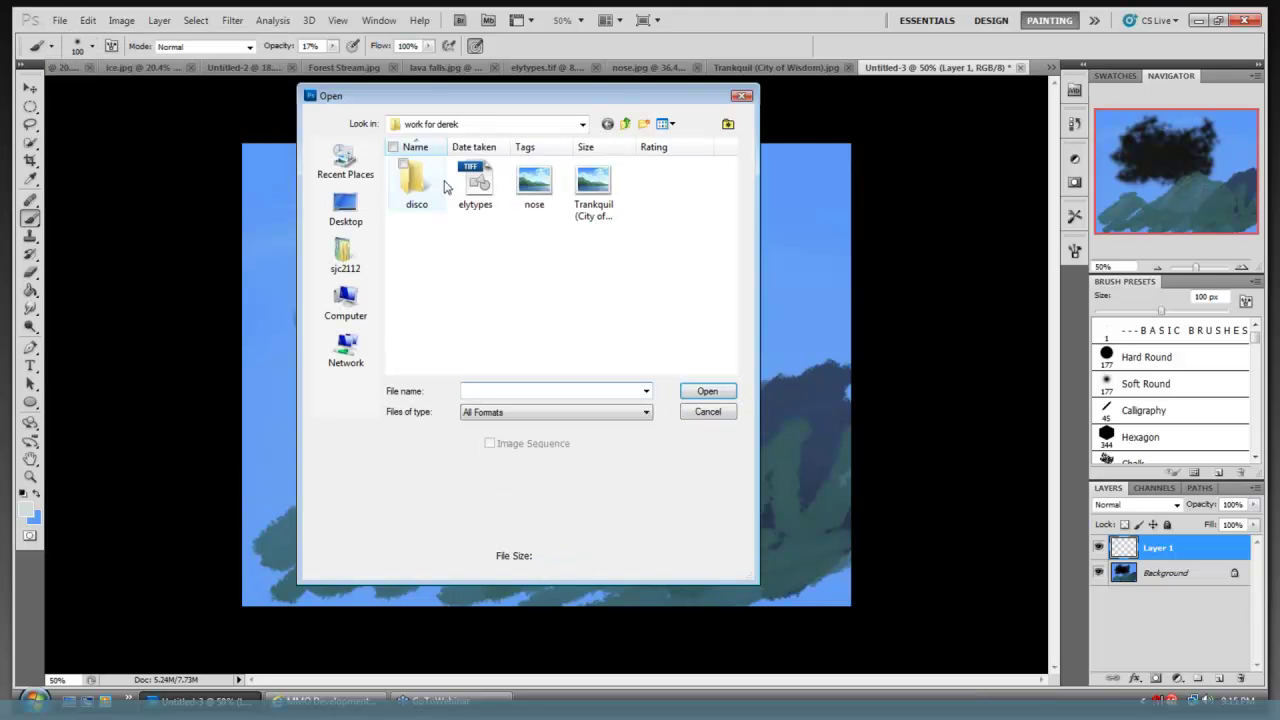
pyautogui.click(625, 123)
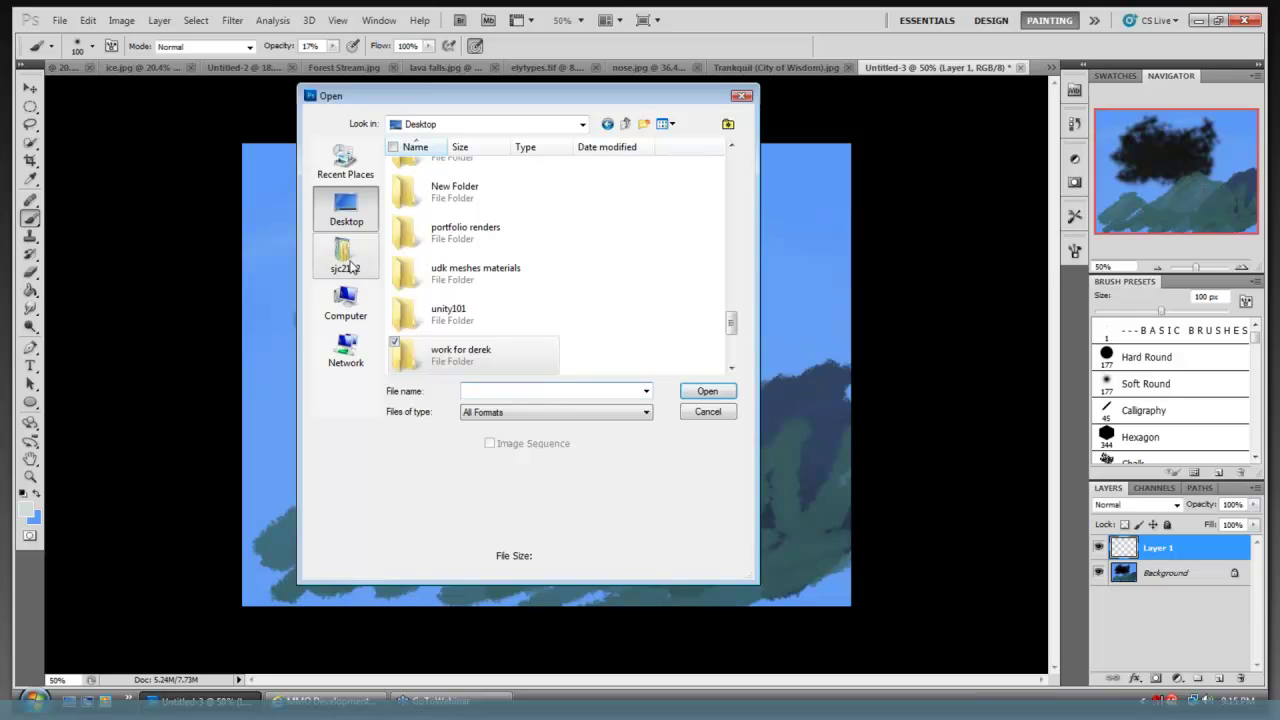
pyautogui.click(345, 296)
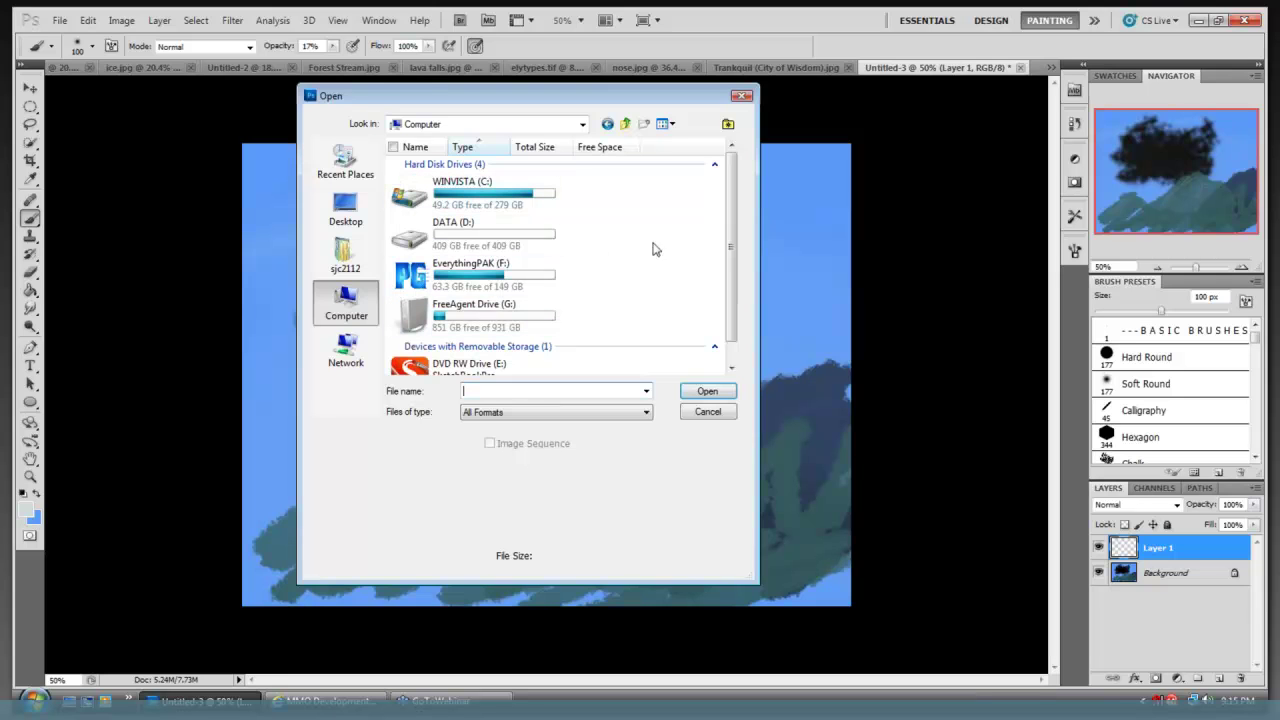
pyautogui.click(352, 212)
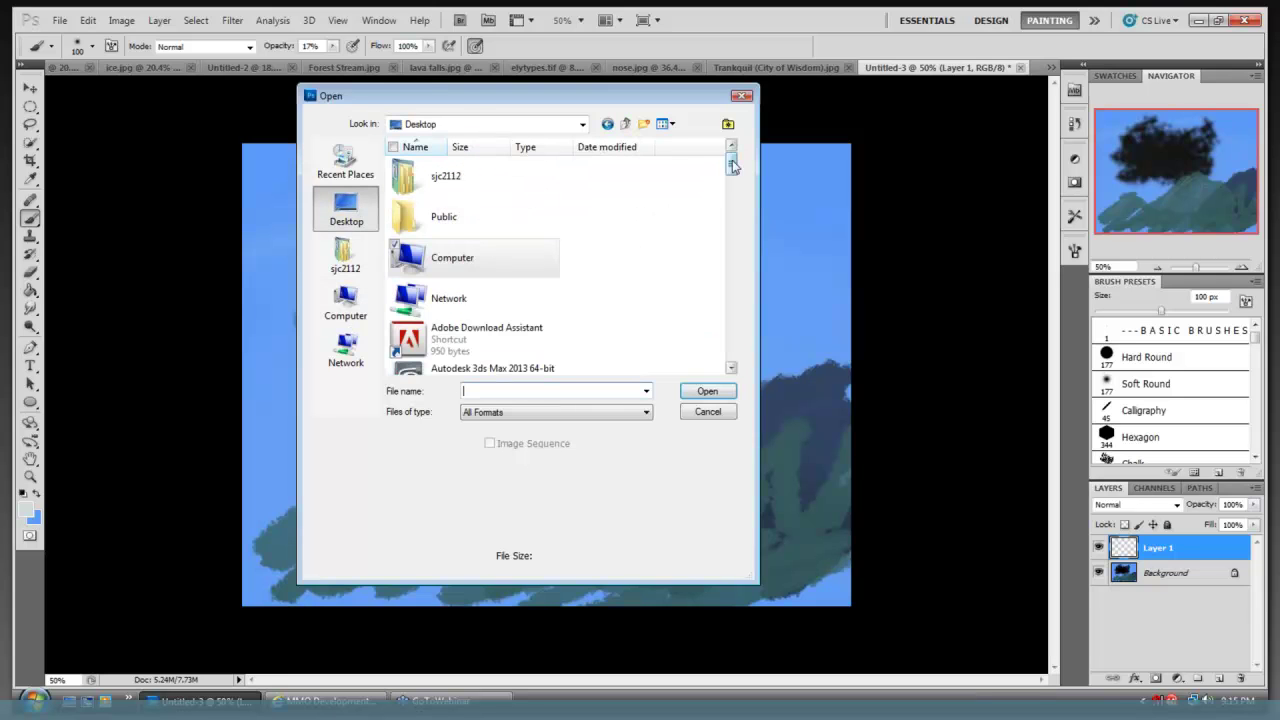
pyautogui.moveTo(733, 170); pyautogui.dragTo(753, 290)
pyautogui.doubleClick(490, 360)
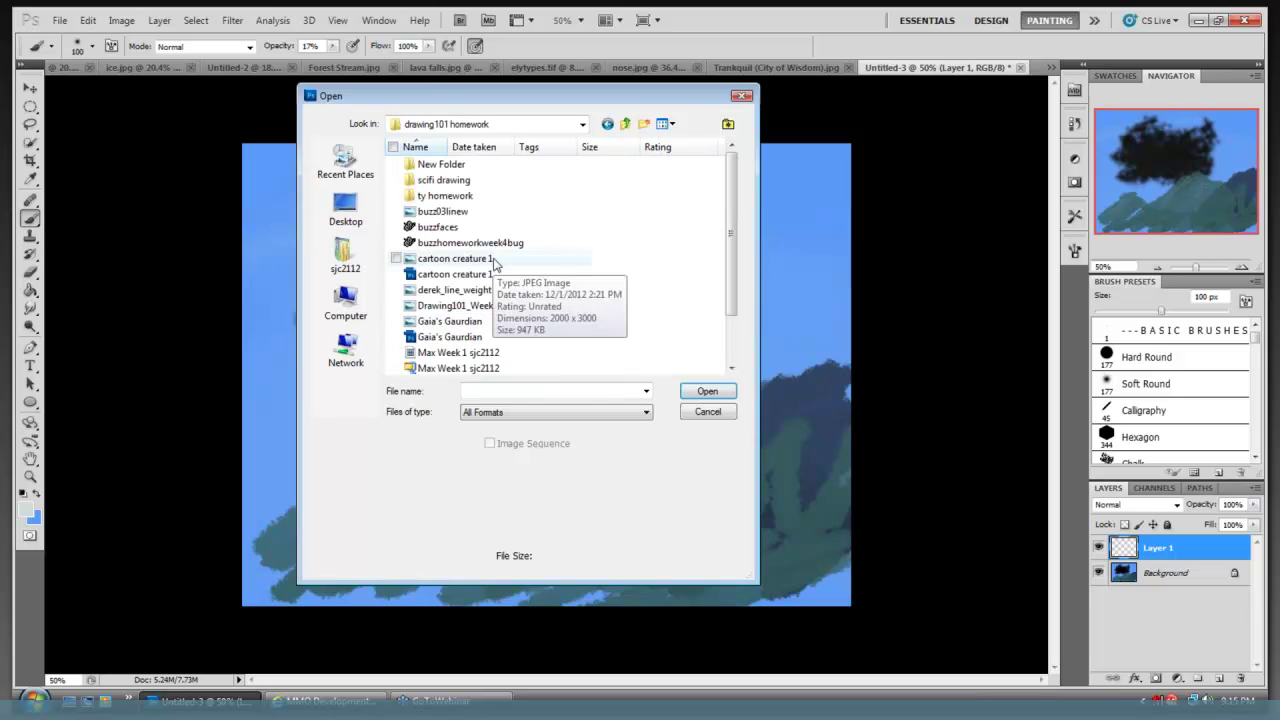
# - Go into New Folder, then psd files, and preview the mountain city file
pyautogui.click(450, 166)
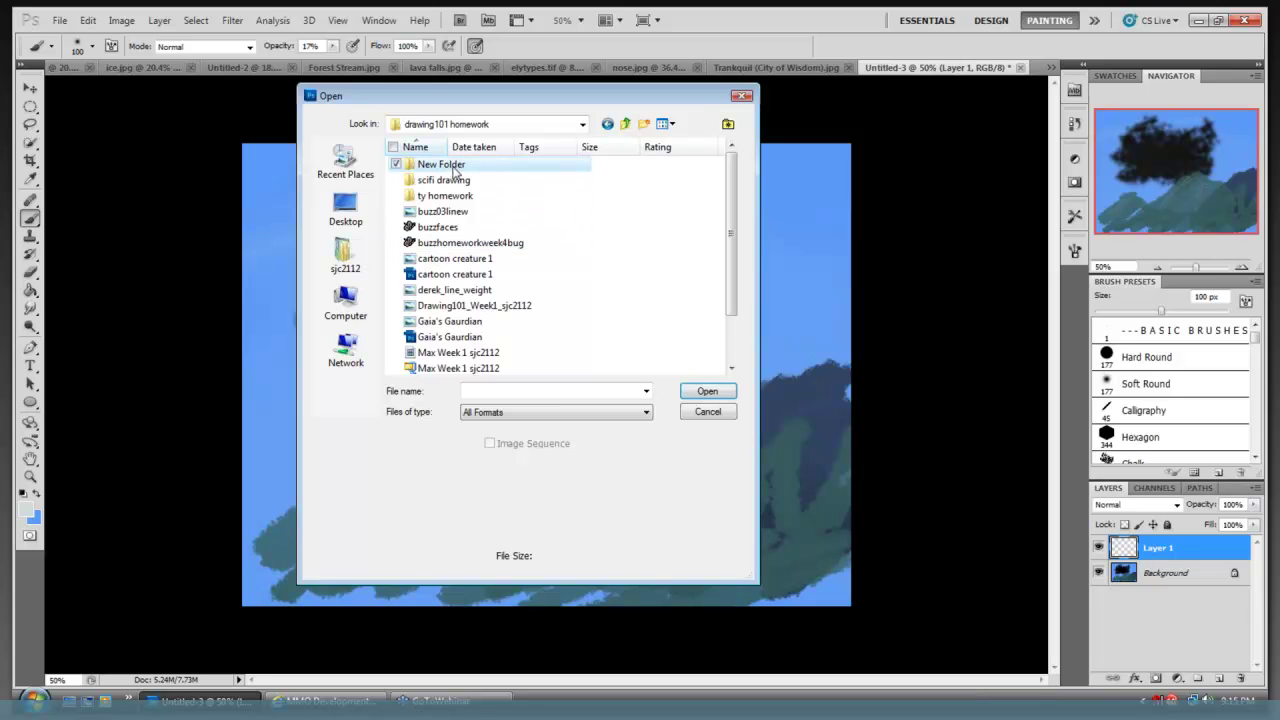
pyautogui.doubleClick(450, 166)
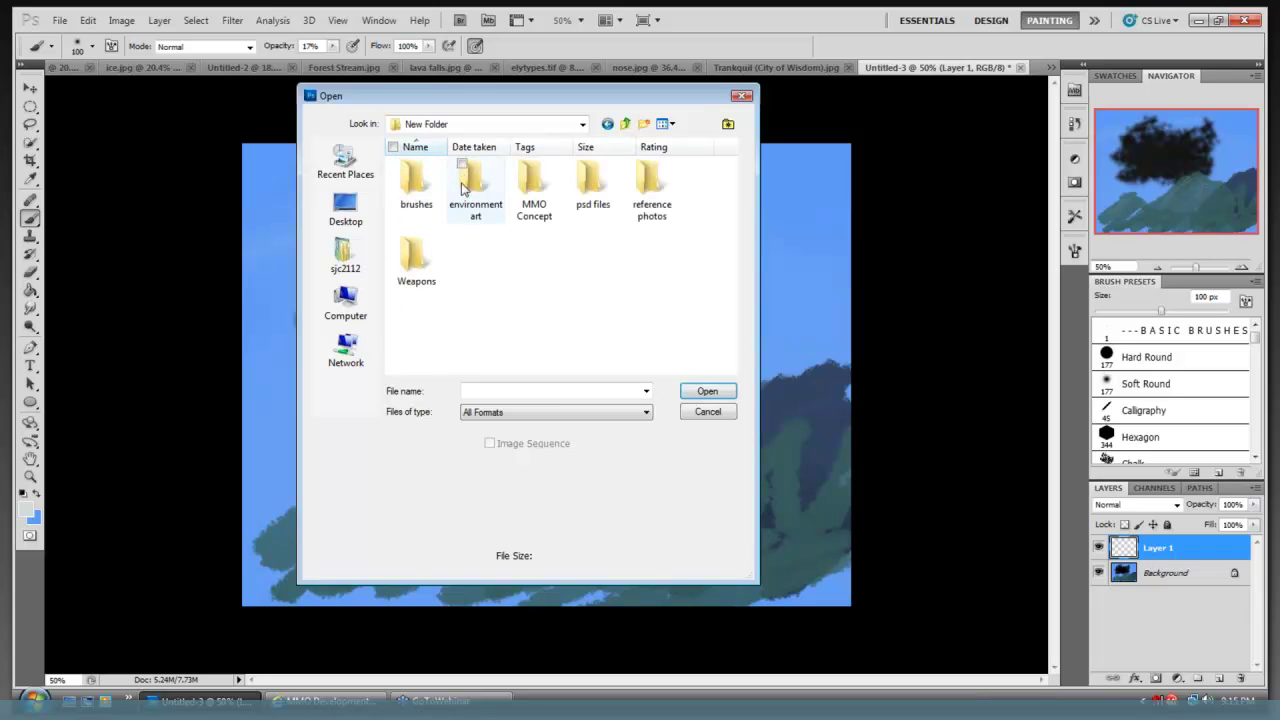
pyautogui.doubleClick(593, 185)
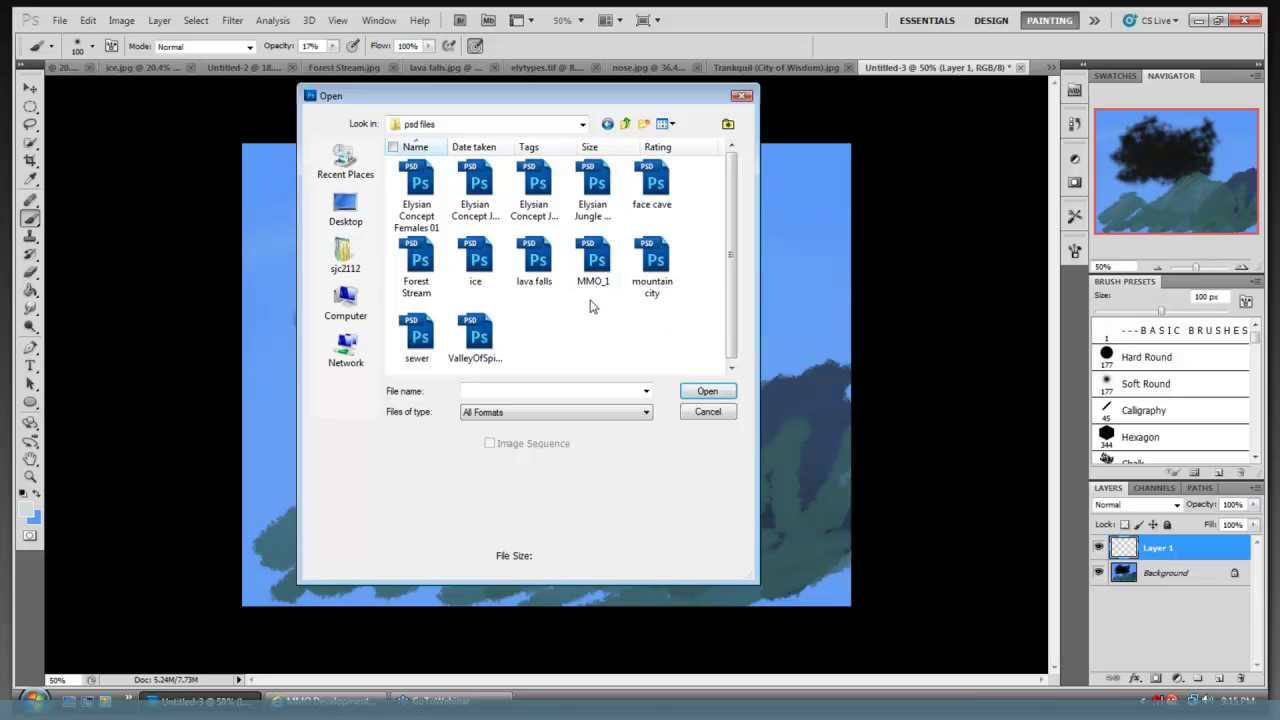
pyautogui.click(662, 287)
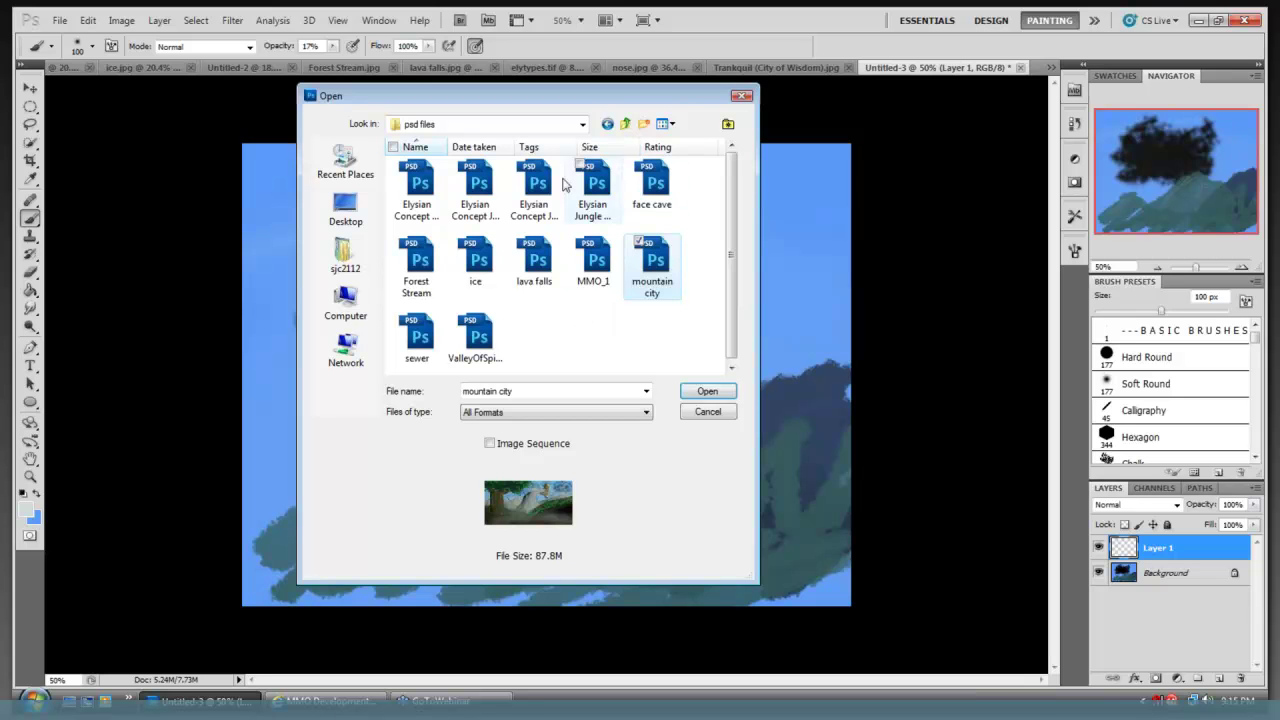
# - Browse environment art, then week2, previewing the golden sky and Castle images
pyautogui.click(626, 123)
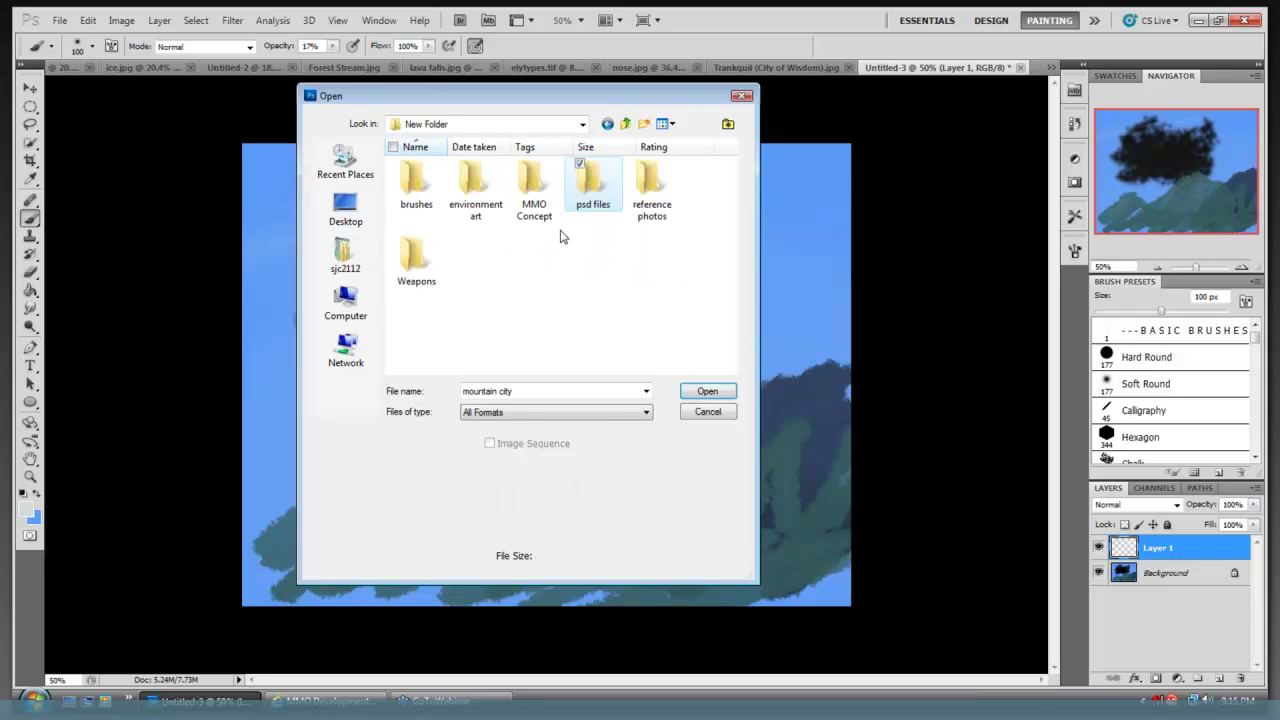
pyautogui.click(476, 207)
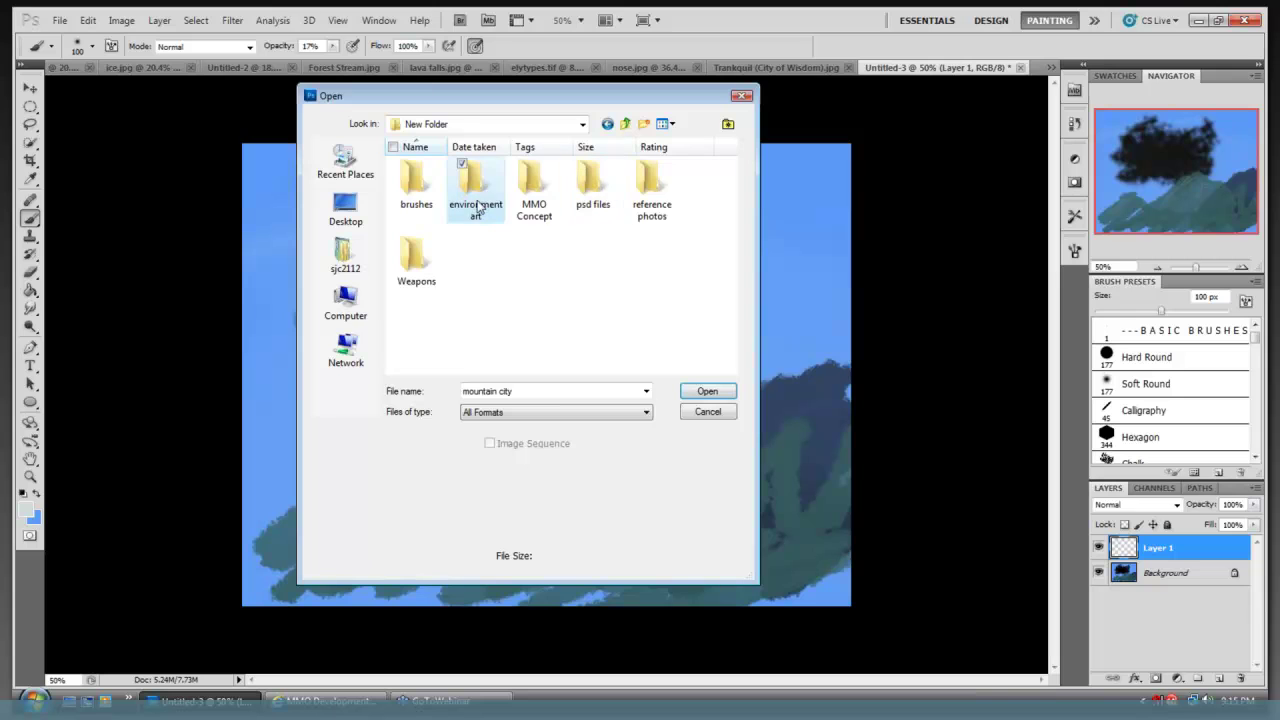
pyautogui.doubleClick(477, 206)
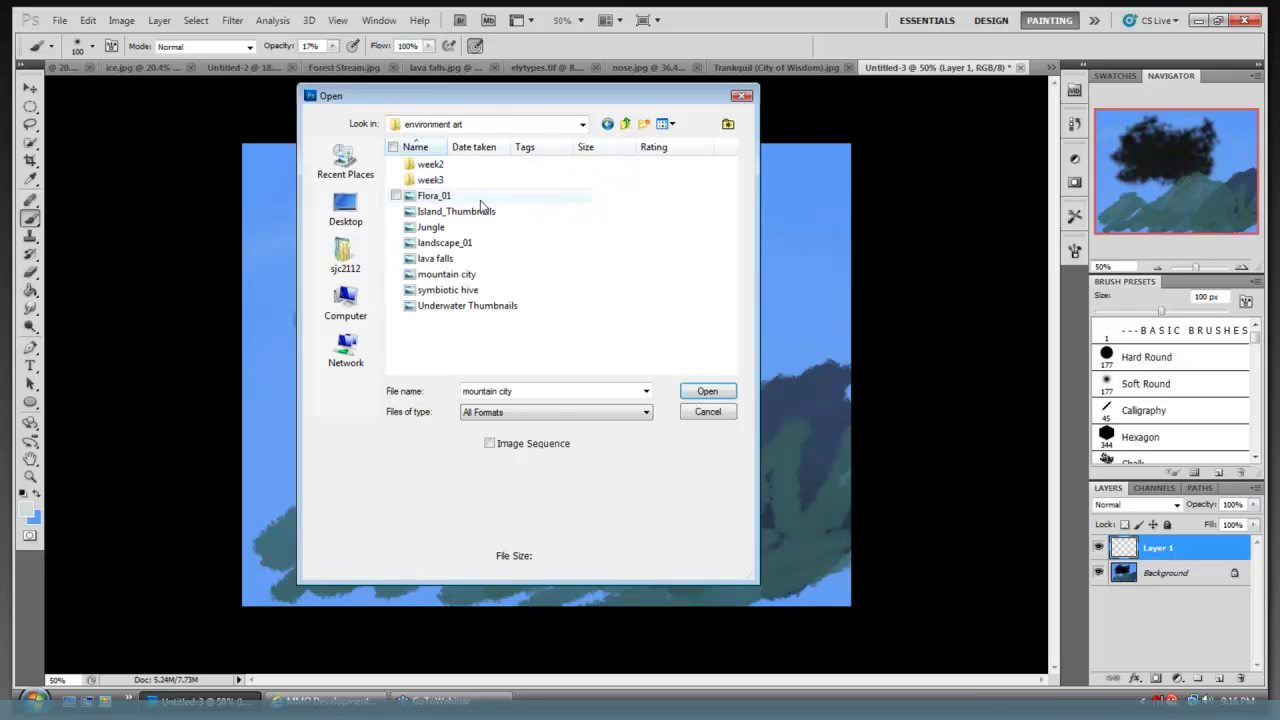
pyautogui.doubleClick(440, 165)
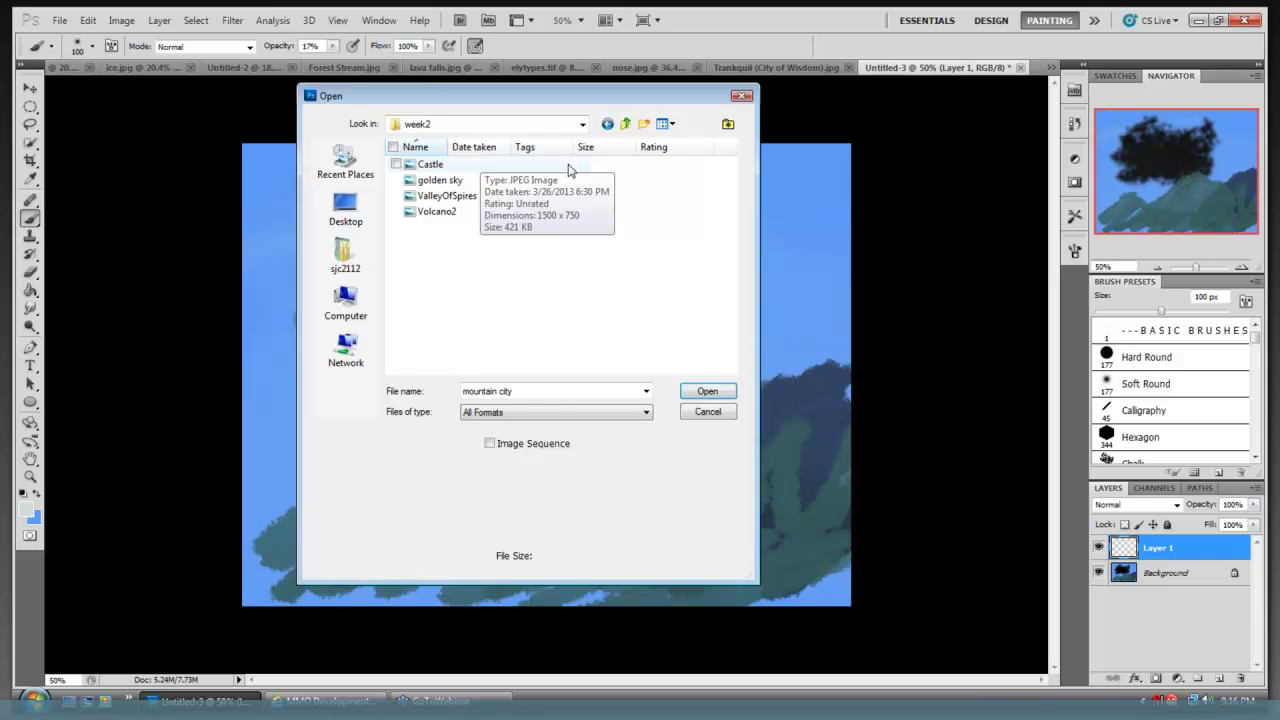
pyautogui.click(466, 180)
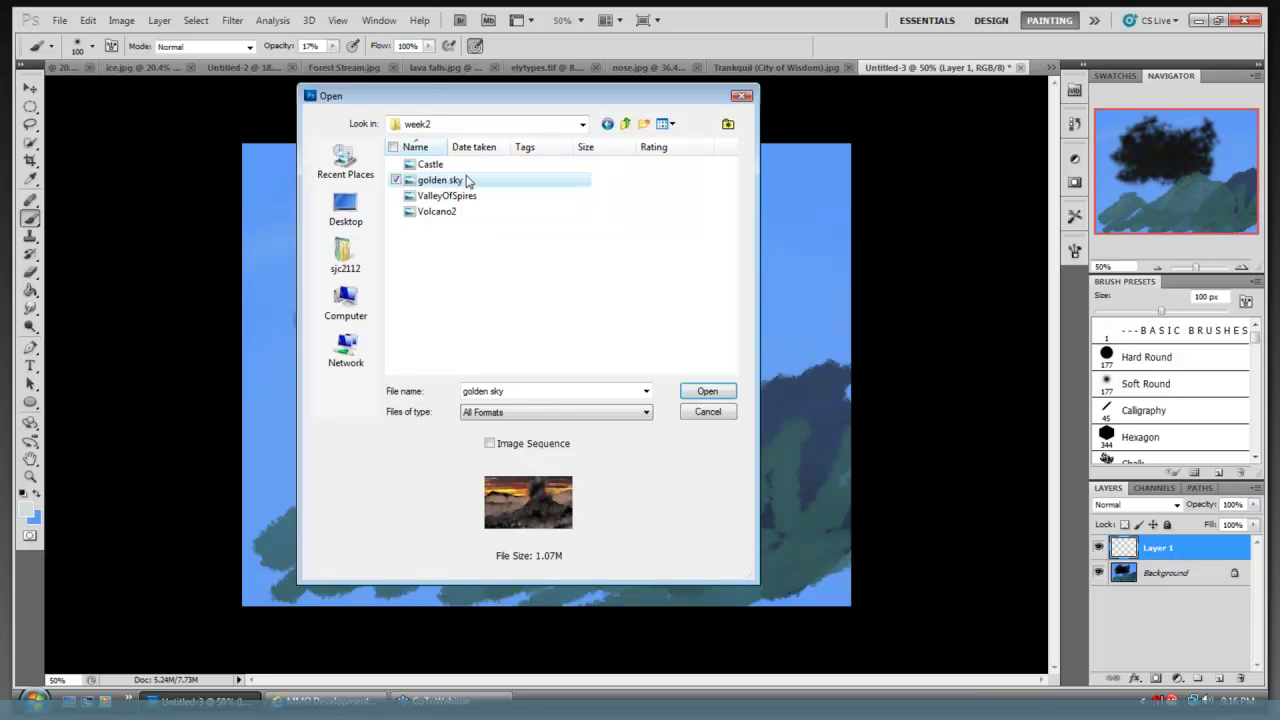
pyautogui.click(440, 165)
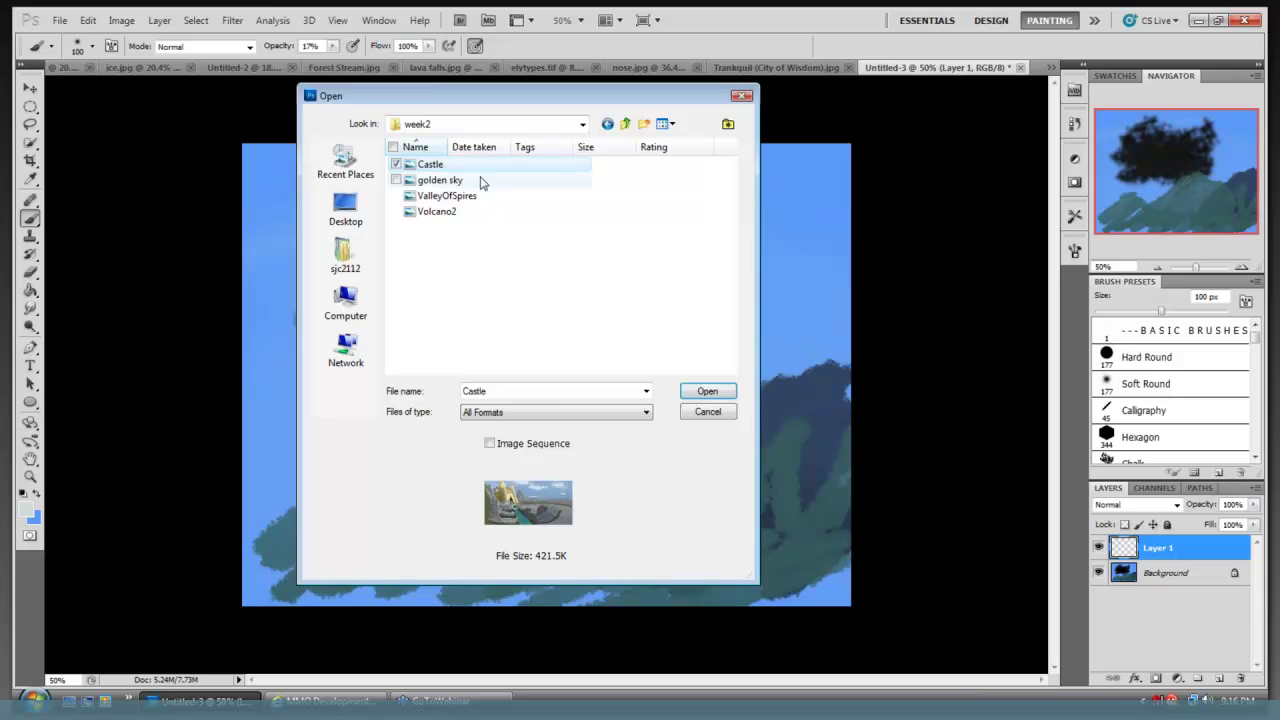
# - Return to psd files, preview MMO_1, and close the dialog without opening anything
pyautogui.click(625, 123)
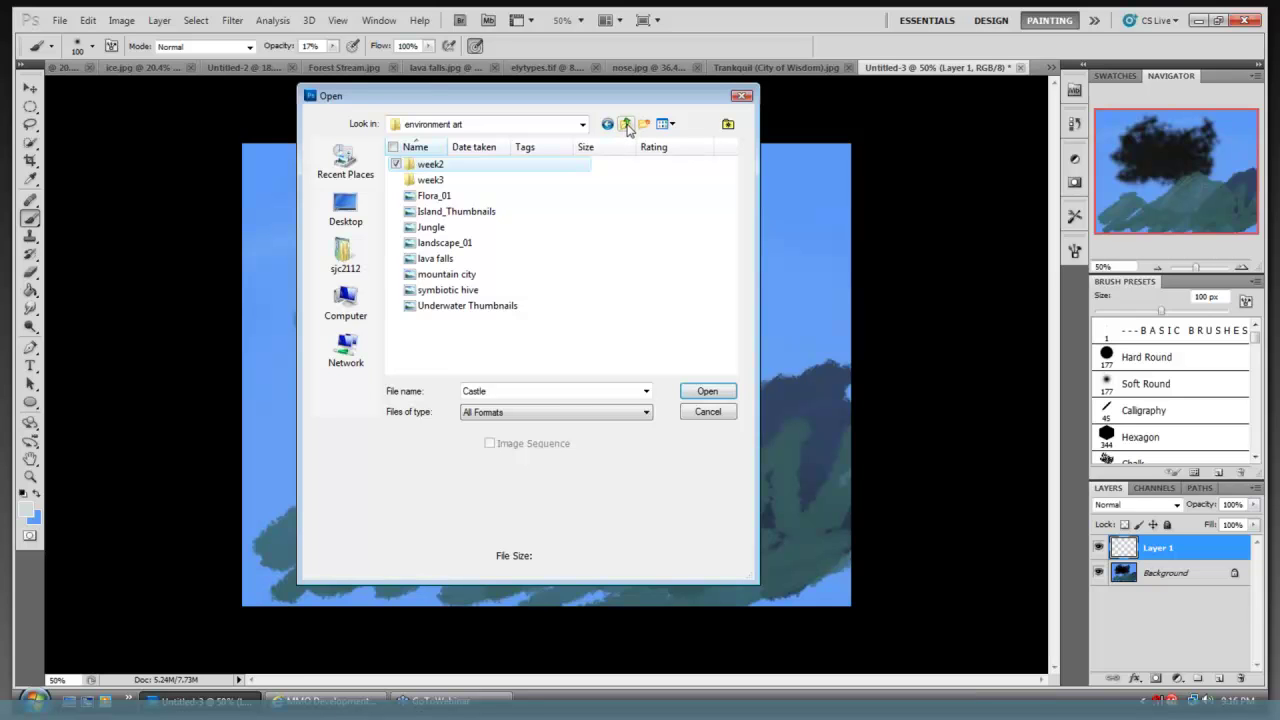
pyautogui.click(626, 124)
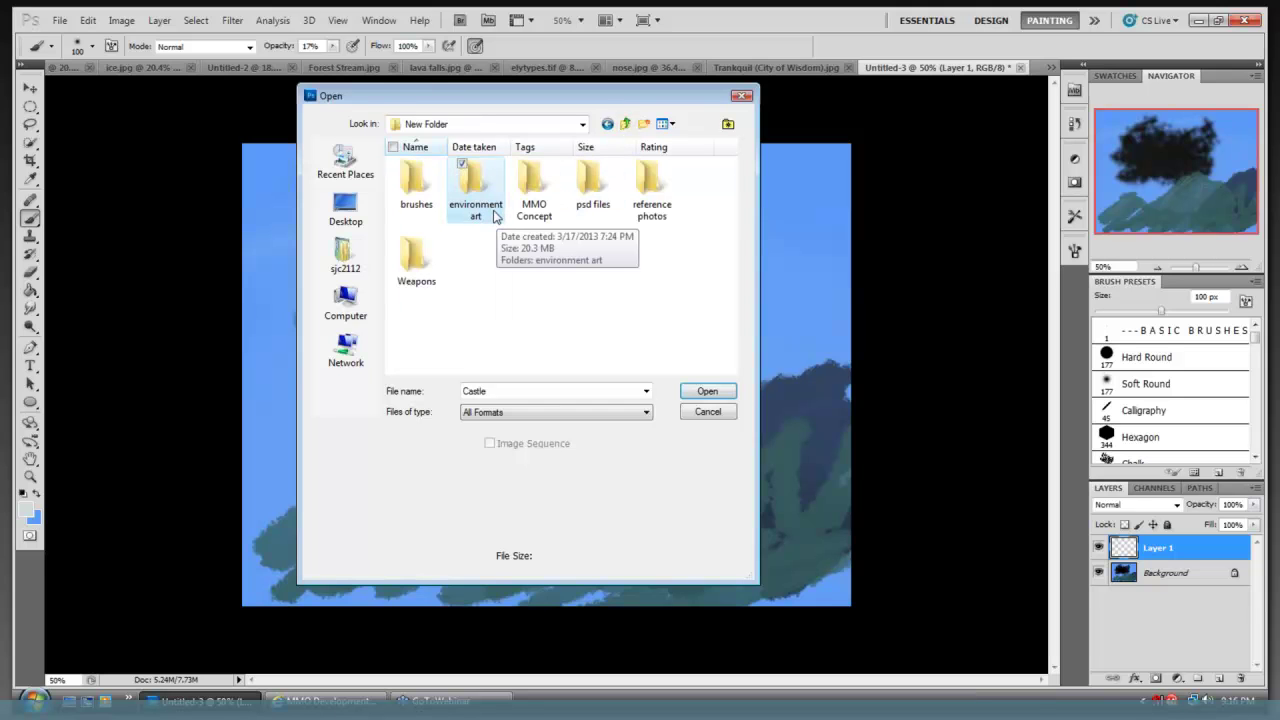
pyautogui.click(596, 203)
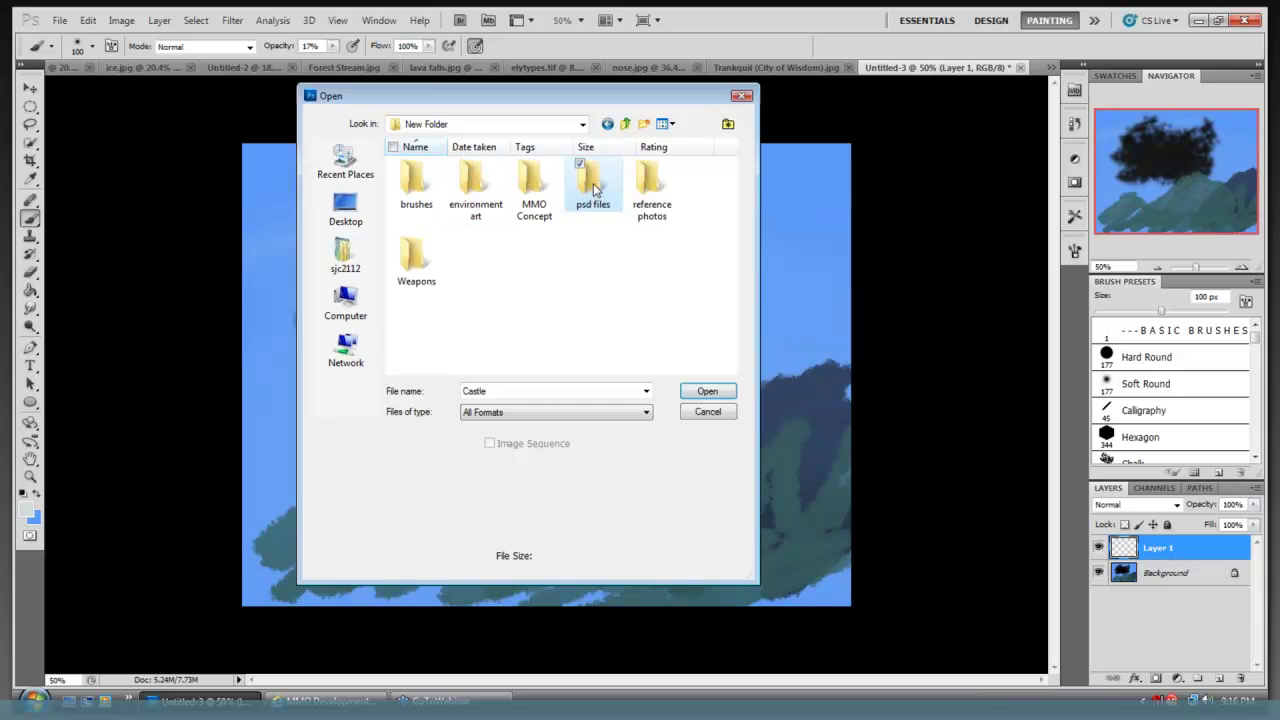
pyautogui.doubleClick(592, 194)
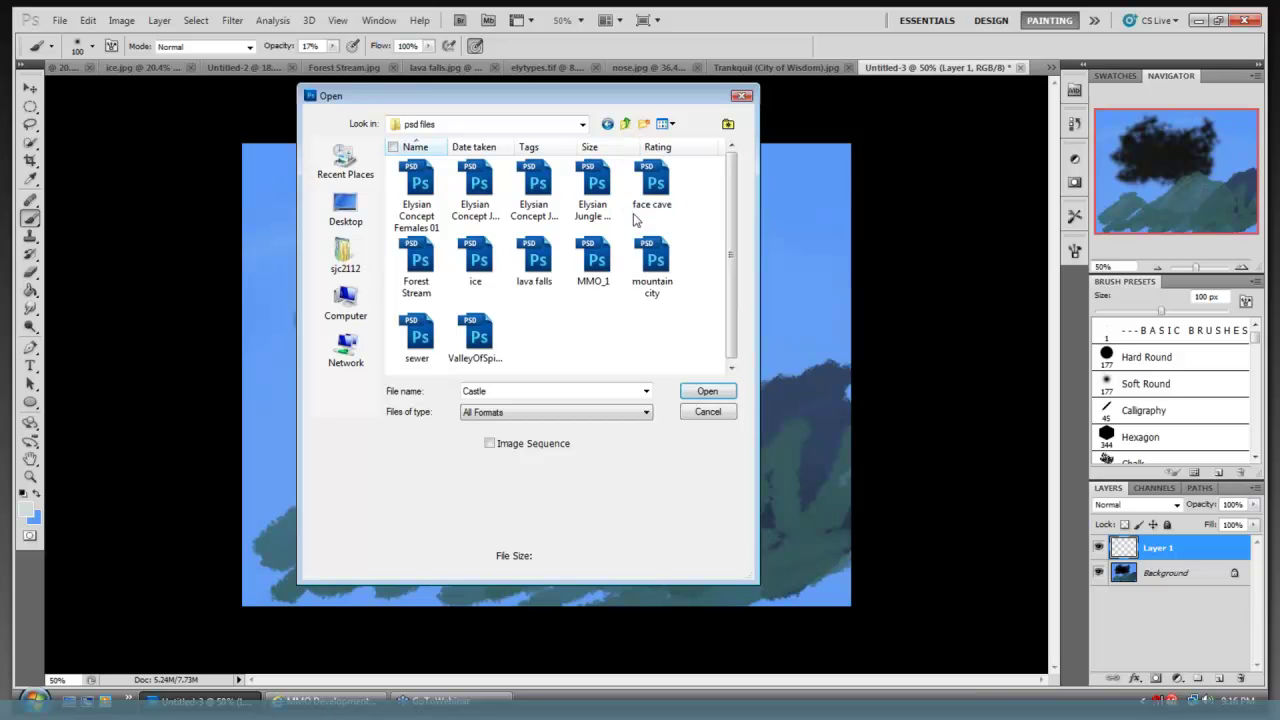
pyautogui.click(600, 266)
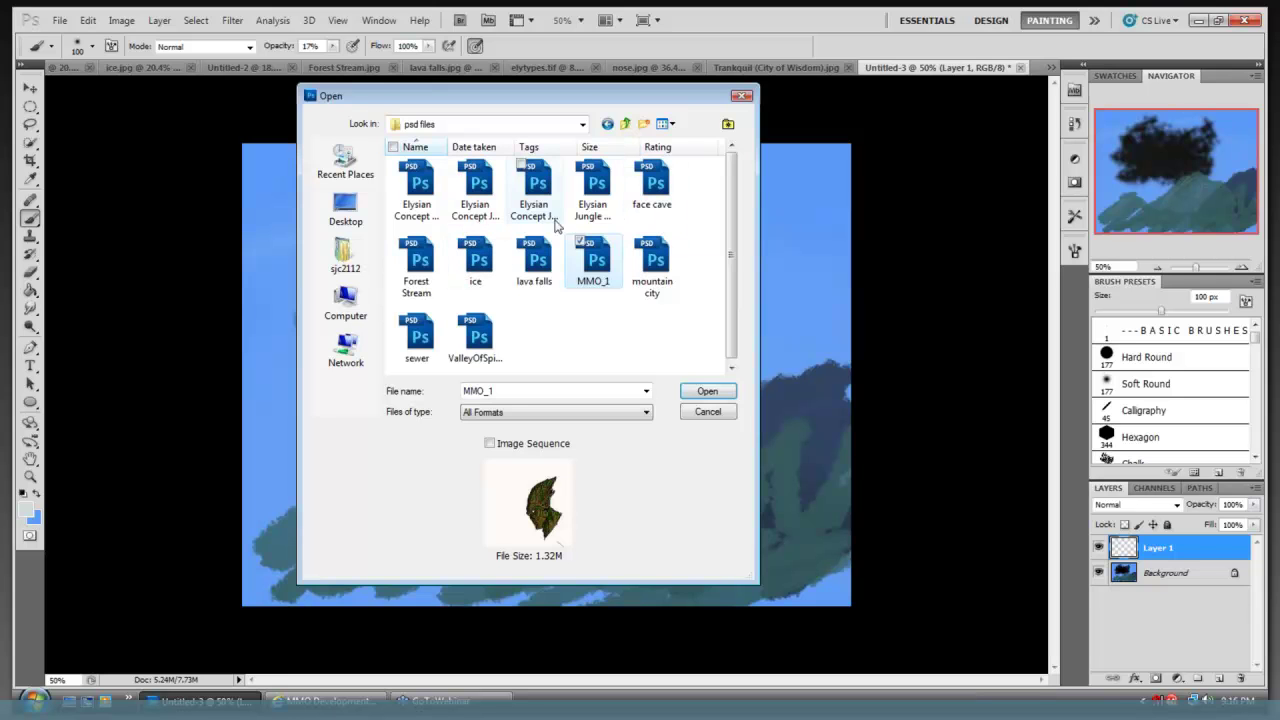
pyautogui.click(741, 95)
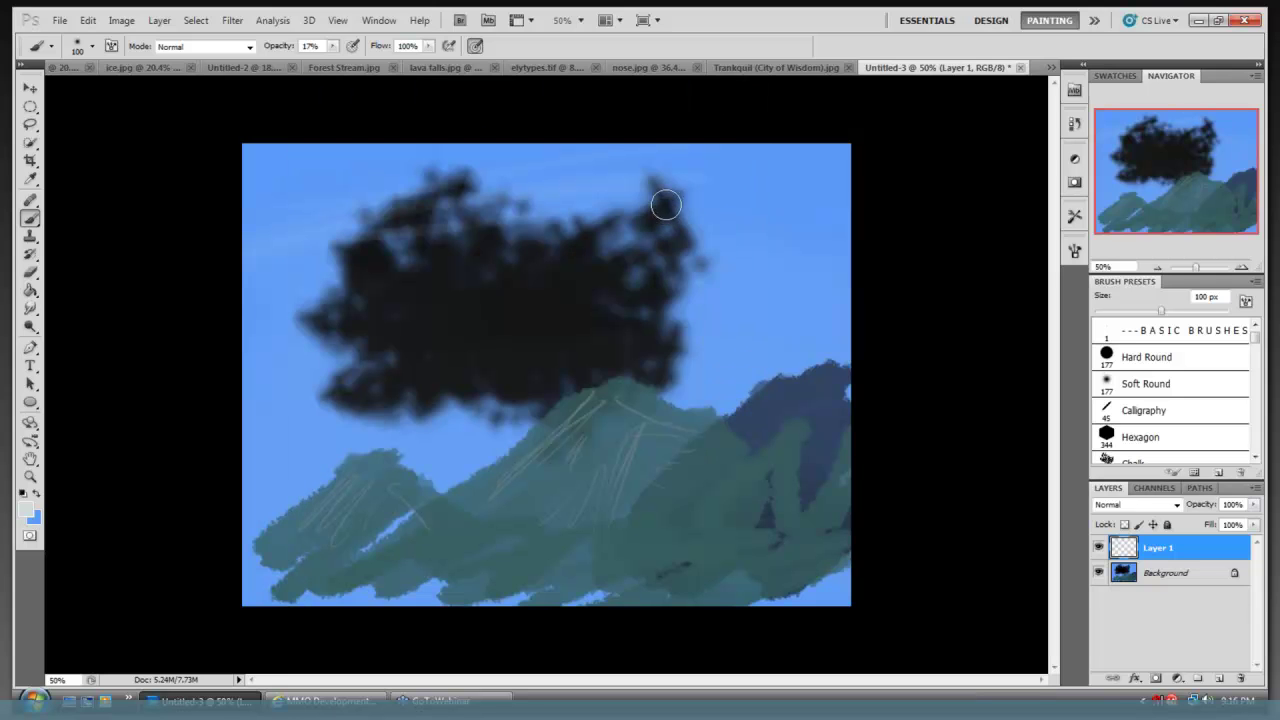
# - Close the Untitled-3 sketch and discard its unsaved changes, revealing ice.jpg
pyautogui.click(1021, 67)
pyautogui.click(670, 299)
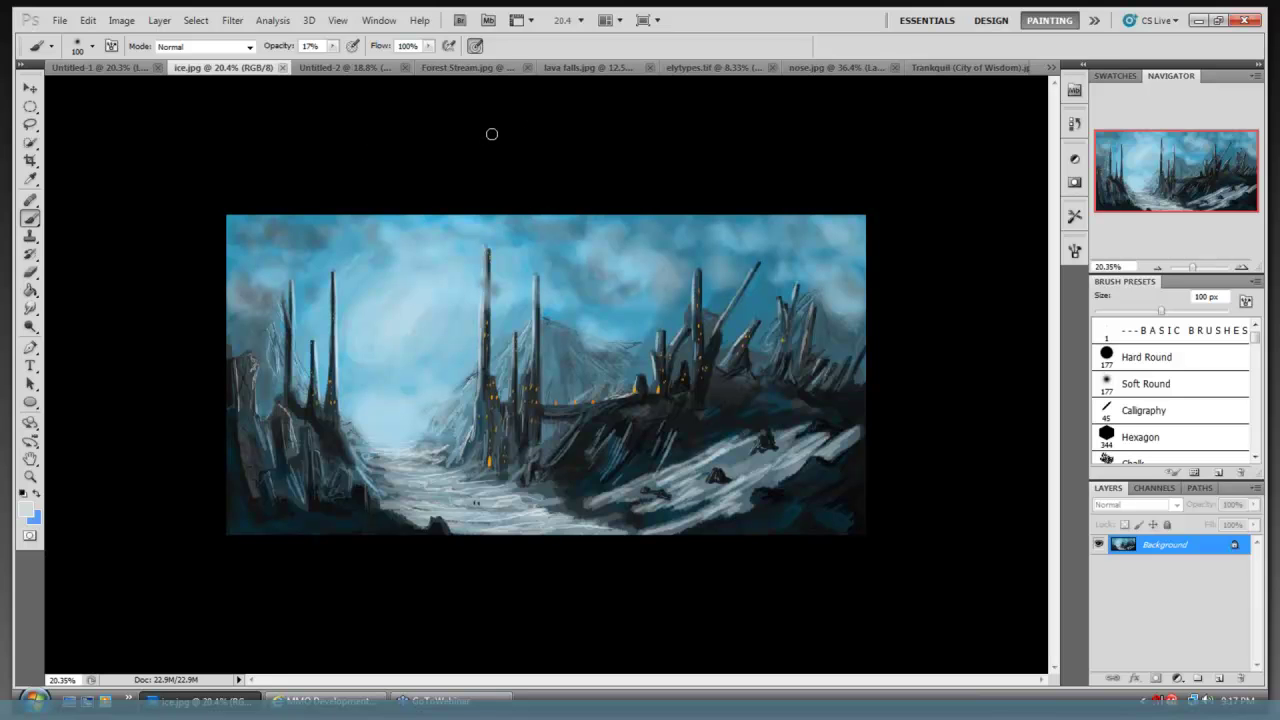
# - Reduce the brush to 80 px and bring the Forest Stream.jpg painting to the front
pyautogui.press('[')
pyautogui.press('[')
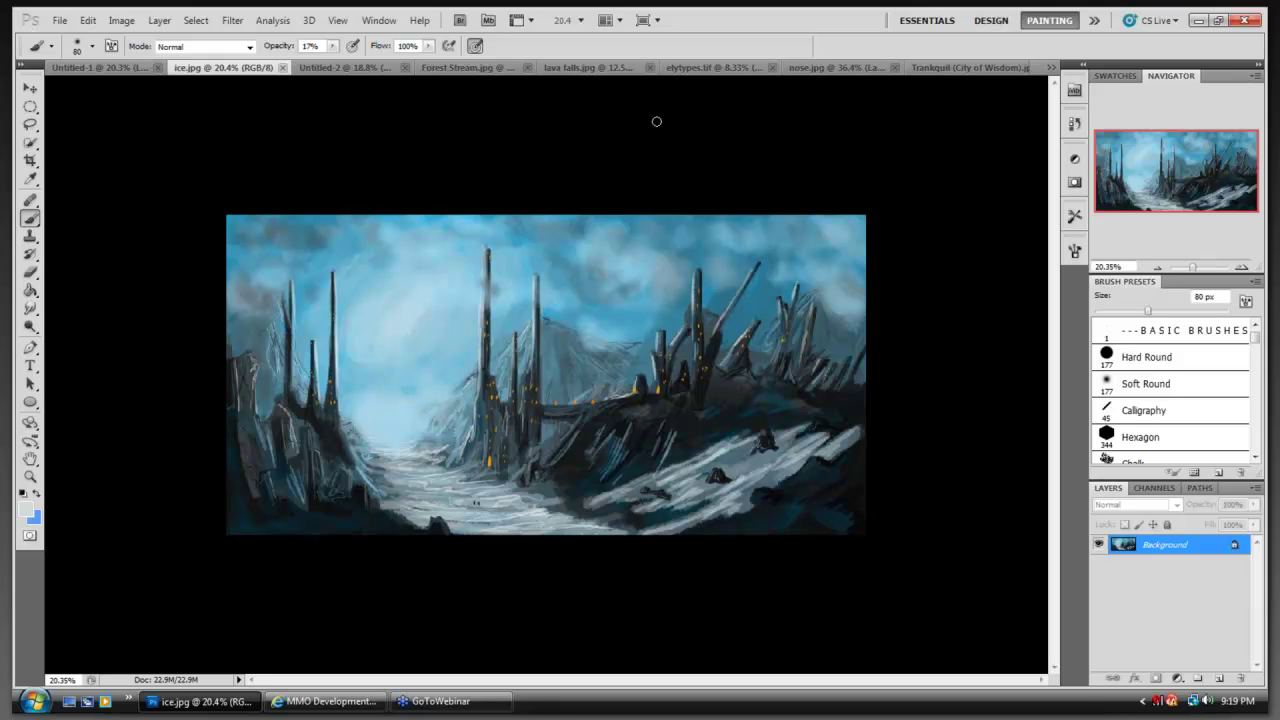
pyautogui.click(479, 70)
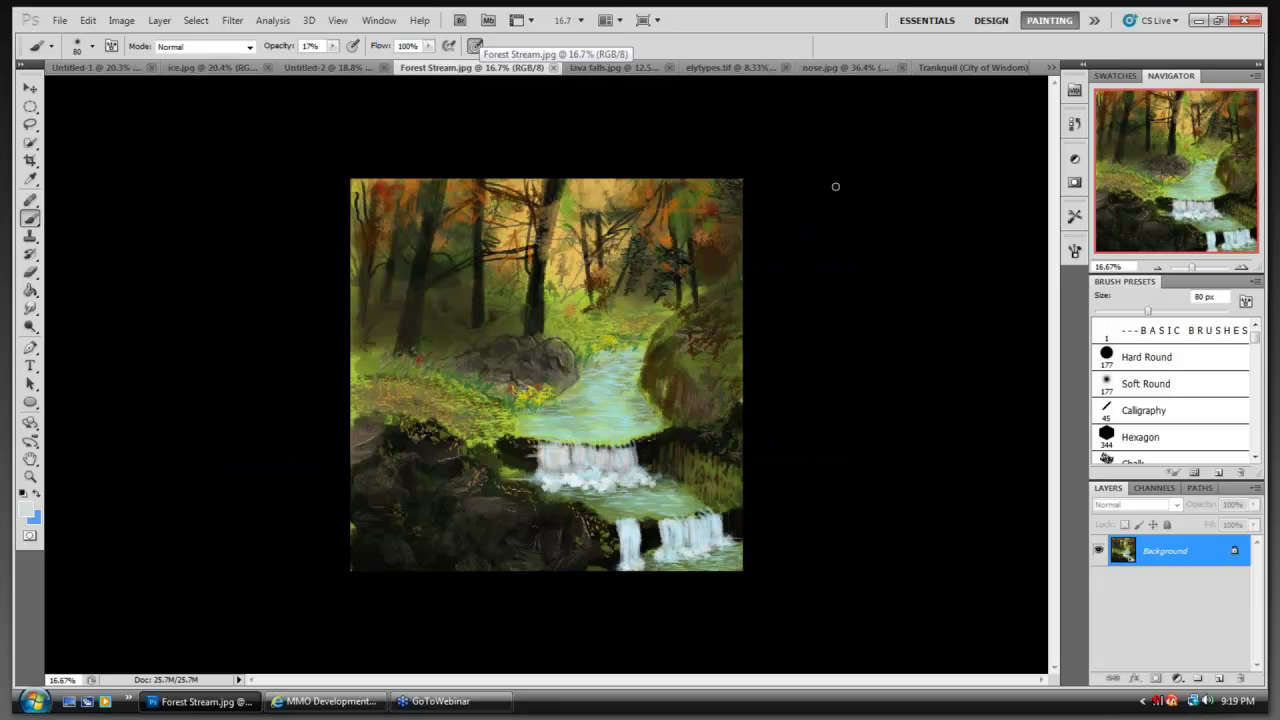
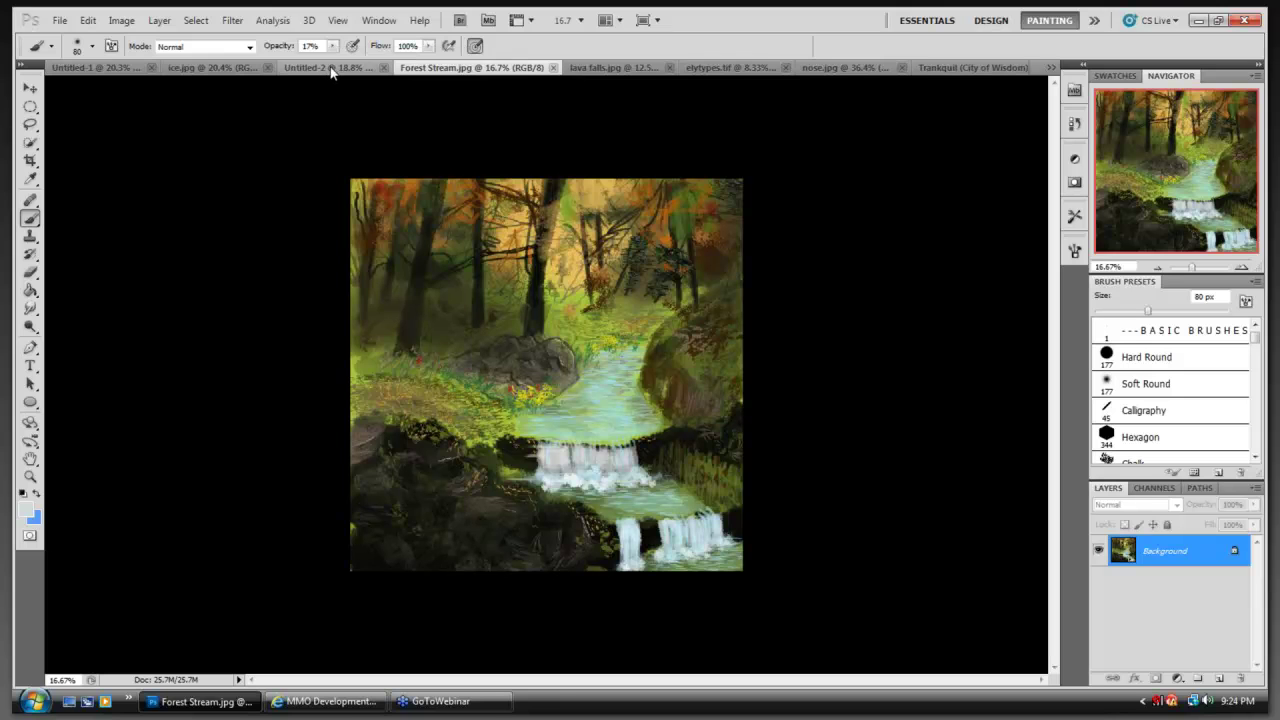
# - Bring up the Untitled-2 document with the dark castle painting
pyautogui.click(331, 68)
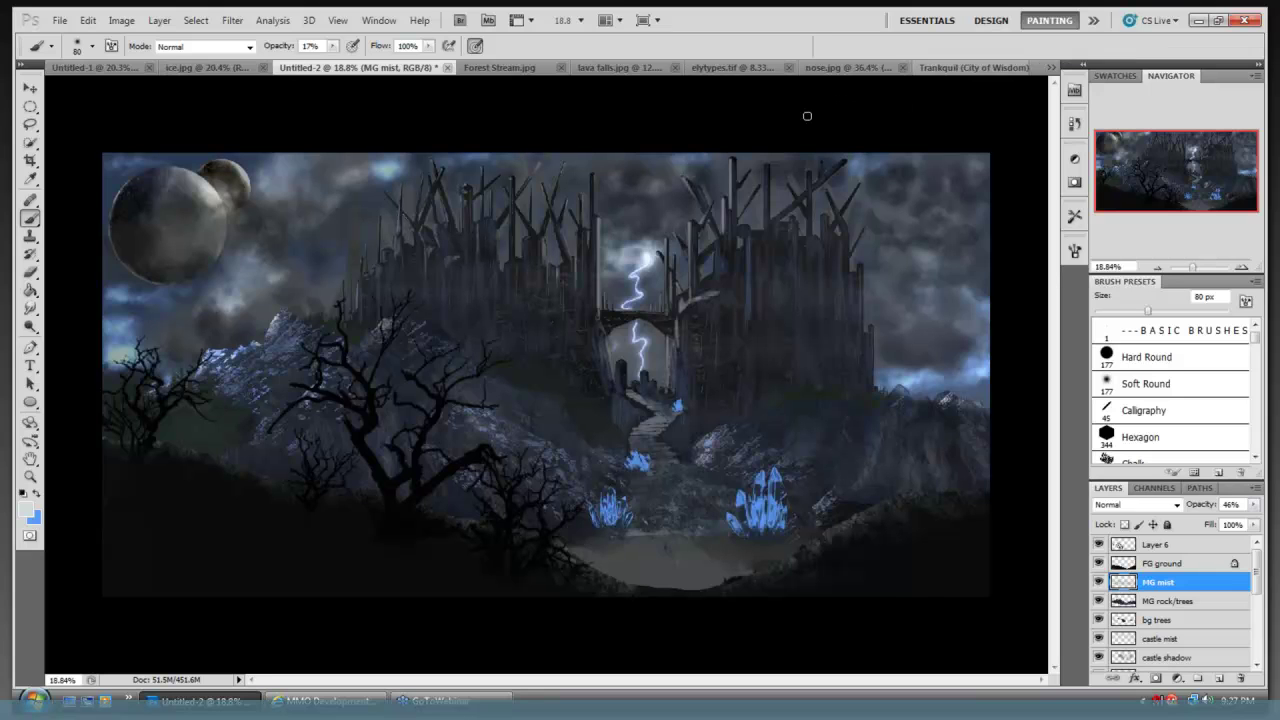
# - Show the elytypes.tif figure sketch sheet and enlarge the brush to 150 px
pyautogui.click(718, 68)
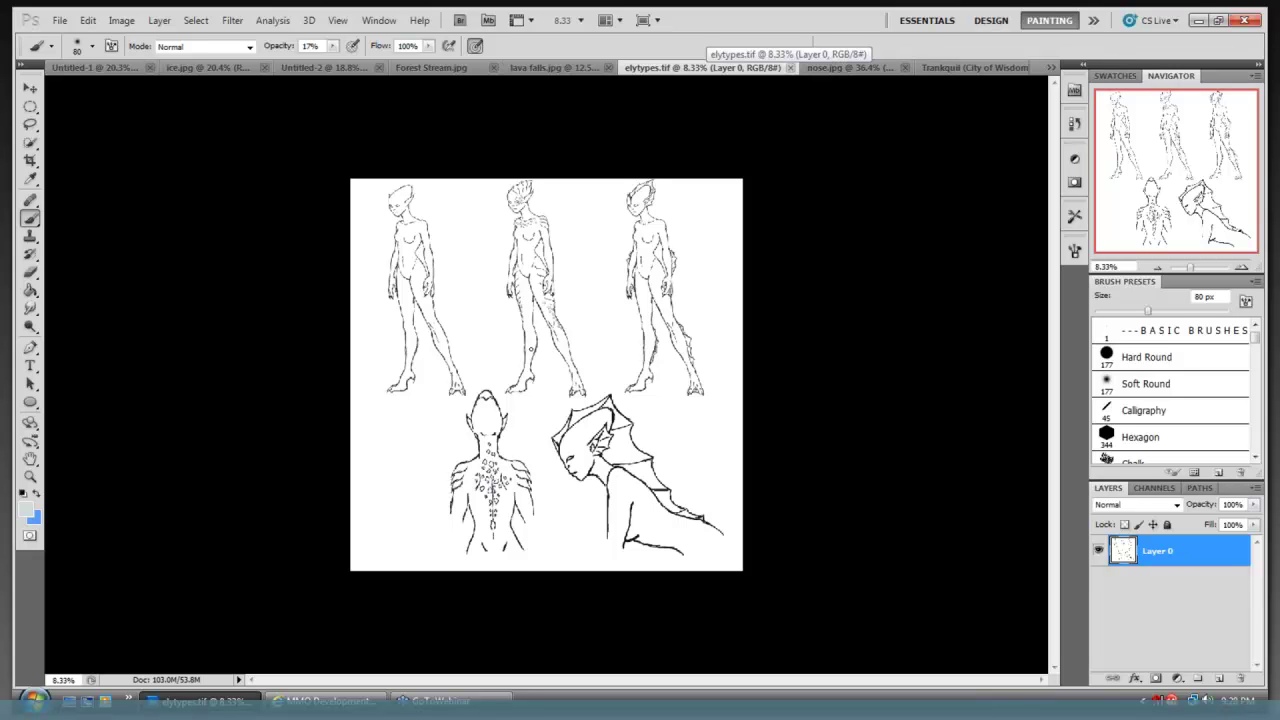
pyautogui.press(']')
pyautogui.press(']')
pyautogui.press(']')
pyautogui.press(']')
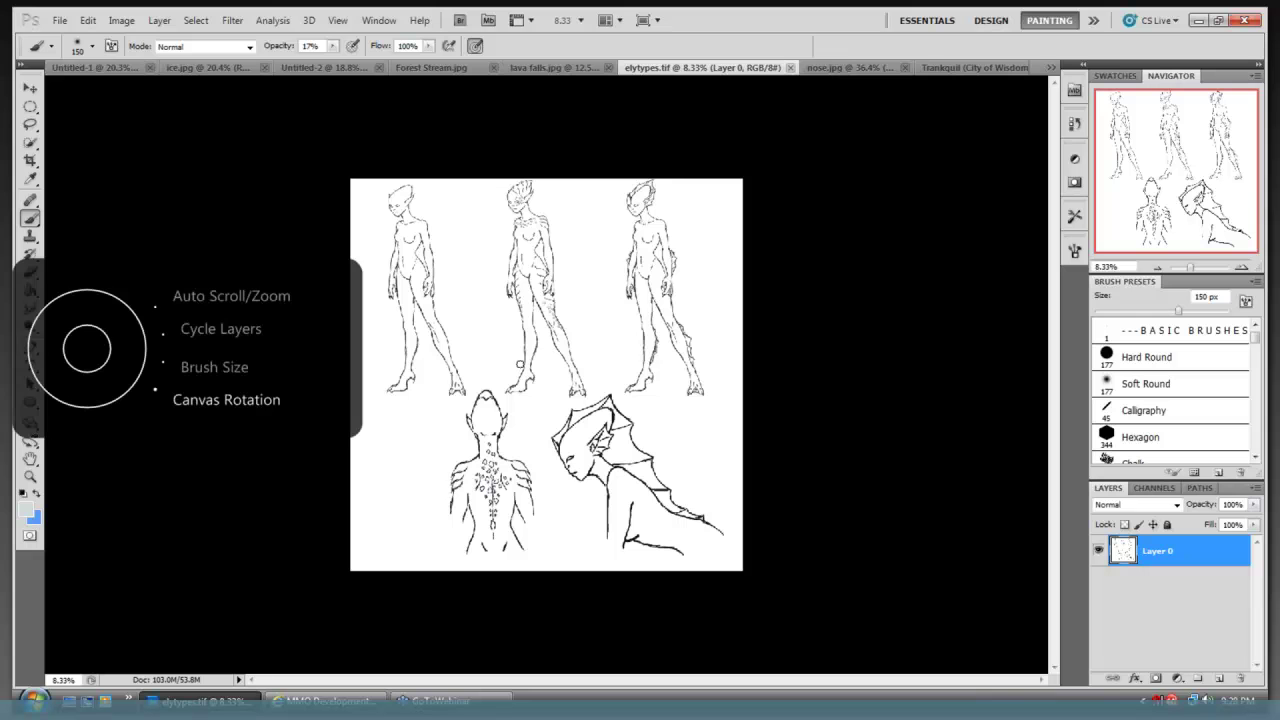
# - Zoom into the elytypes.tif sketches, then bring up the nose.jpg elf head sheet
pyautogui.scroll(1, 520, 364)
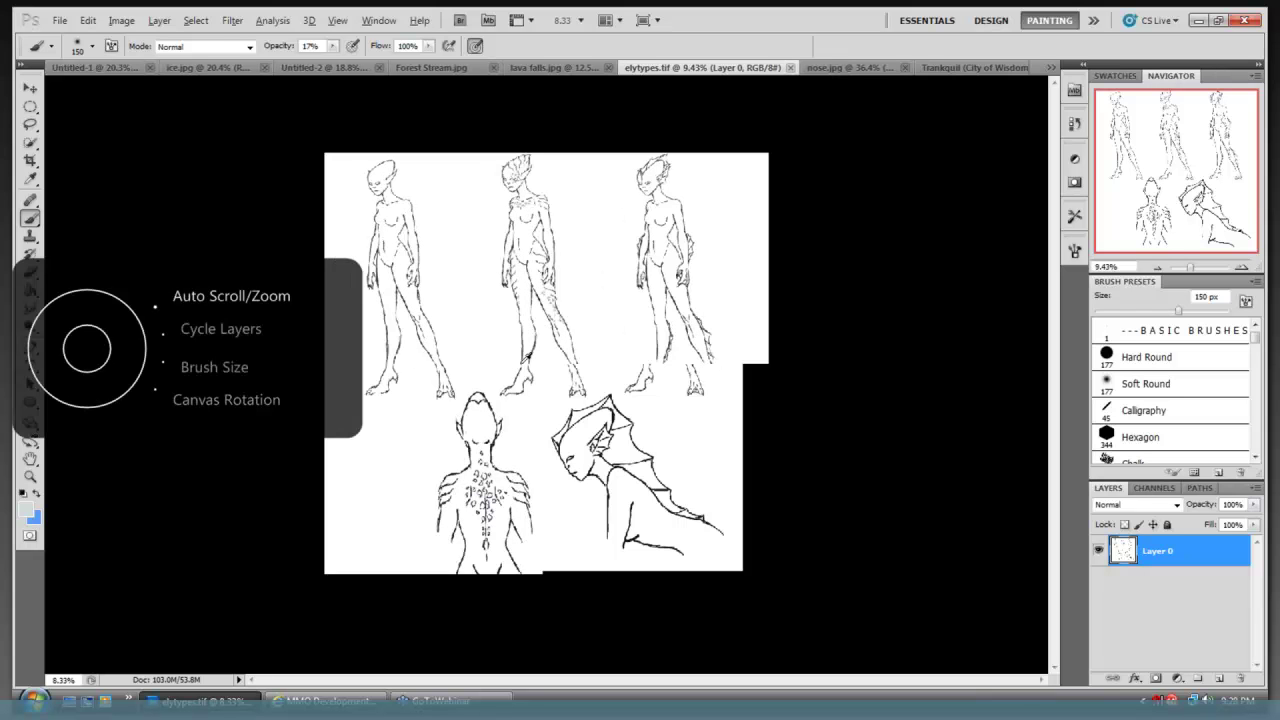
pyautogui.scroll(3, 531, 346)
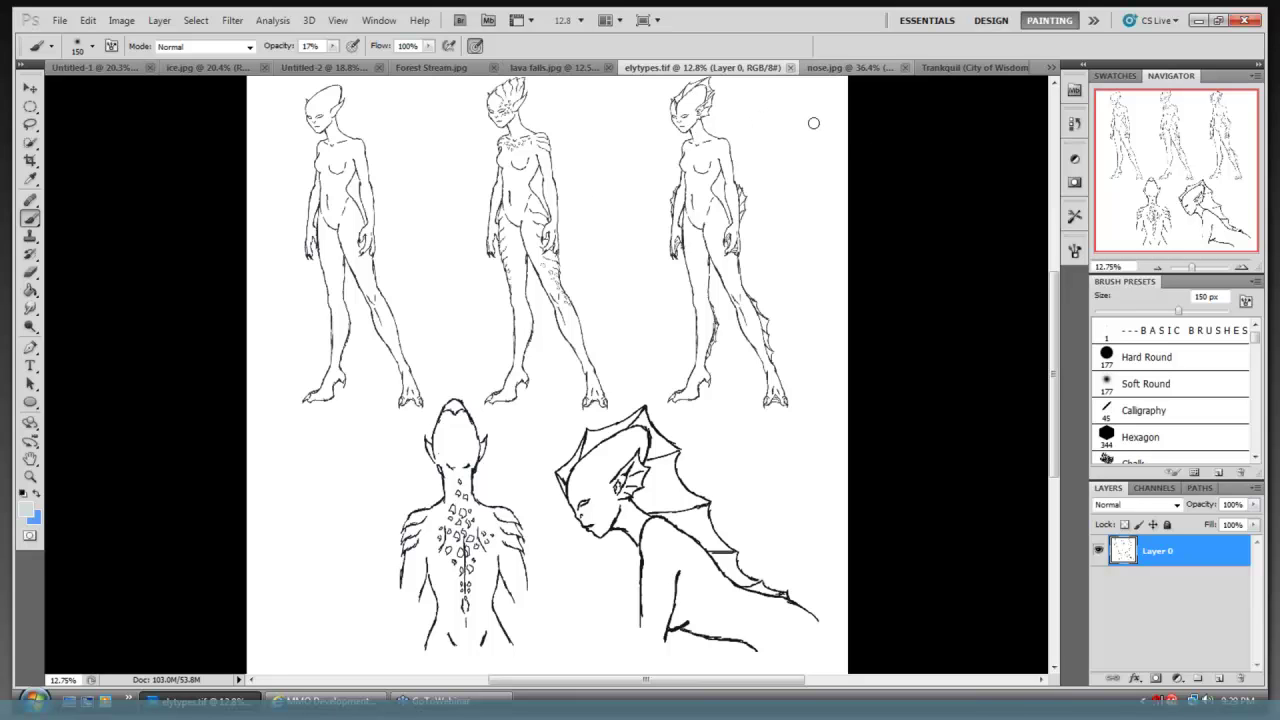
pyautogui.click(842, 68)
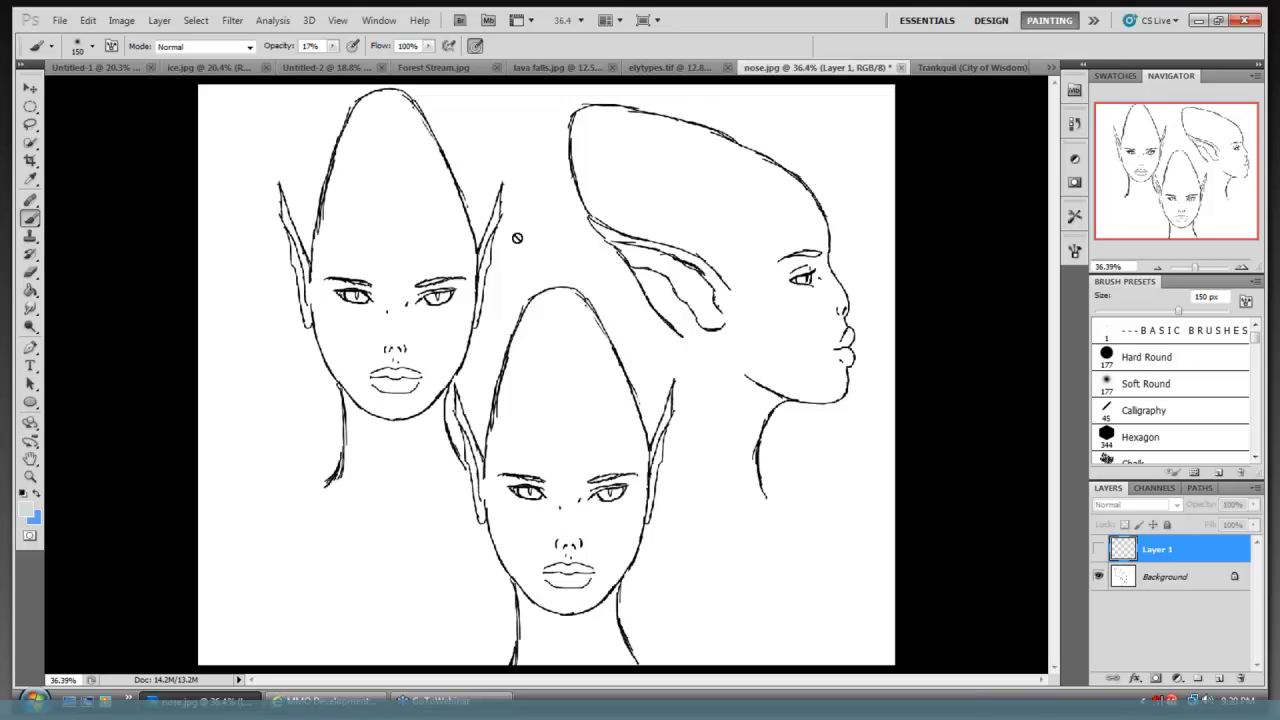
# - Make Layer 1 visible again so the nose strokes show
pyautogui.click(1100, 556)
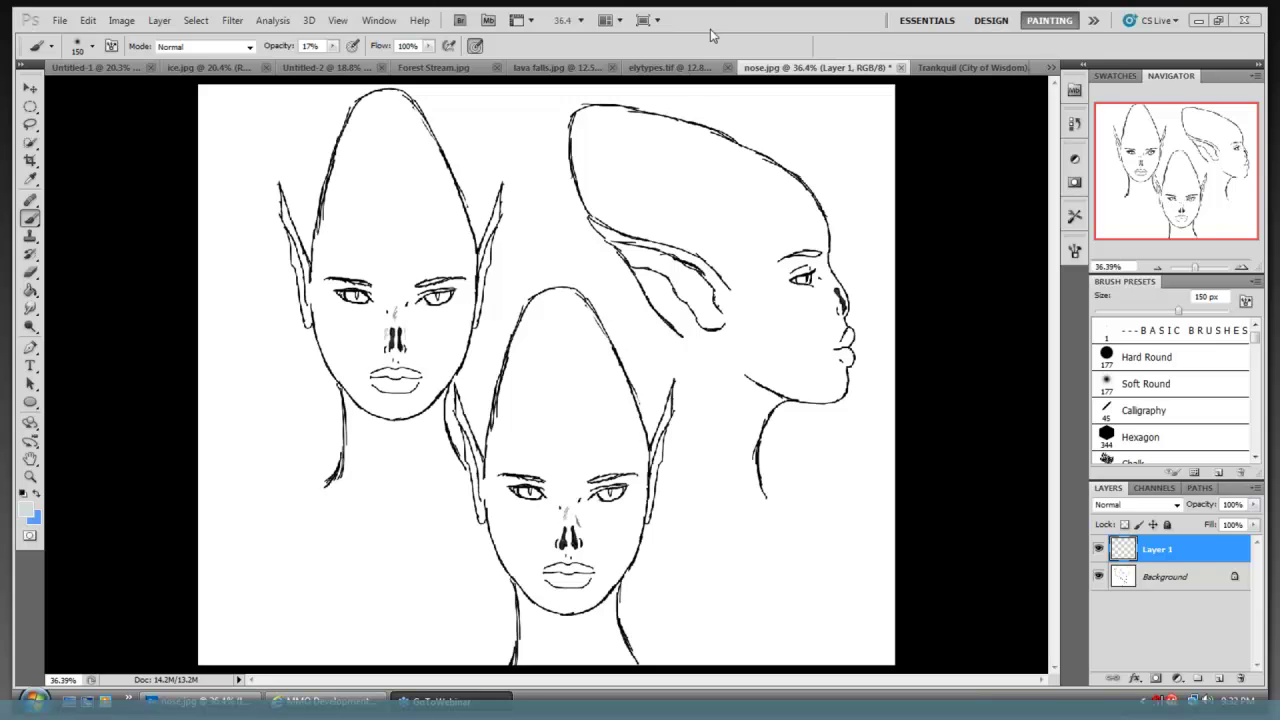
# - Bring the elytypes.tif document to the front
pyautogui.click(679, 69)
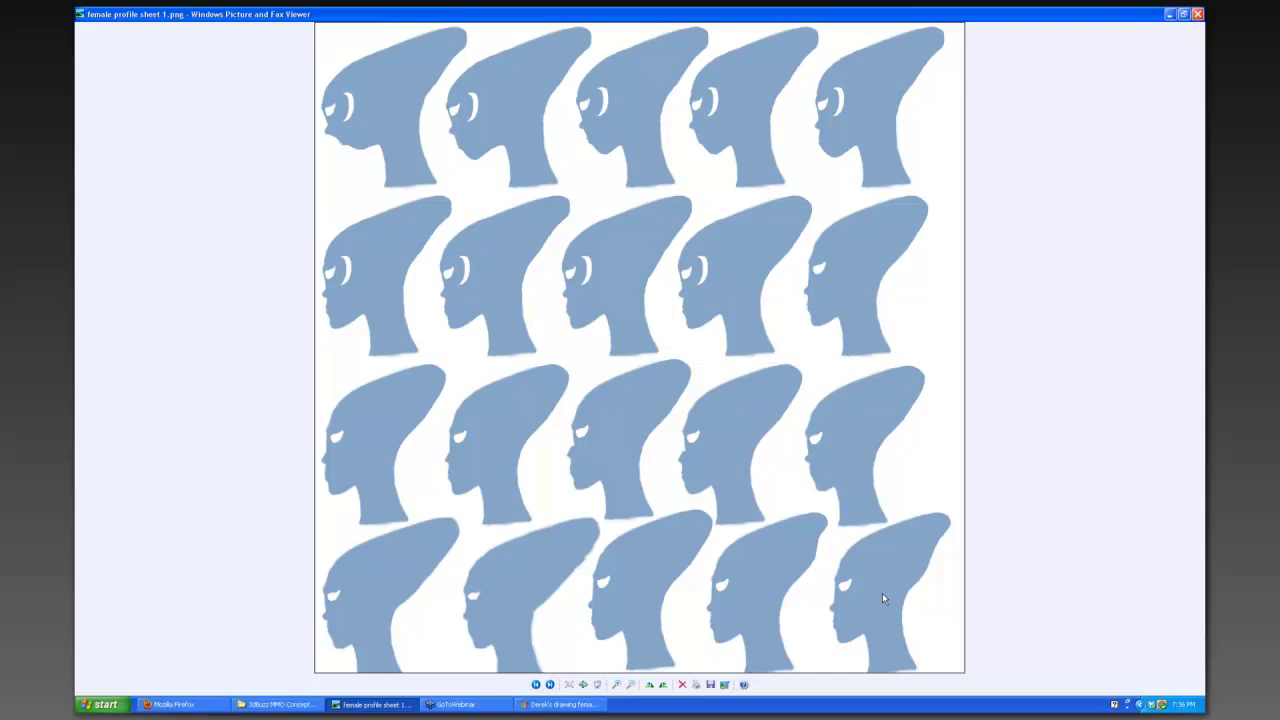
# - Advance two images through the female profile reference sheets
pyautogui.click(549, 685)
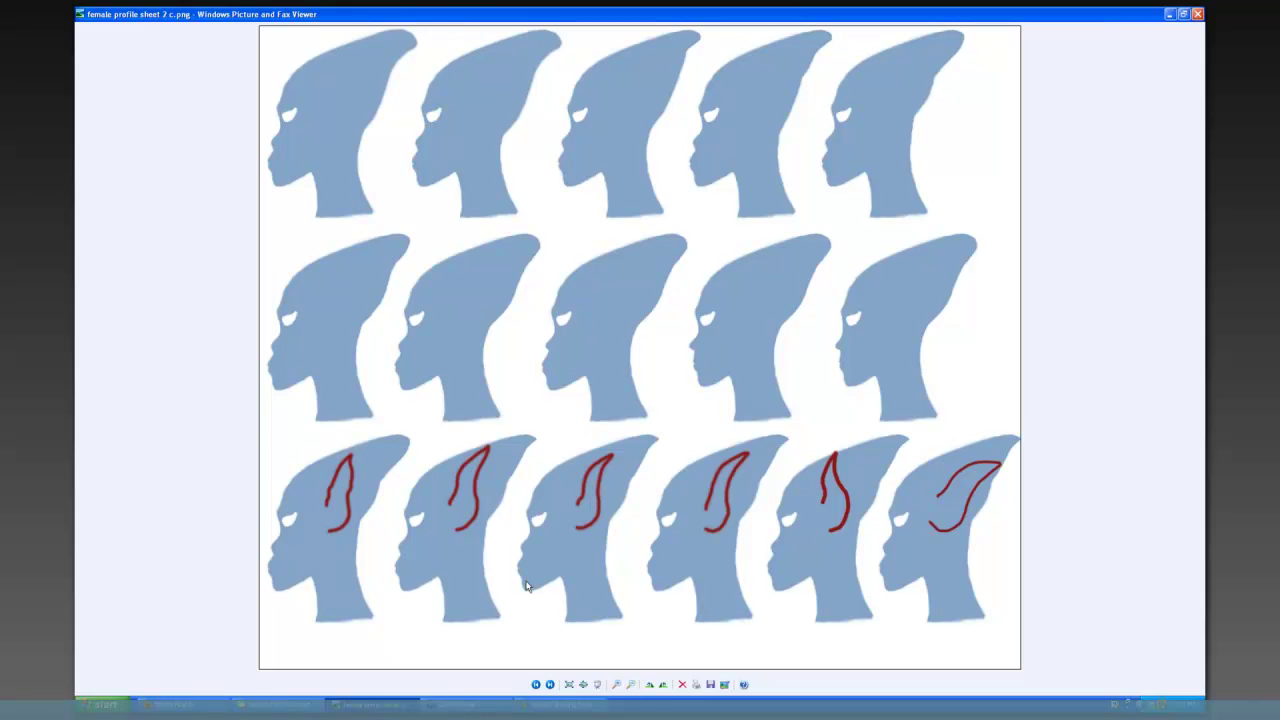
pyautogui.click(549, 685)
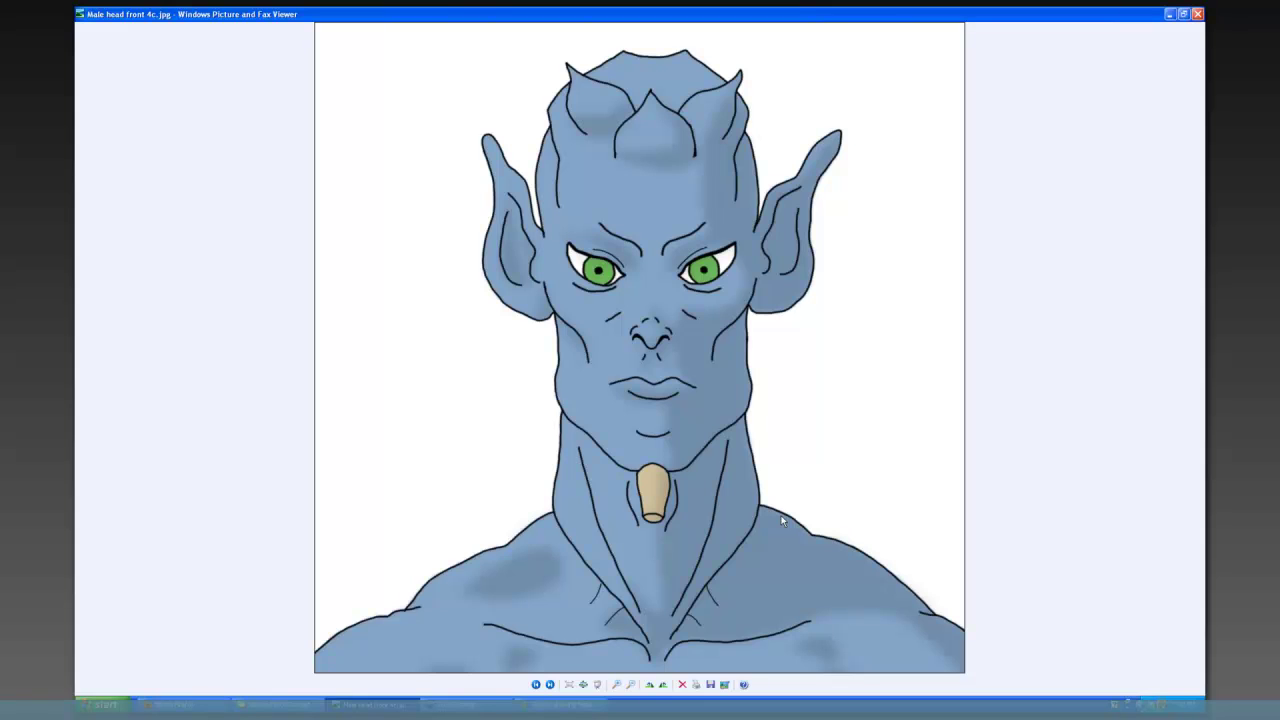
# - Step forward two images to reach Male head front Sheet 1c.jpg
pyautogui.click(550, 685)
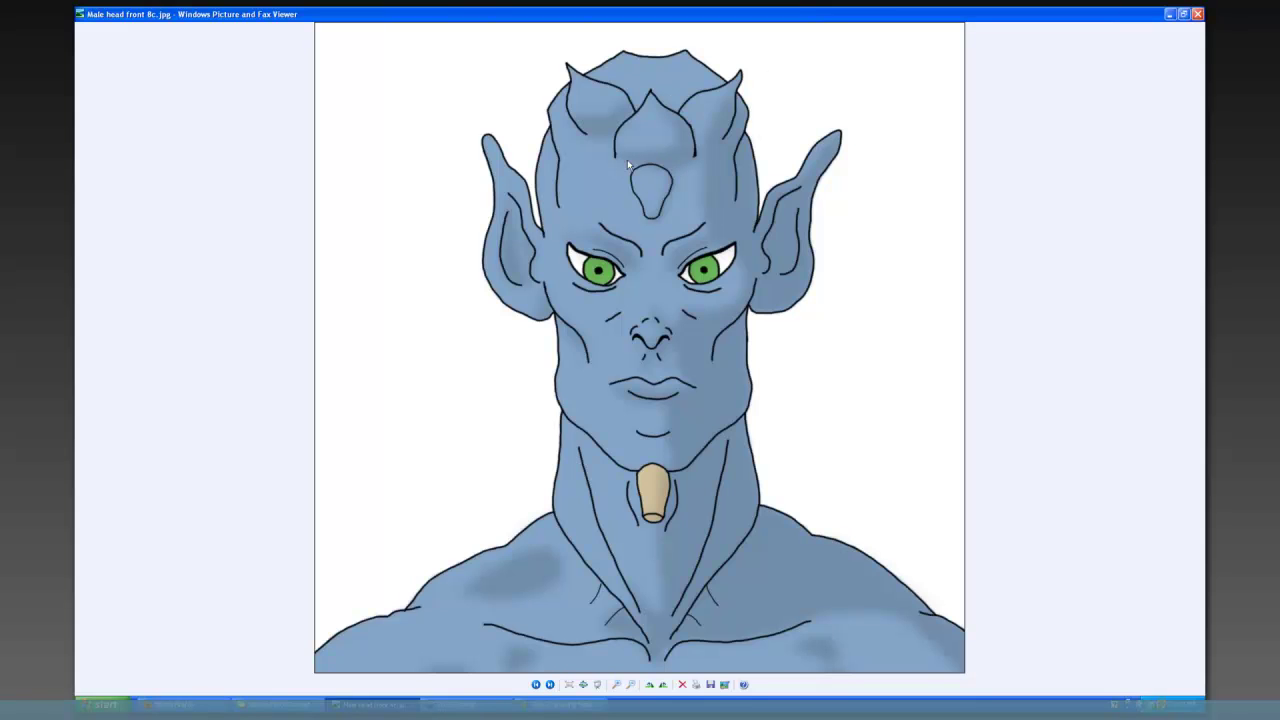
pyautogui.click(550, 685)
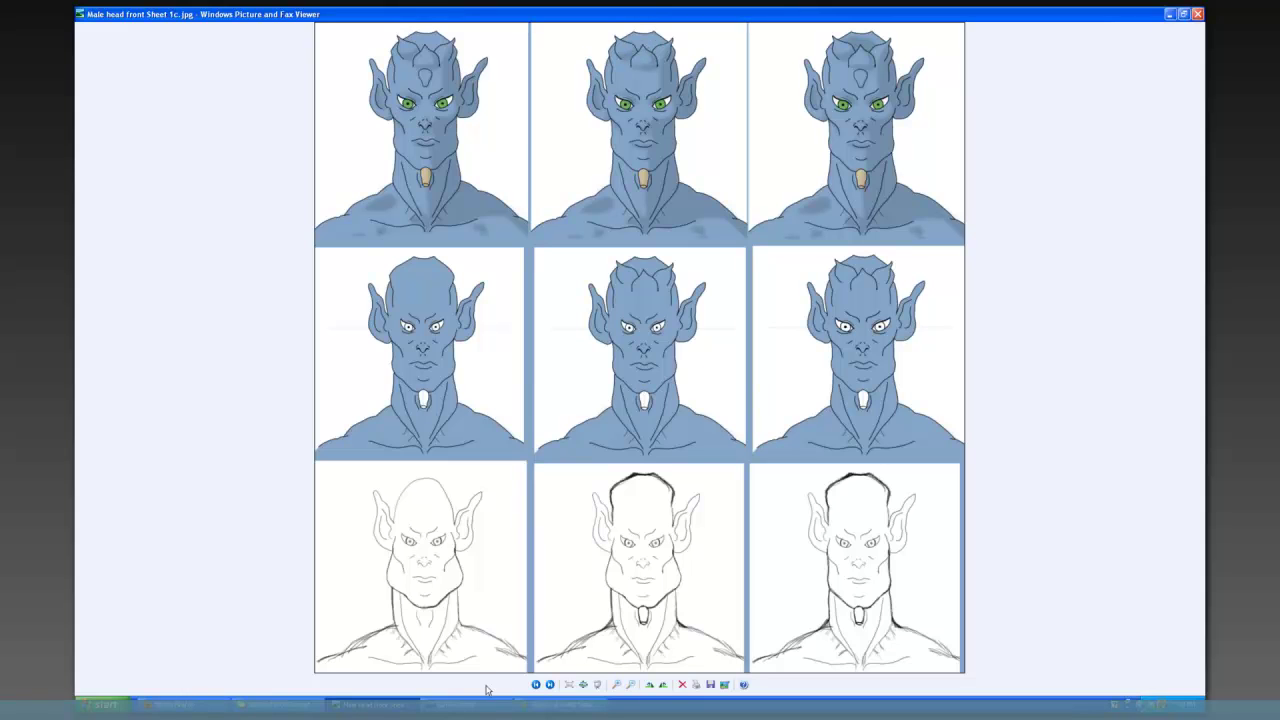
# - Advance to the male profile silhouette sheet, then to the coloured Male Profile 1c.jpg
pyautogui.click(549, 686)
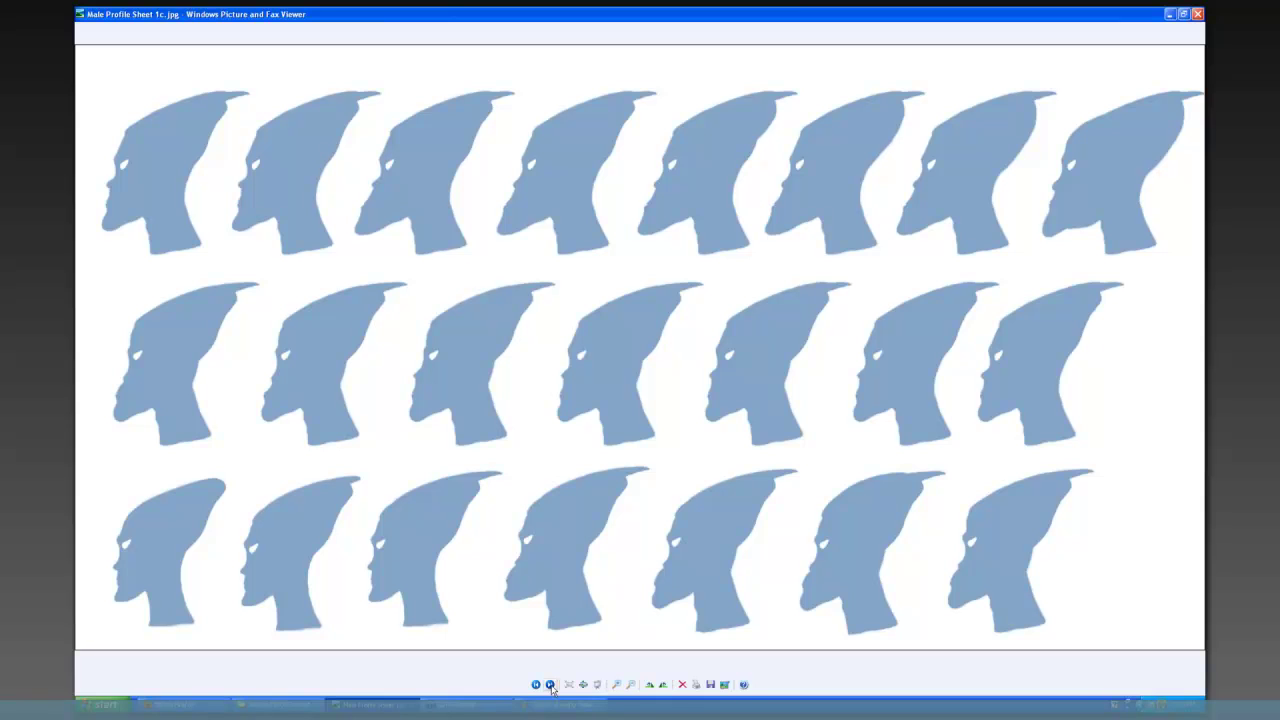
pyautogui.click(550, 685)
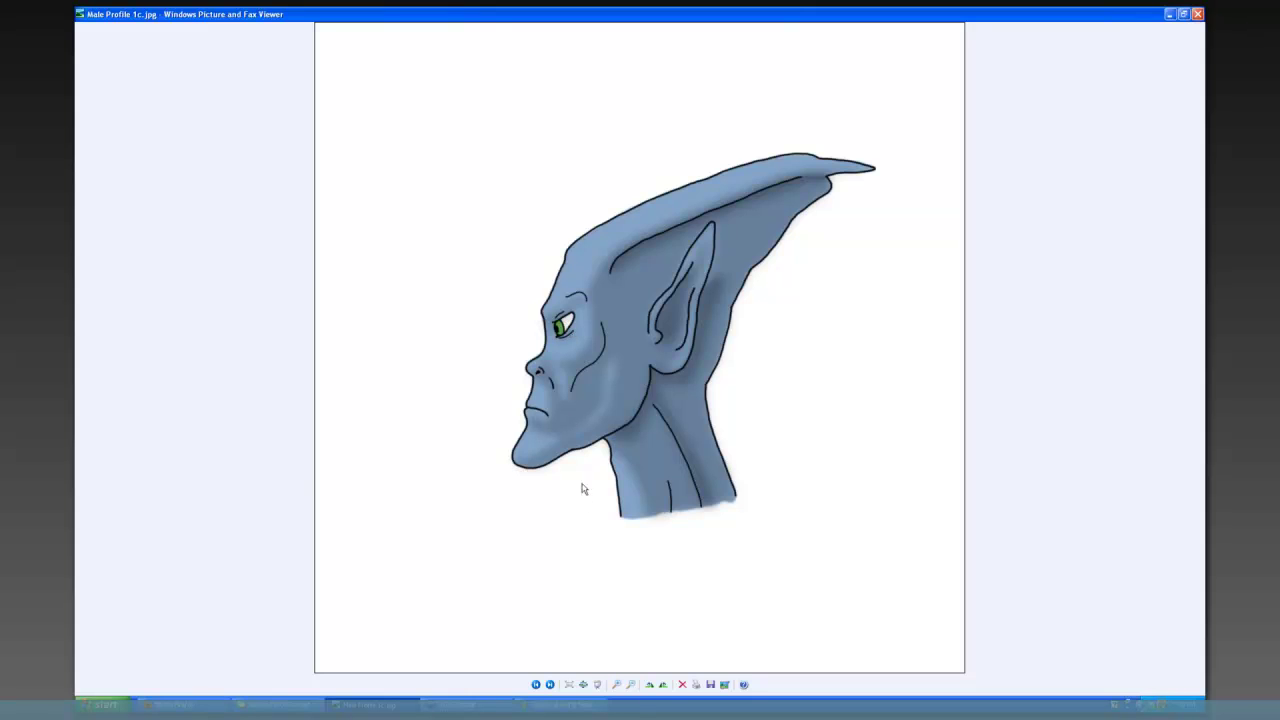
# - Compare the female and male profile drawings, then move on to Top of head shape 3.jpg
pyautogui.click(550, 685)
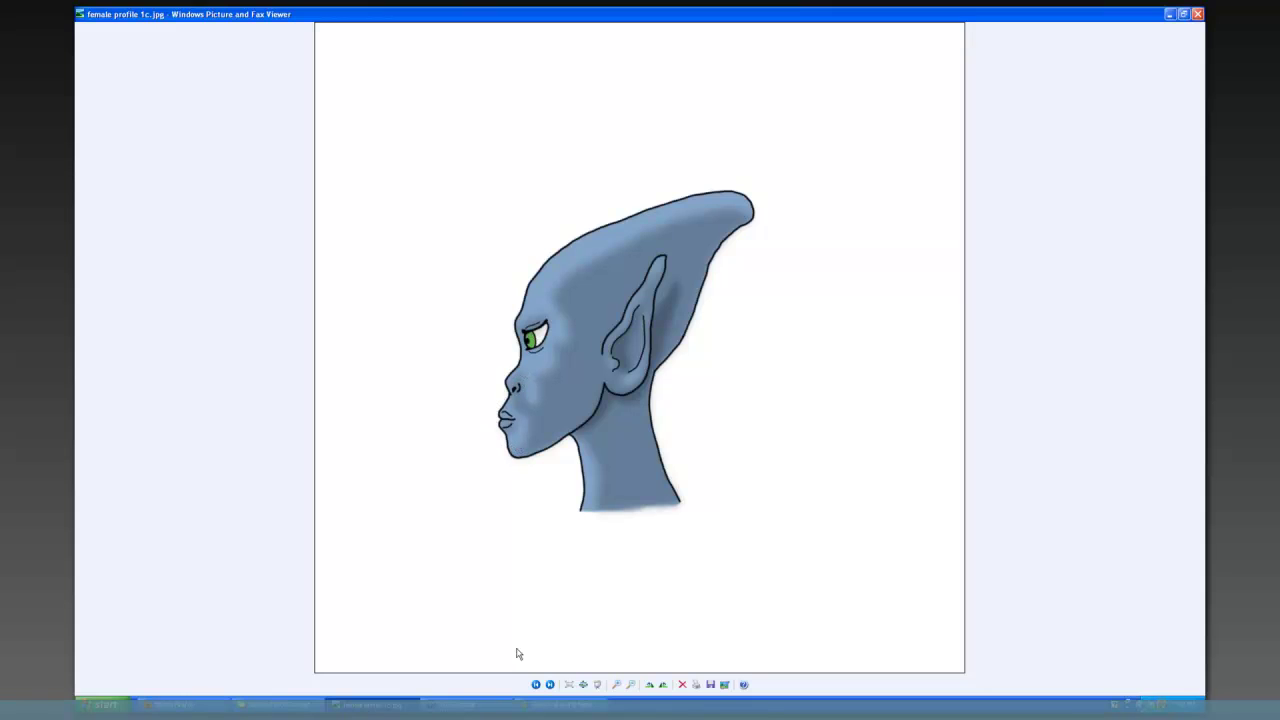
pyautogui.click(536, 686)
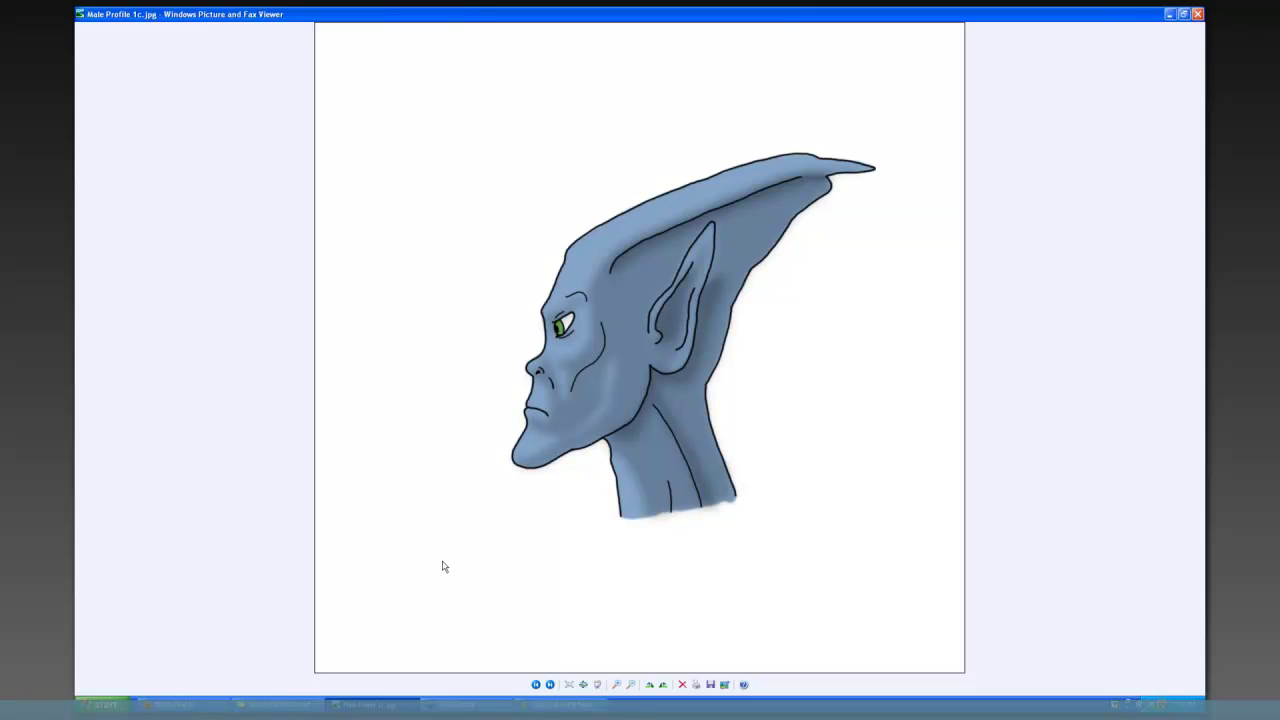
pyautogui.click(550, 685)
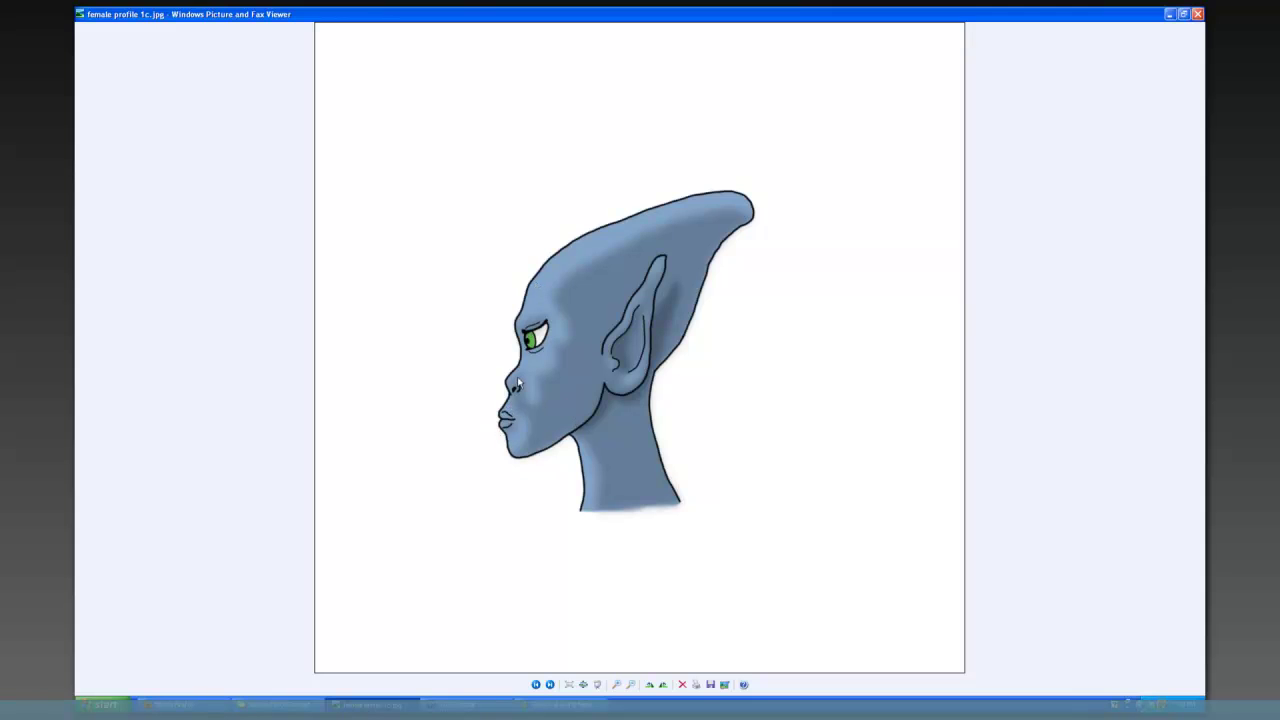
pyautogui.click(550, 686)
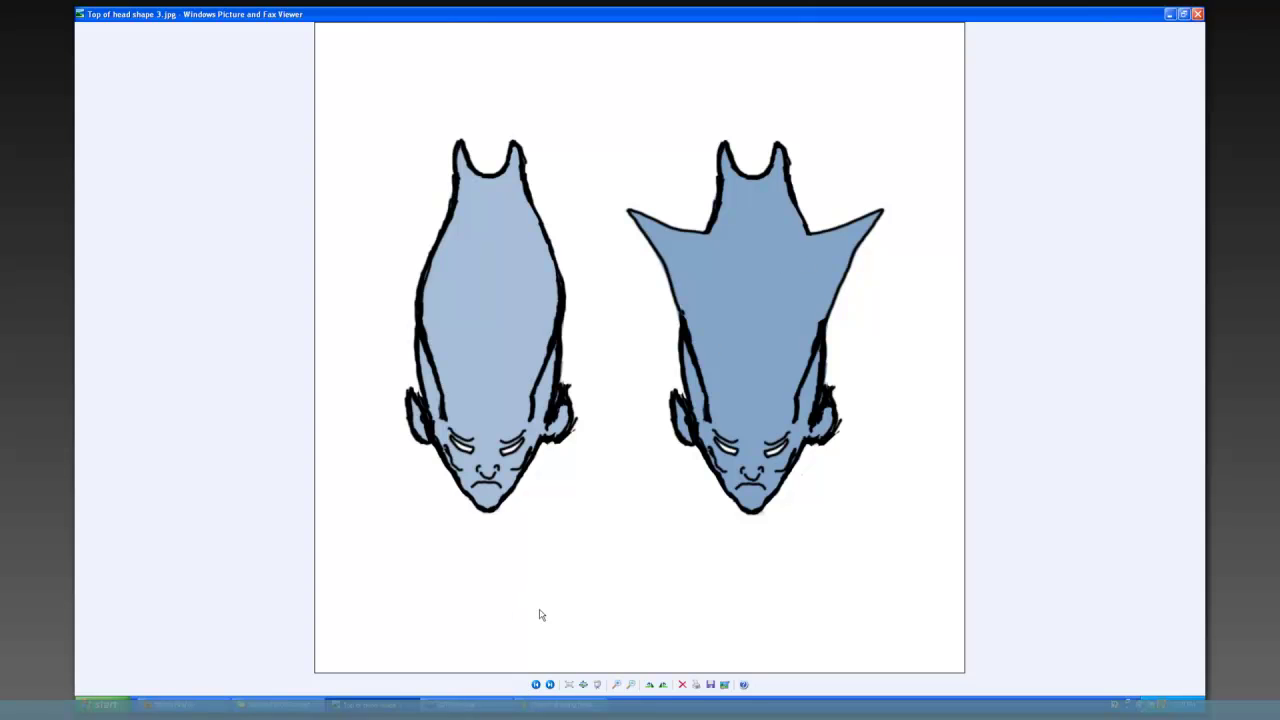
# - Step back two images to Male Profile 1c.jpg
pyautogui.click(536, 685)
pyautogui.click(536, 685)
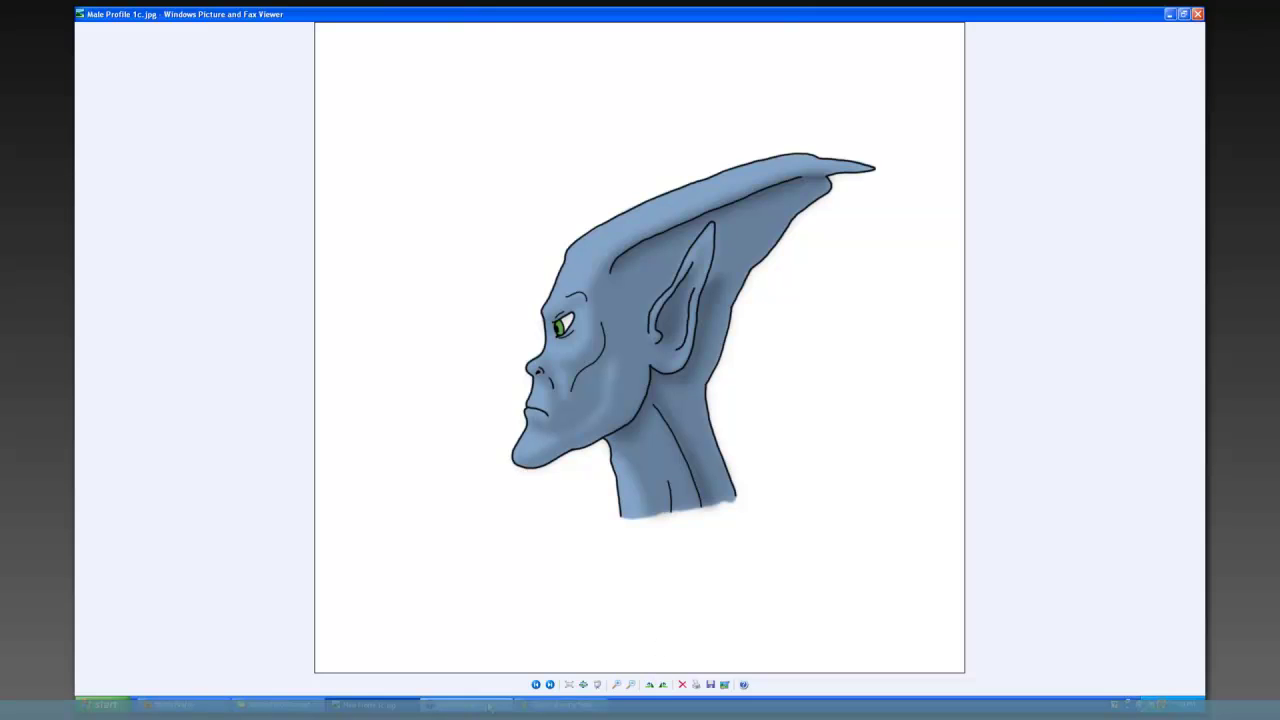
# - Step back past the male profile and front-view sheets to Male head front 8c.jpg
pyautogui.click(536, 685)
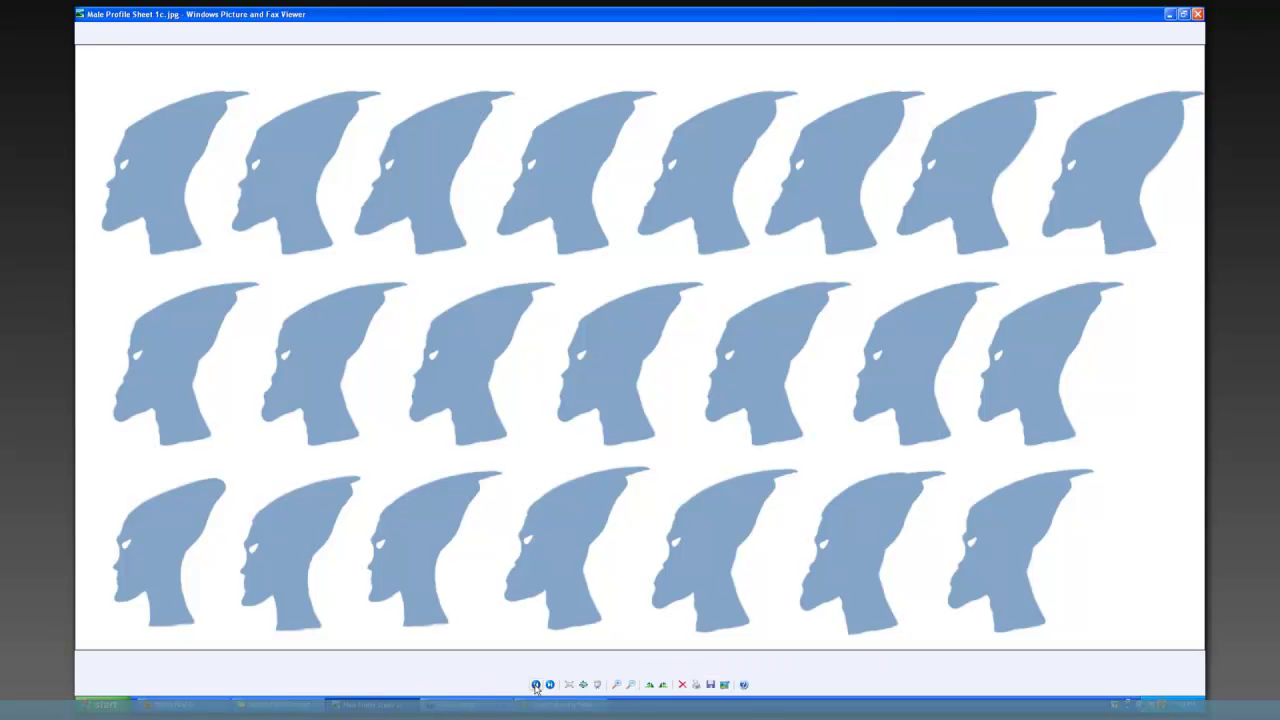
pyautogui.click(536, 685)
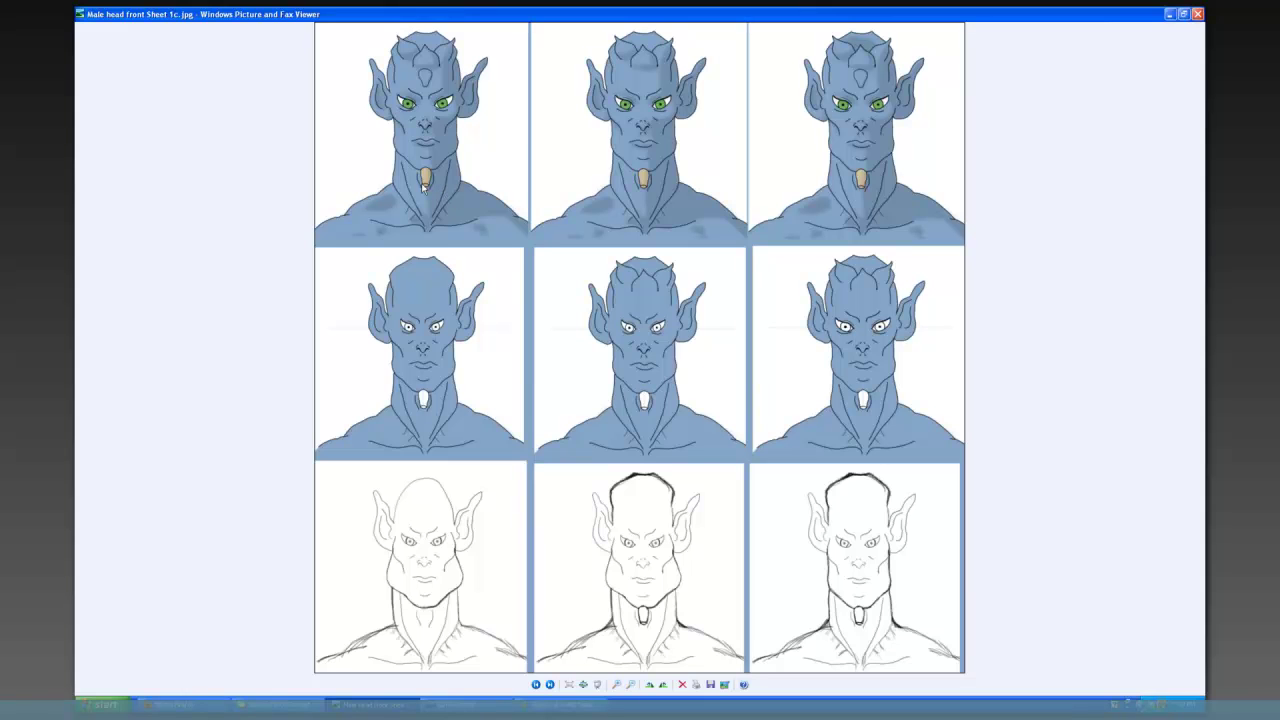
pyautogui.click(536, 684)
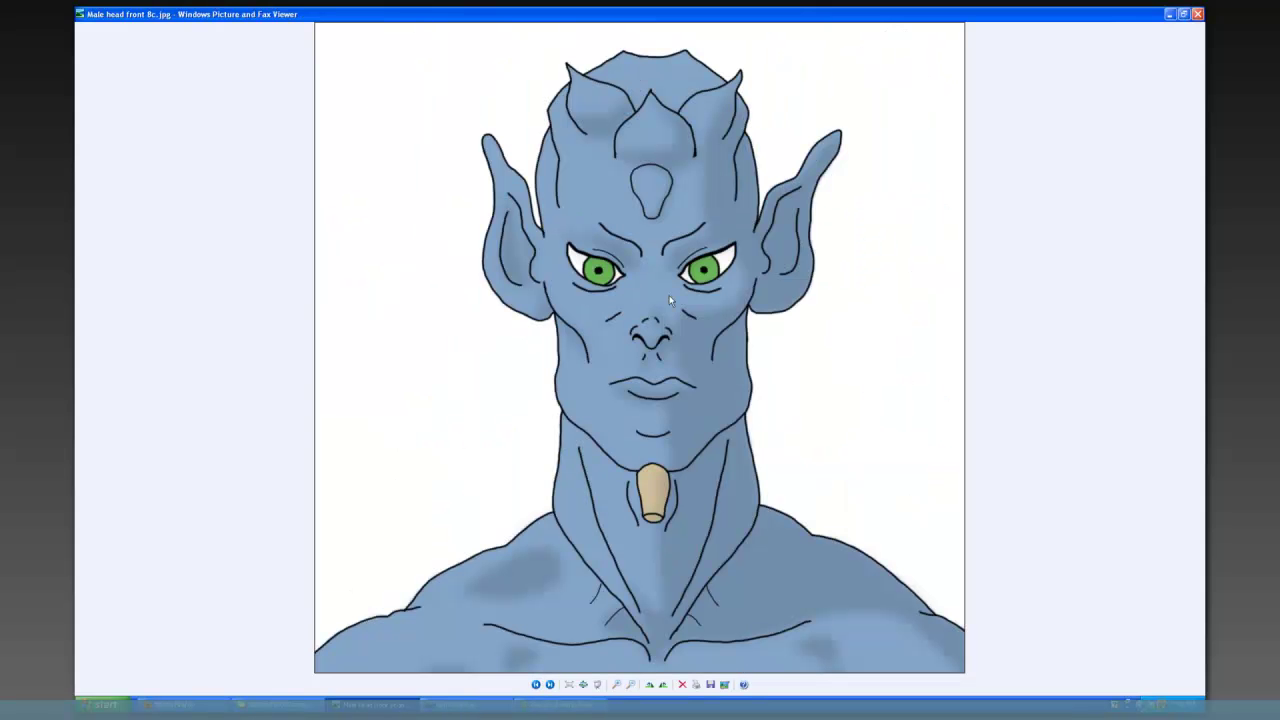
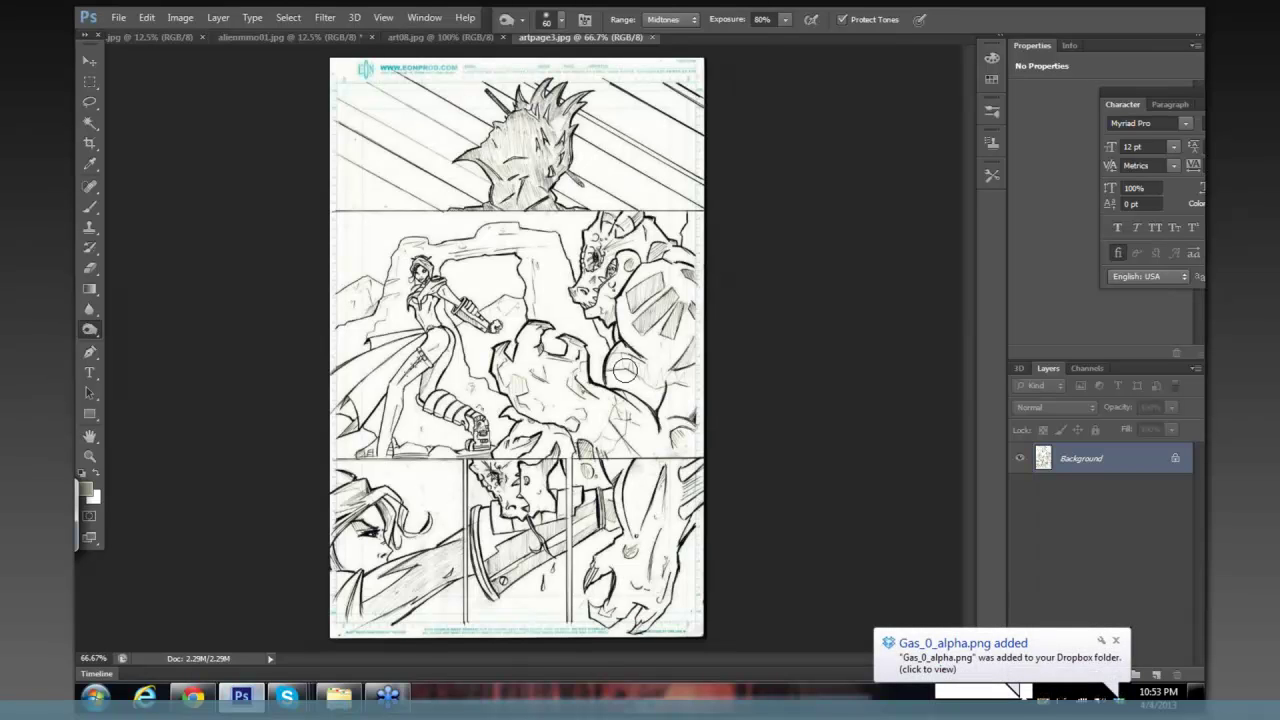
# - Show the art08 sketch sheet and the blue painting, then the teal alienmmo01 alien warrior painting
pyautogui.click(455, 38)
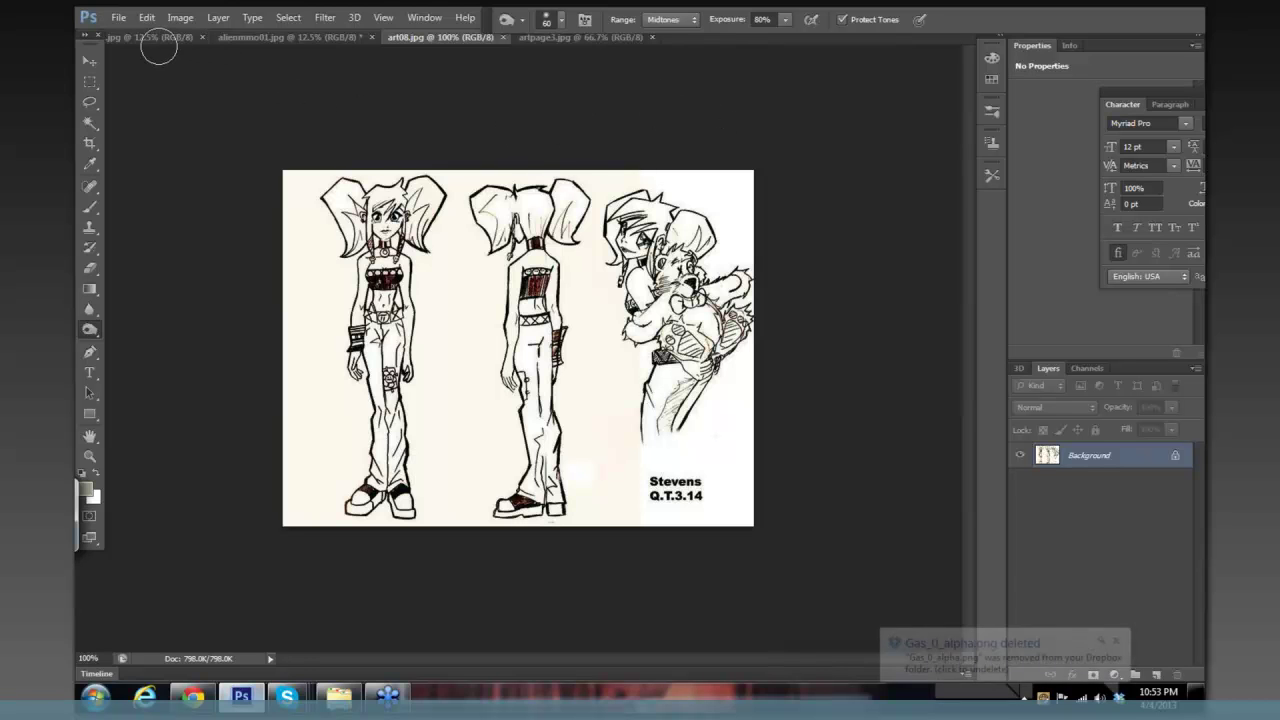
pyautogui.click(150, 38)
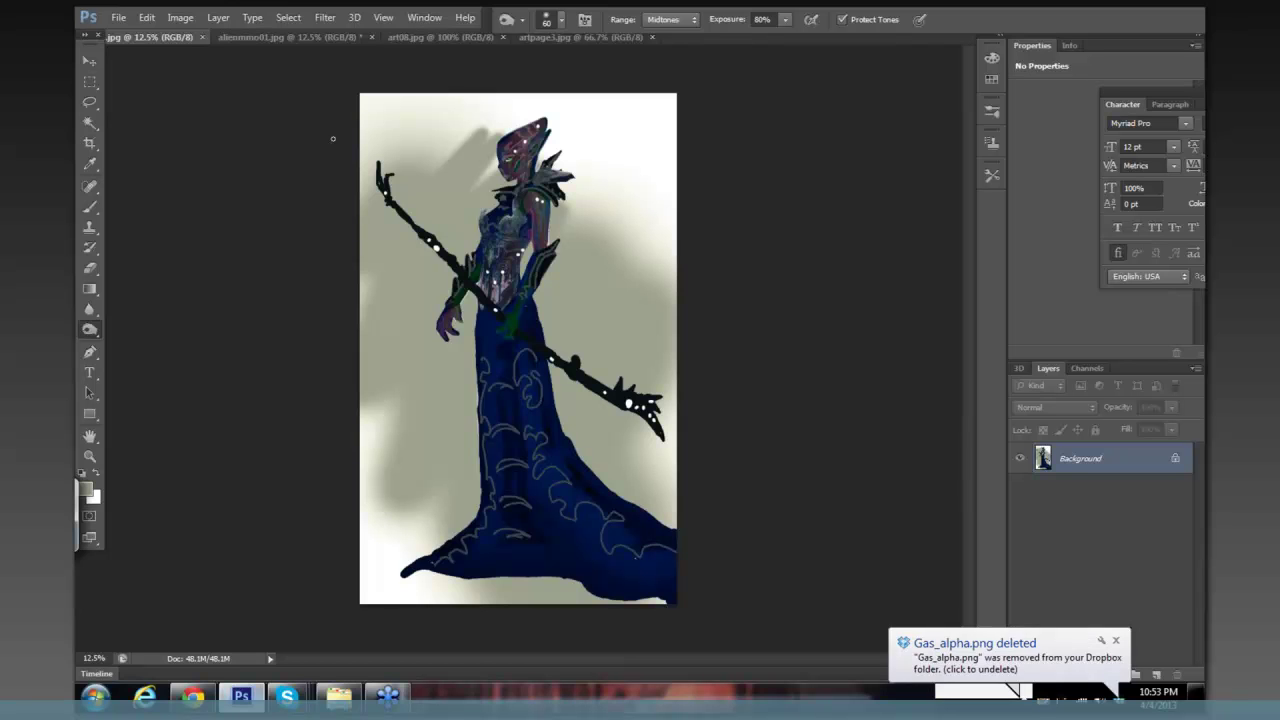
pyautogui.click(294, 40)
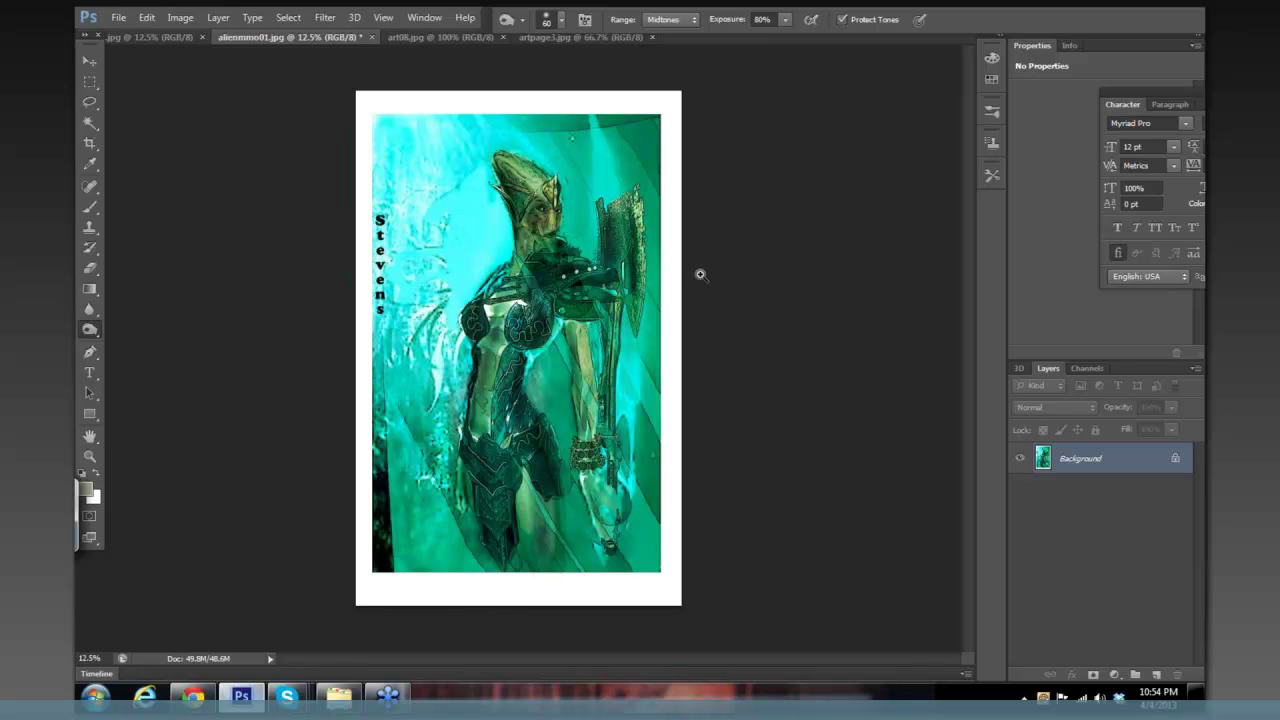
pyautogui.moveTo(717, 280); pyautogui.dragTo(558, 294)
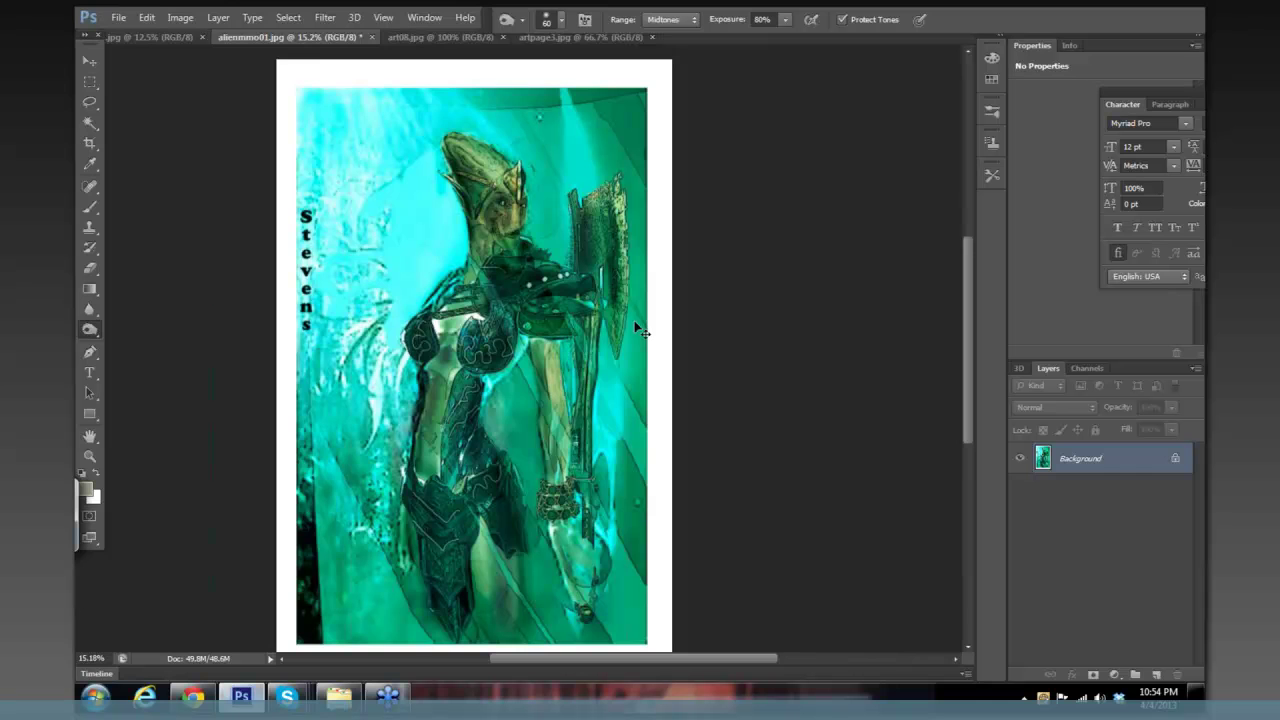
pyautogui.scroll(-2, 640, 330)
pyautogui.scroll(-1, 617, 322)
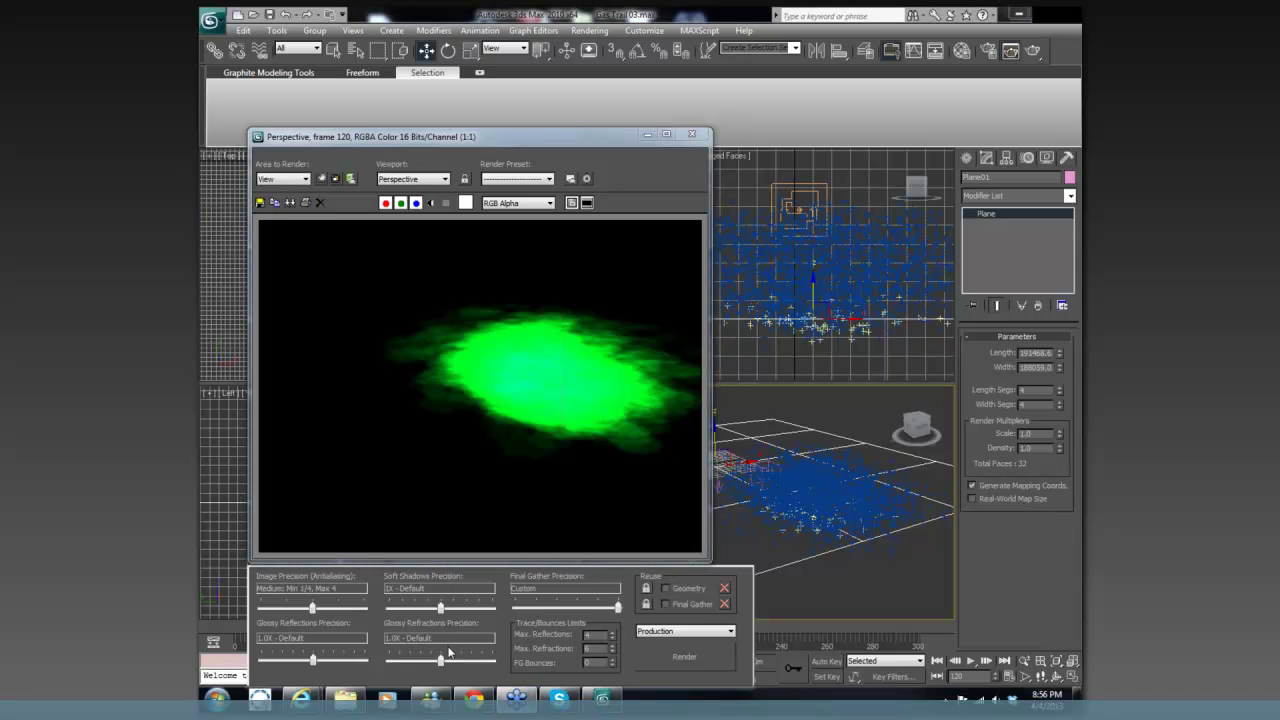
# - Restore the Spell concepts folder and open fireball_alpha.png
pyautogui.moveTo(345, 697)
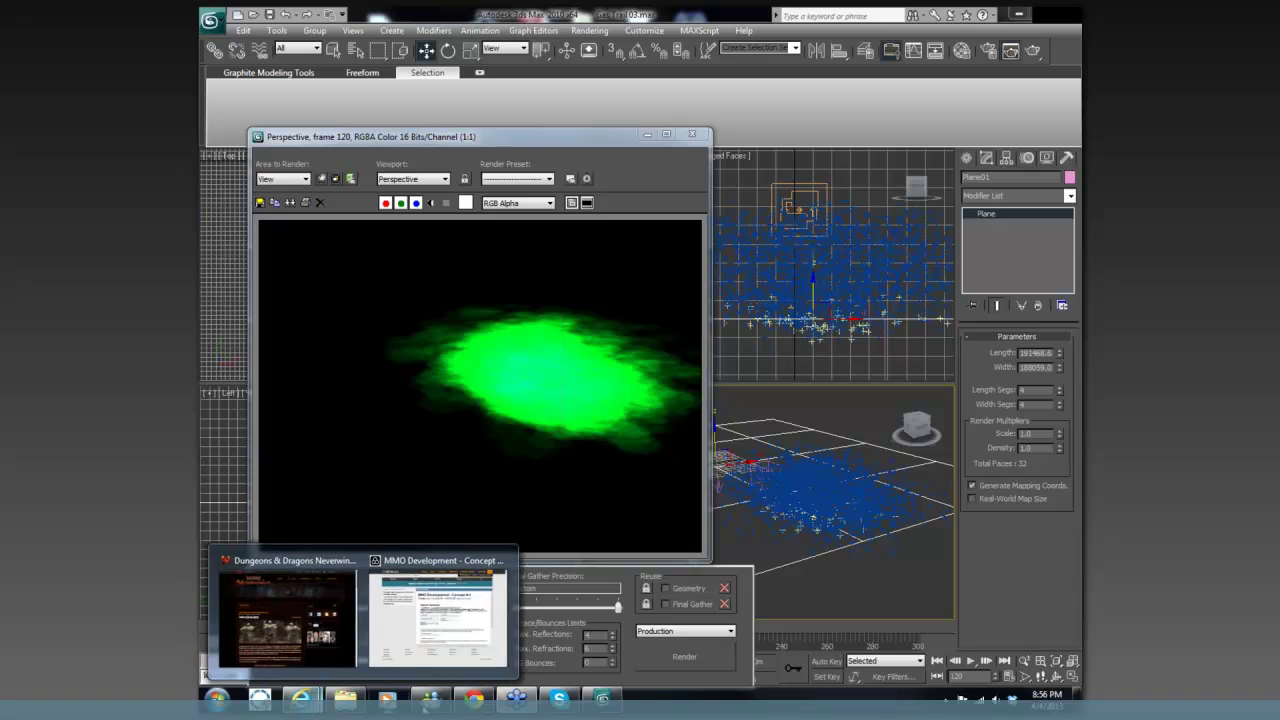
pyautogui.moveTo(602, 697)
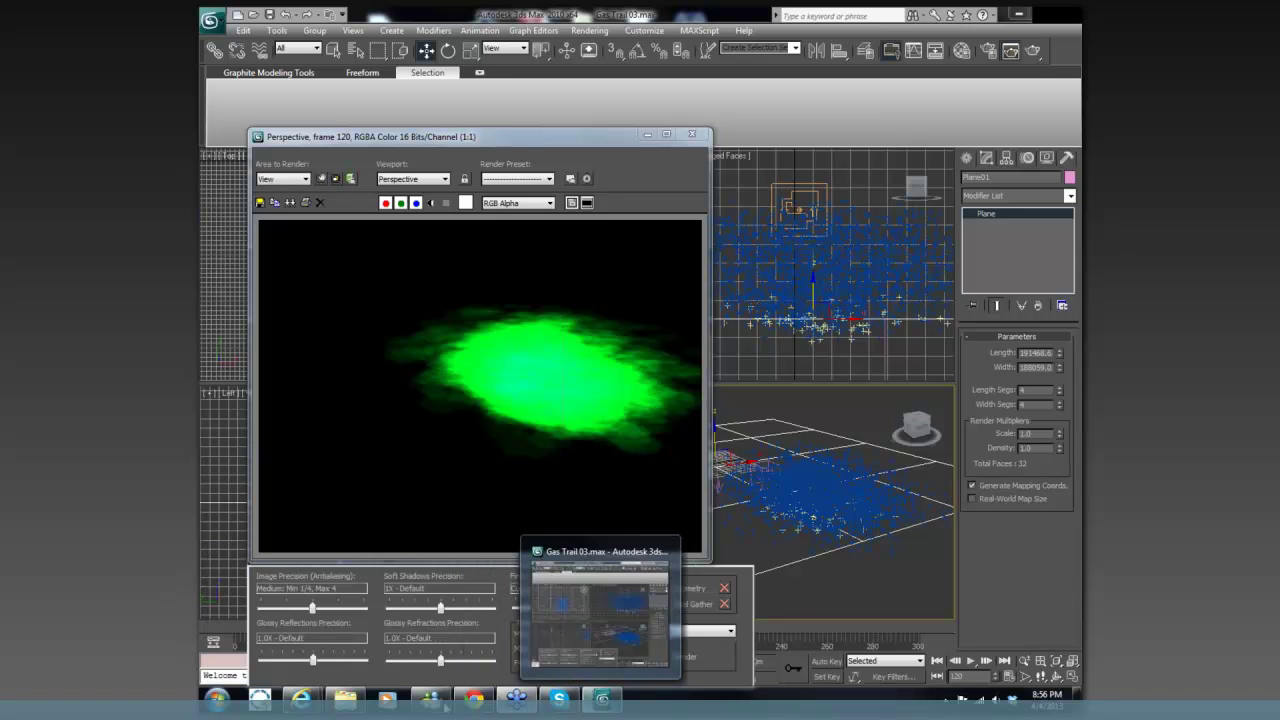
pyautogui.click(345, 697)
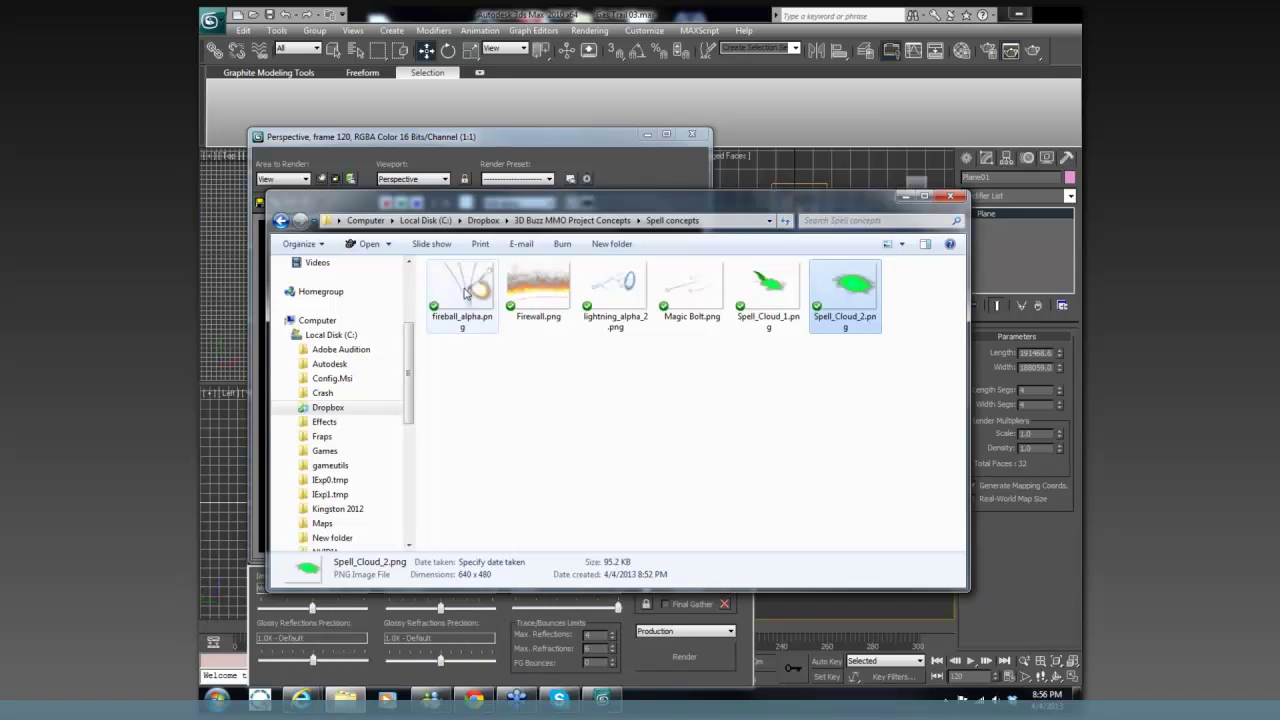
pyautogui.click(465, 291)
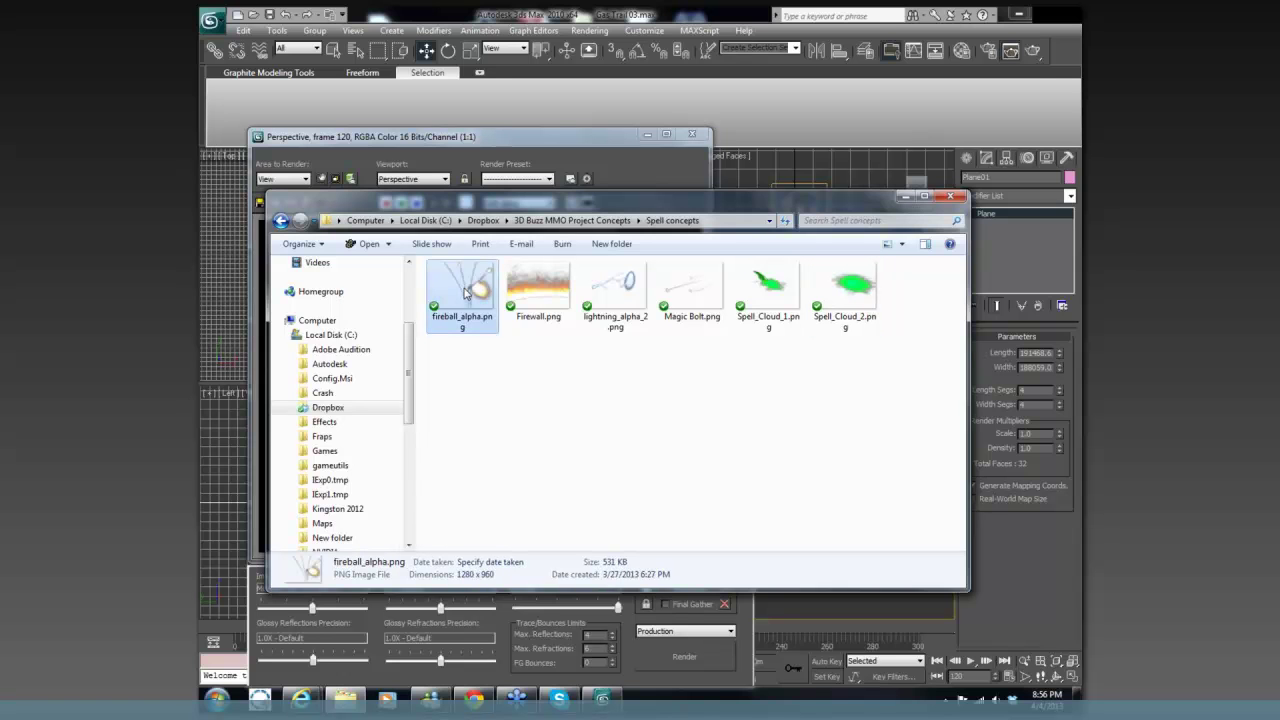
pyautogui.doubleClick(465, 291)
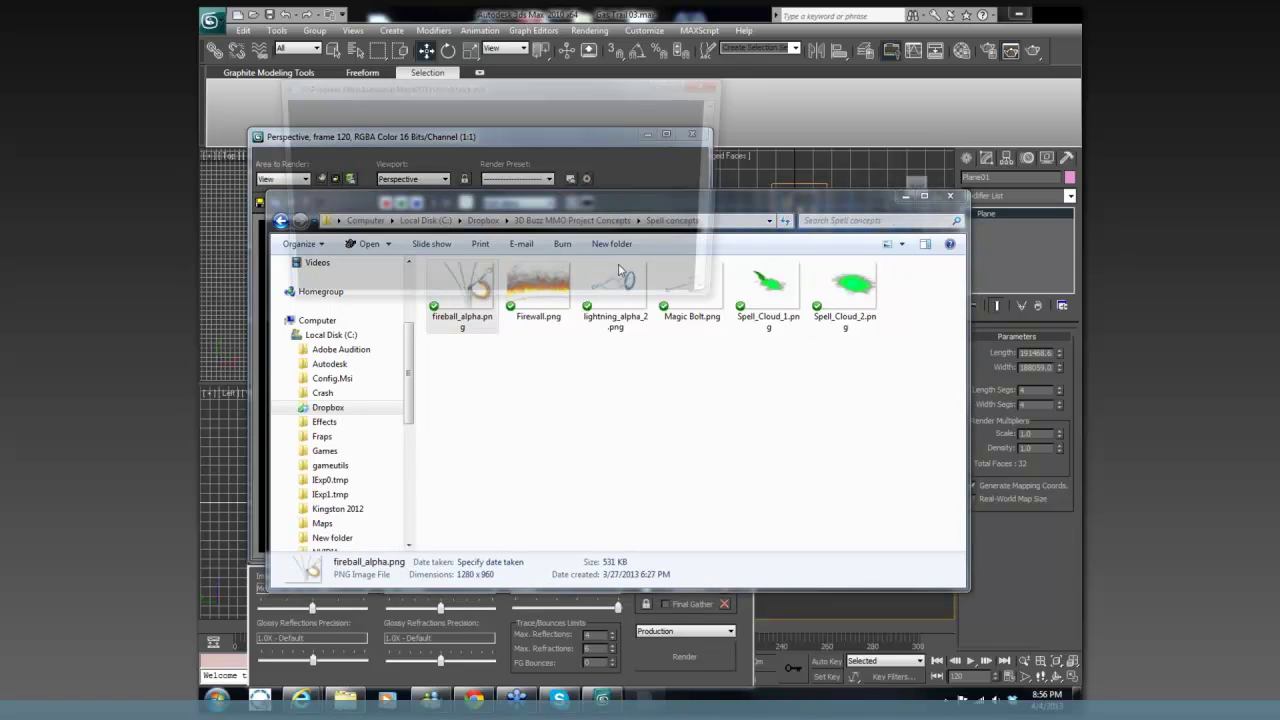
# - Close the fcheck viewer, move to the fire strip image and confirm the name Firewall.png
pyautogui.click(714, 86)
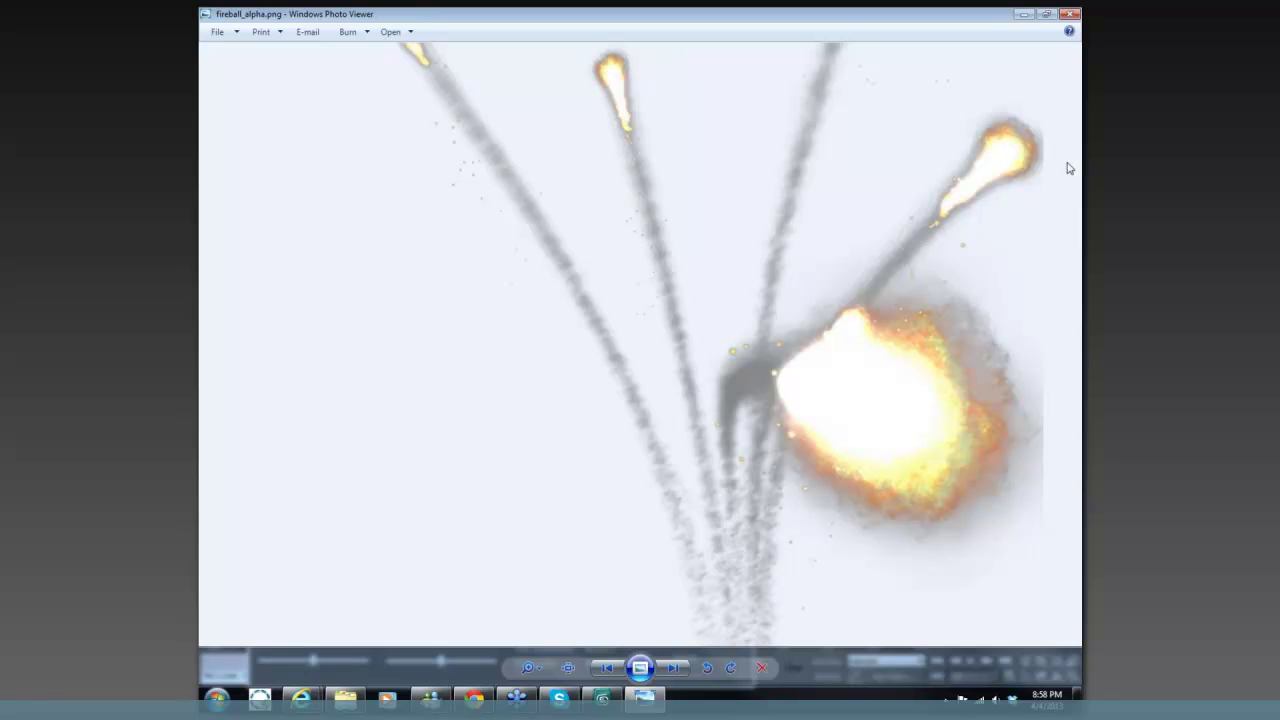
pyautogui.click(677, 673)
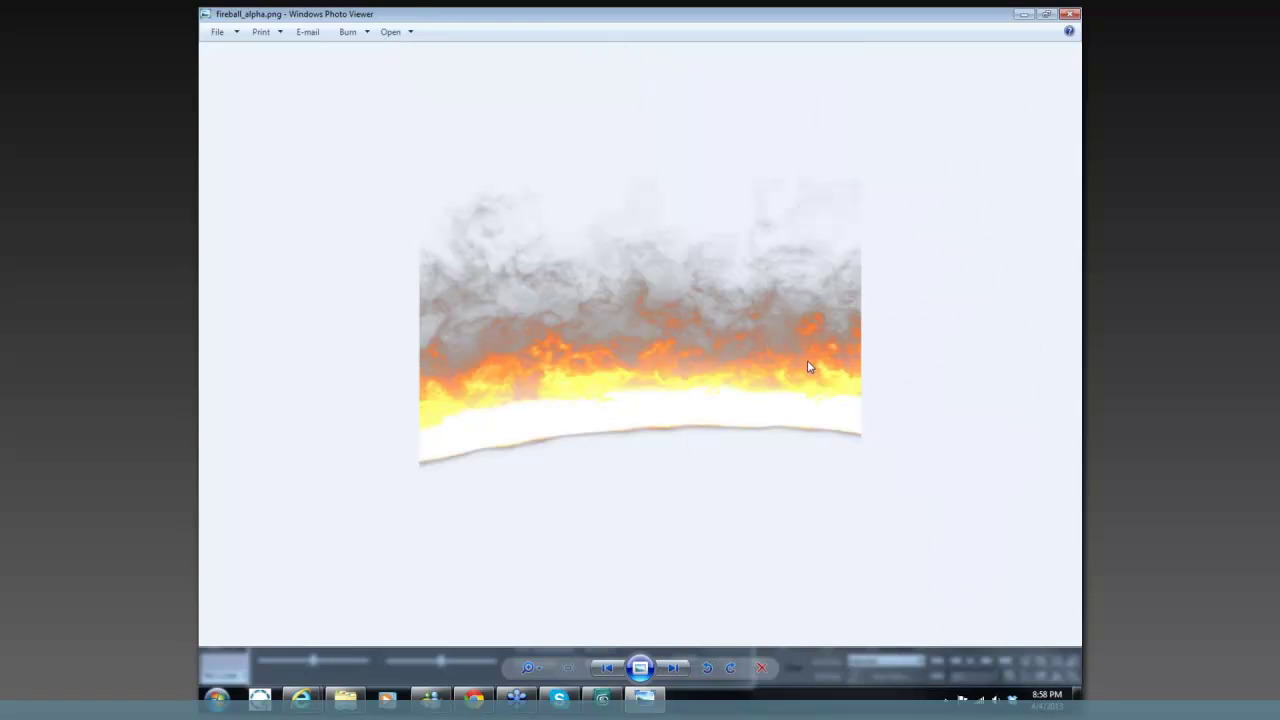
pyautogui.press('Right')
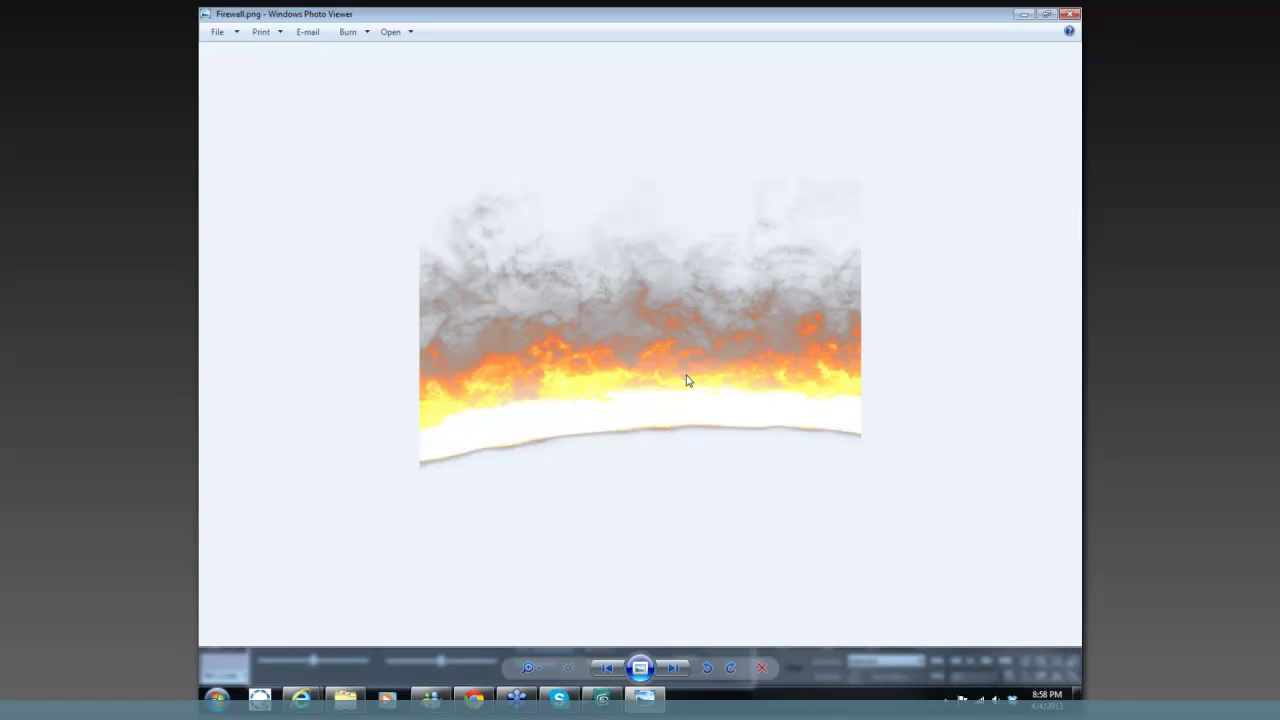
# - Return to the lightning image, rename it lightning_alpha_2.png, then advance to the pink streaks
pyautogui.click(674, 672)
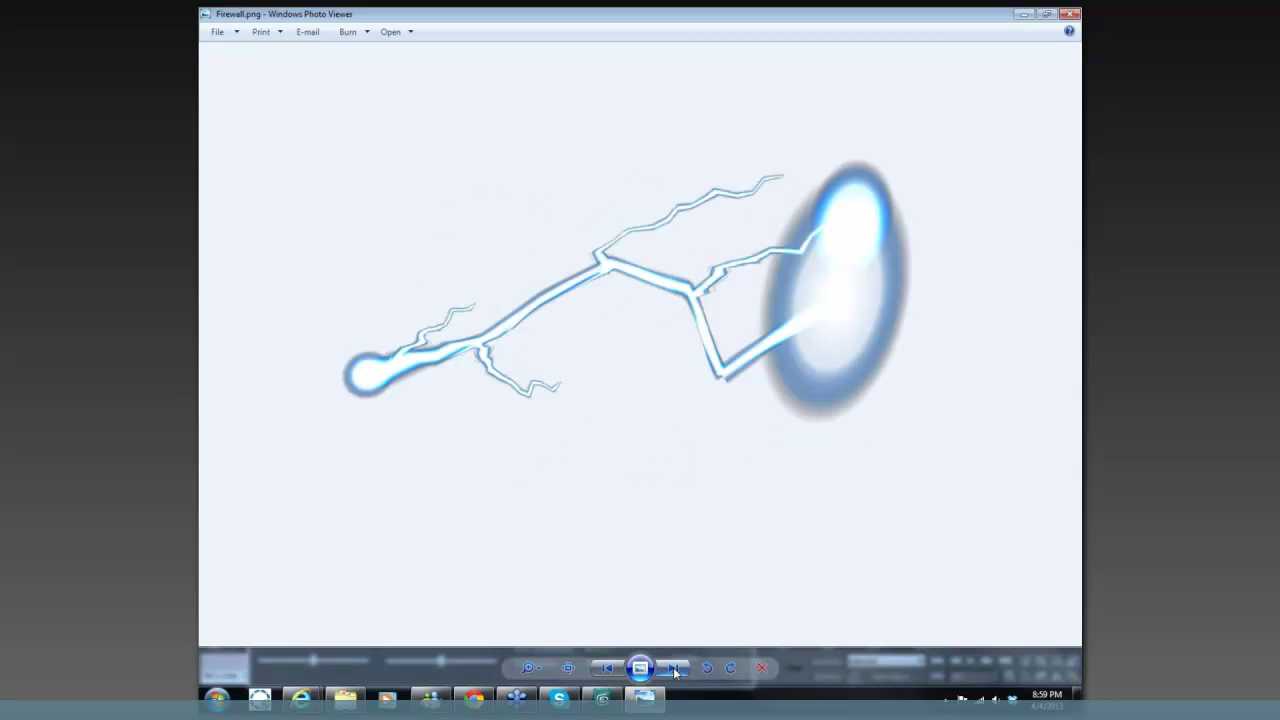
pyautogui.click(674, 672)
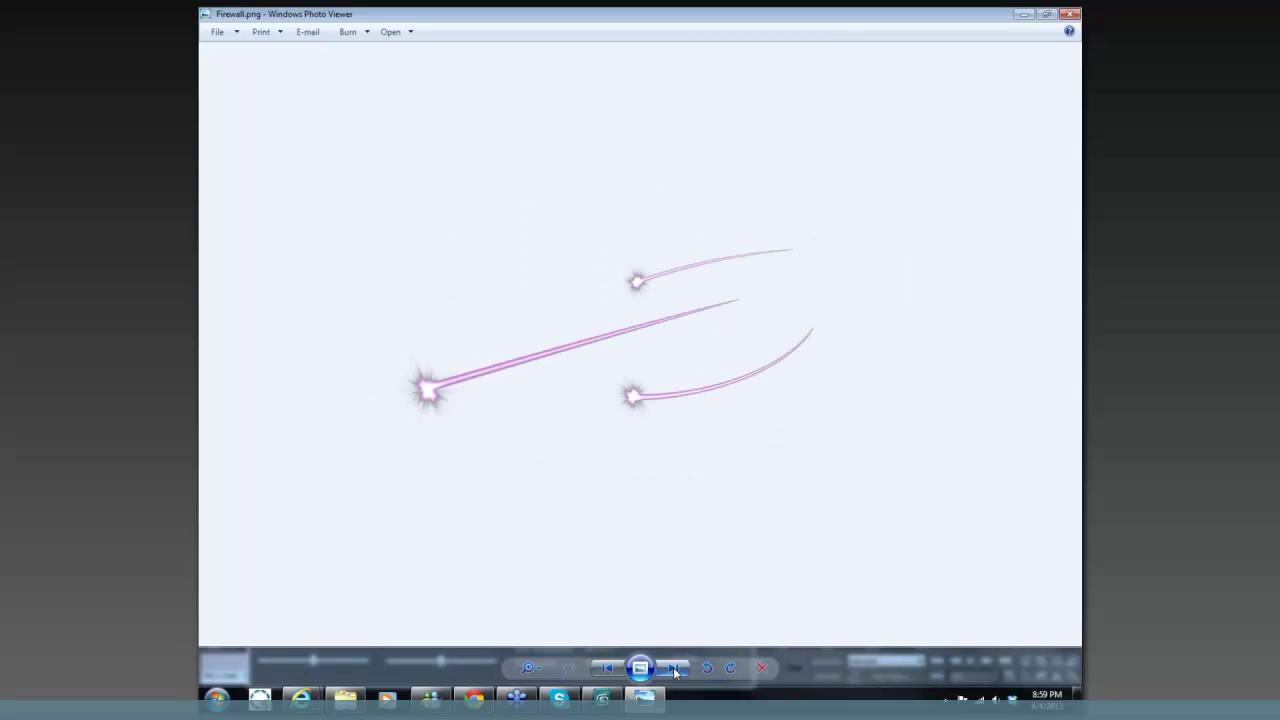
pyautogui.click(608, 668)
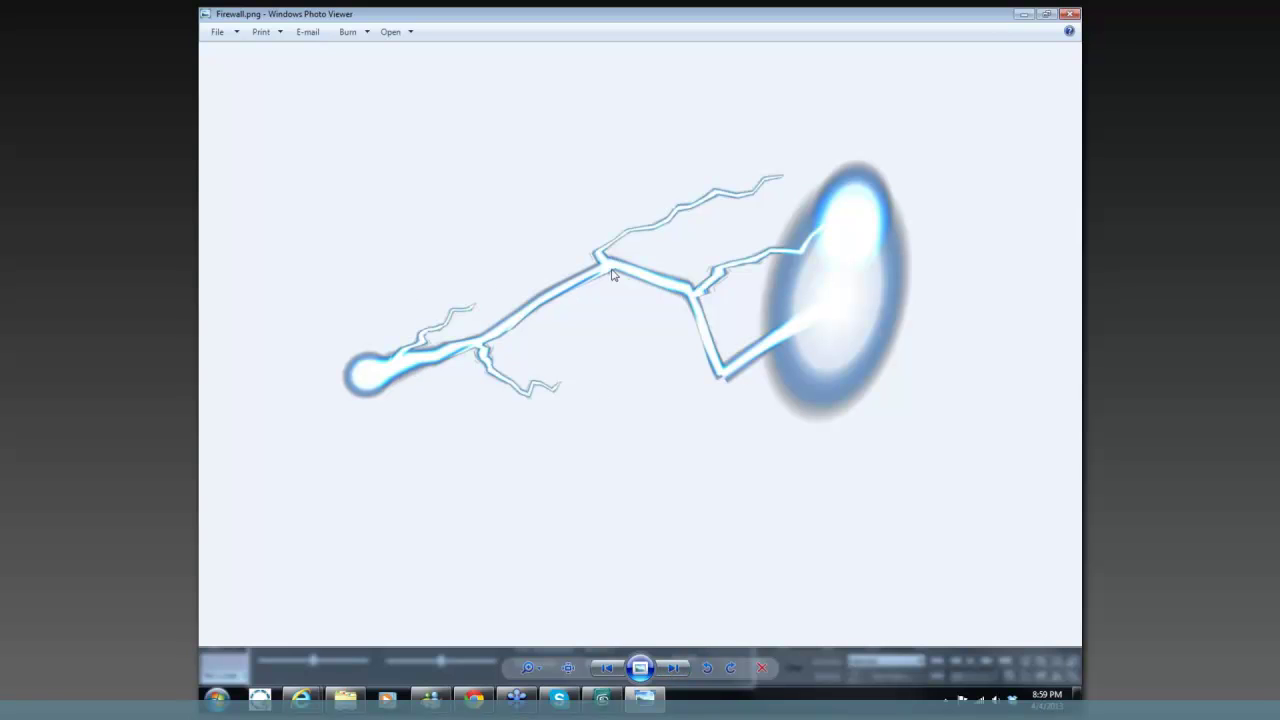
pyautogui.press('Right')
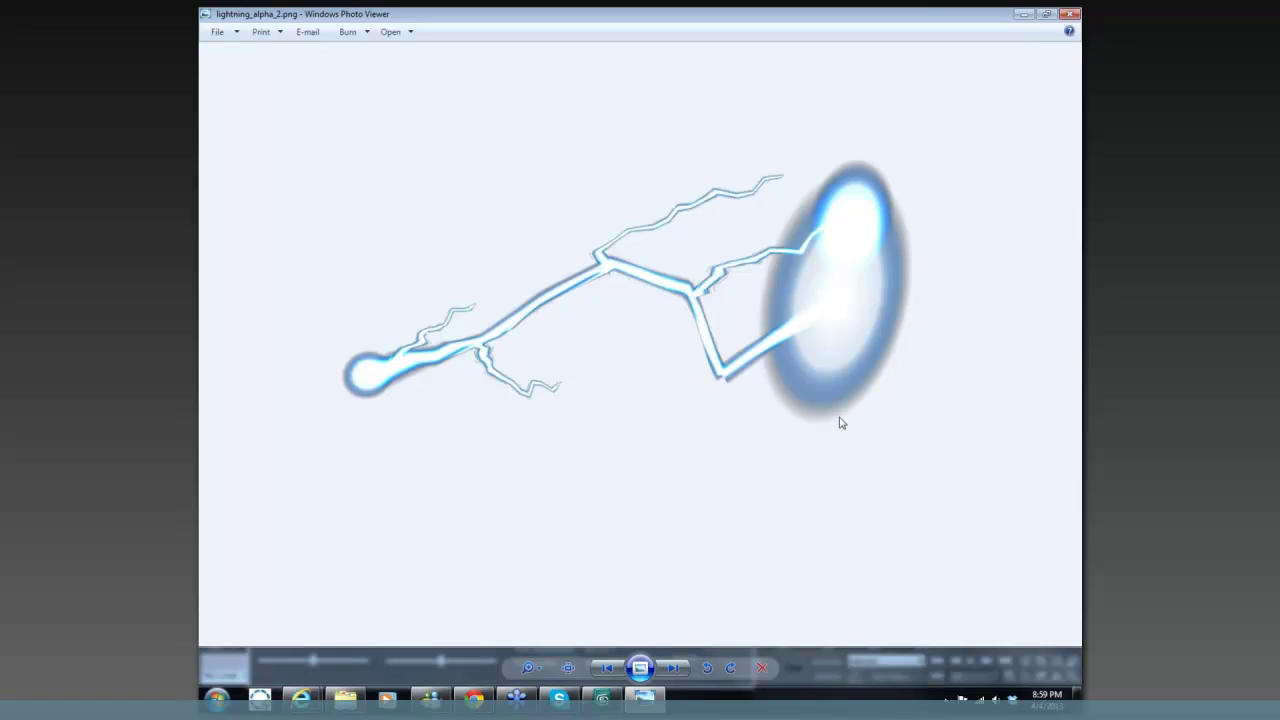
pyautogui.click(677, 672)
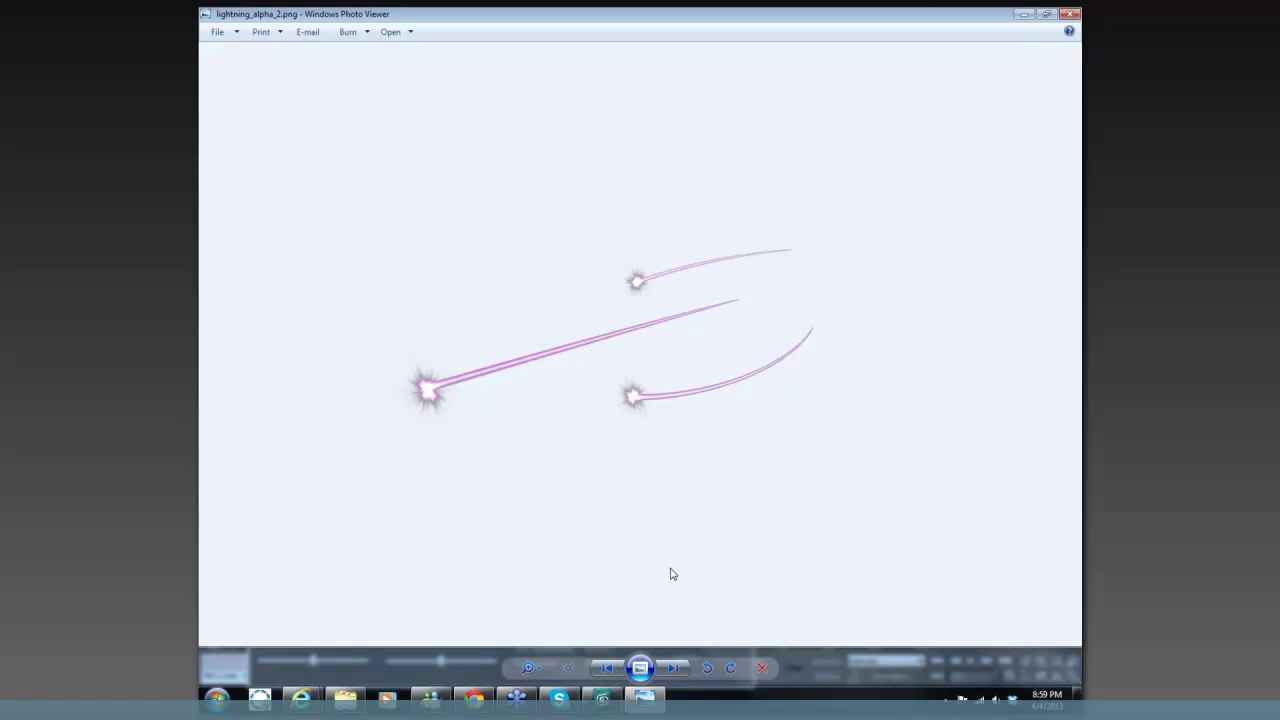
# - Browse past the green cloud and explosion images, return to the pink streaks, rename to Magic Bolt.png
pyautogui.click(671, 669)
pyautogui.click(671, 669)
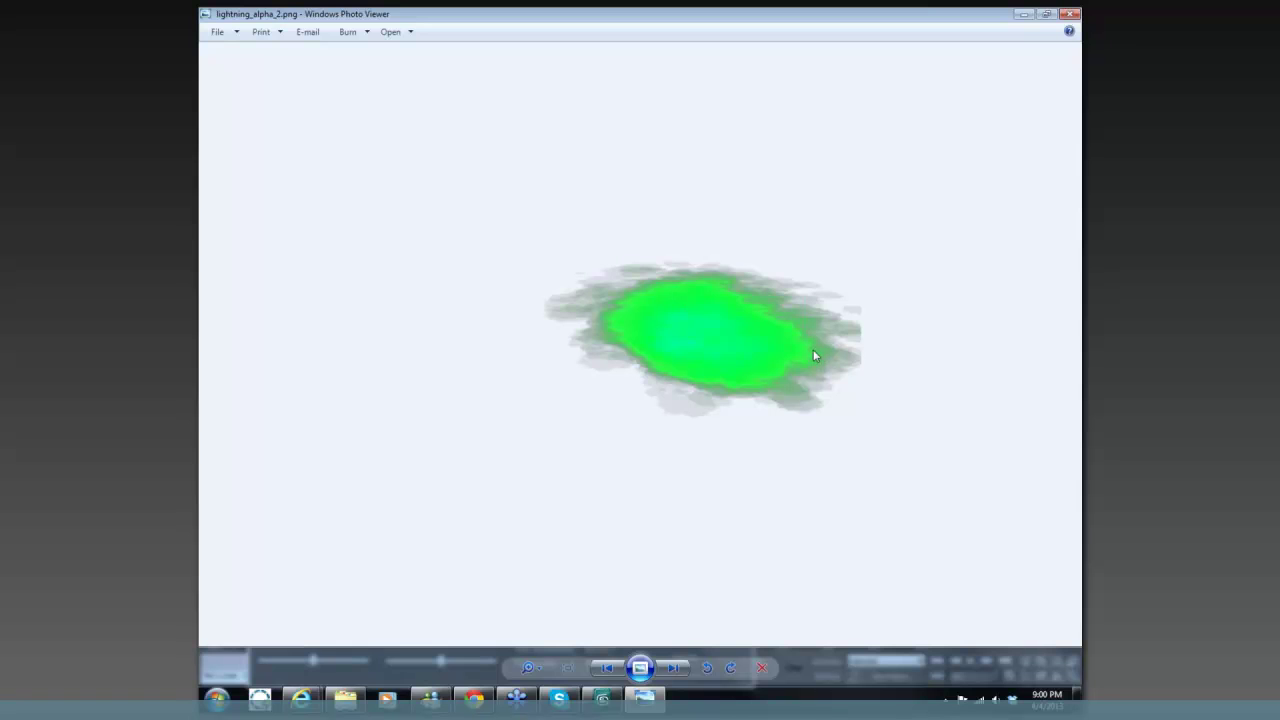
pyautogui.click(673, 668)
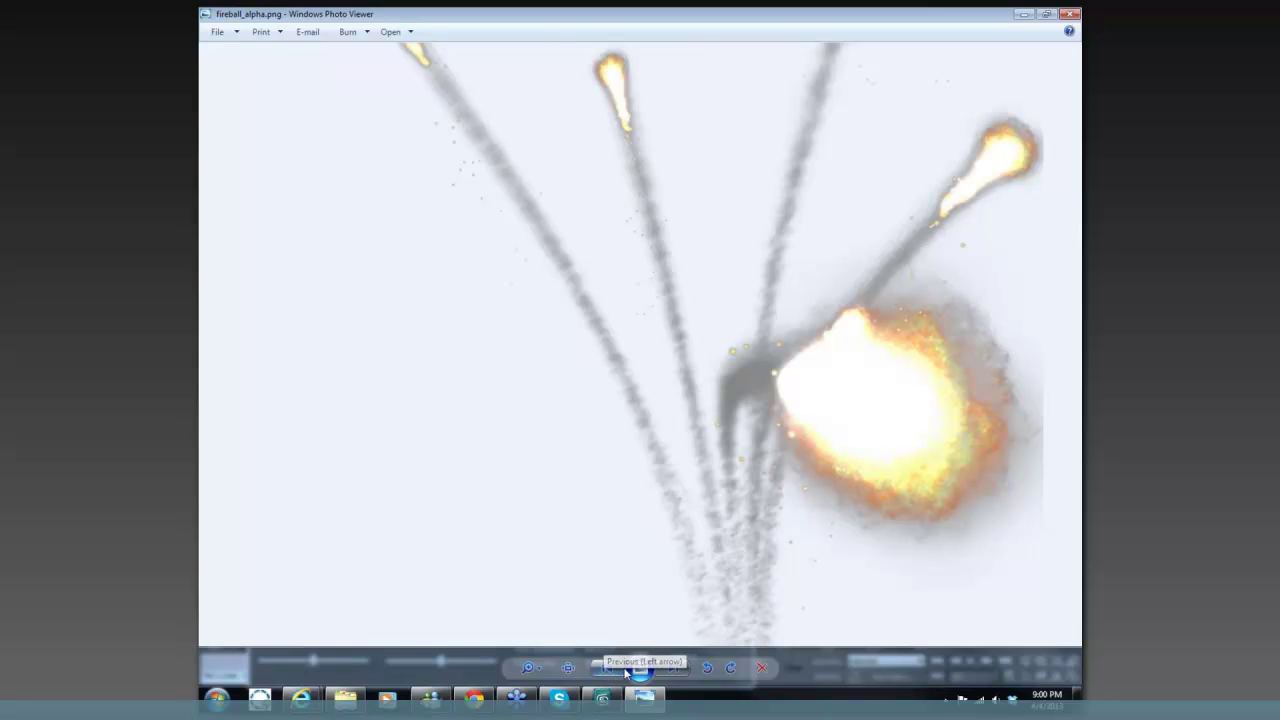
pyautogui.click(609, 668)
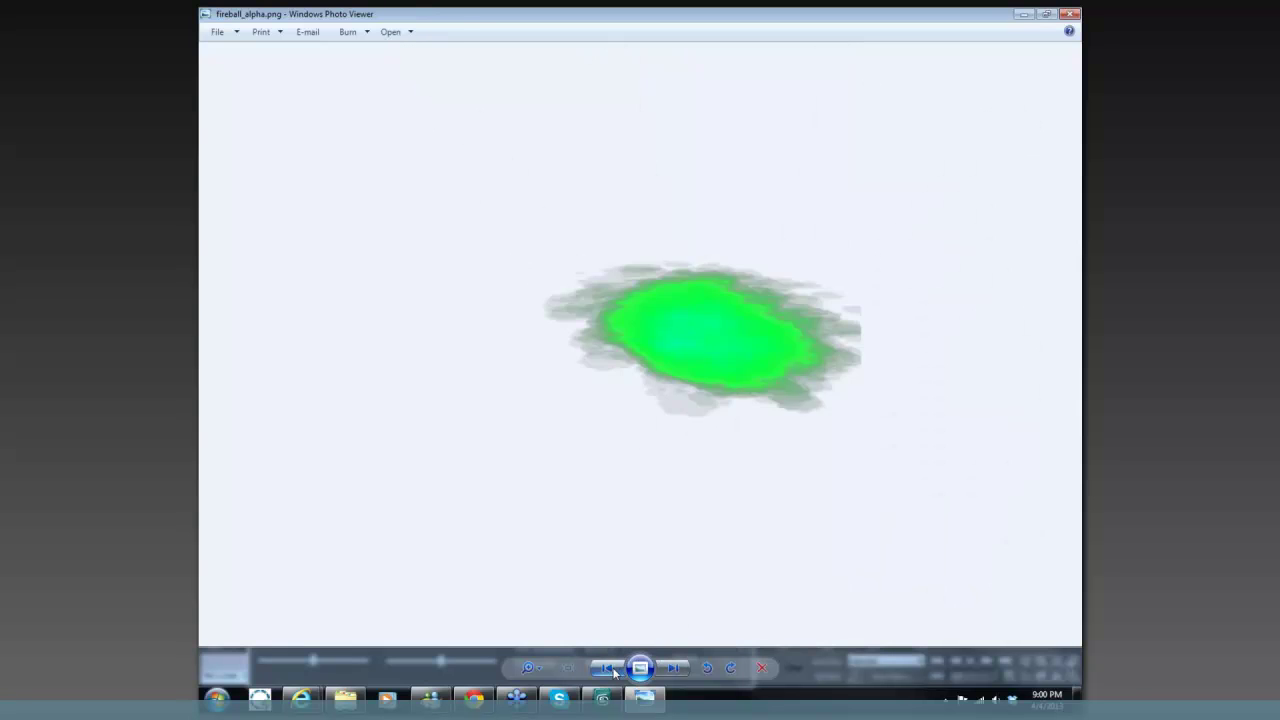
pyautogui.click(609, 668)
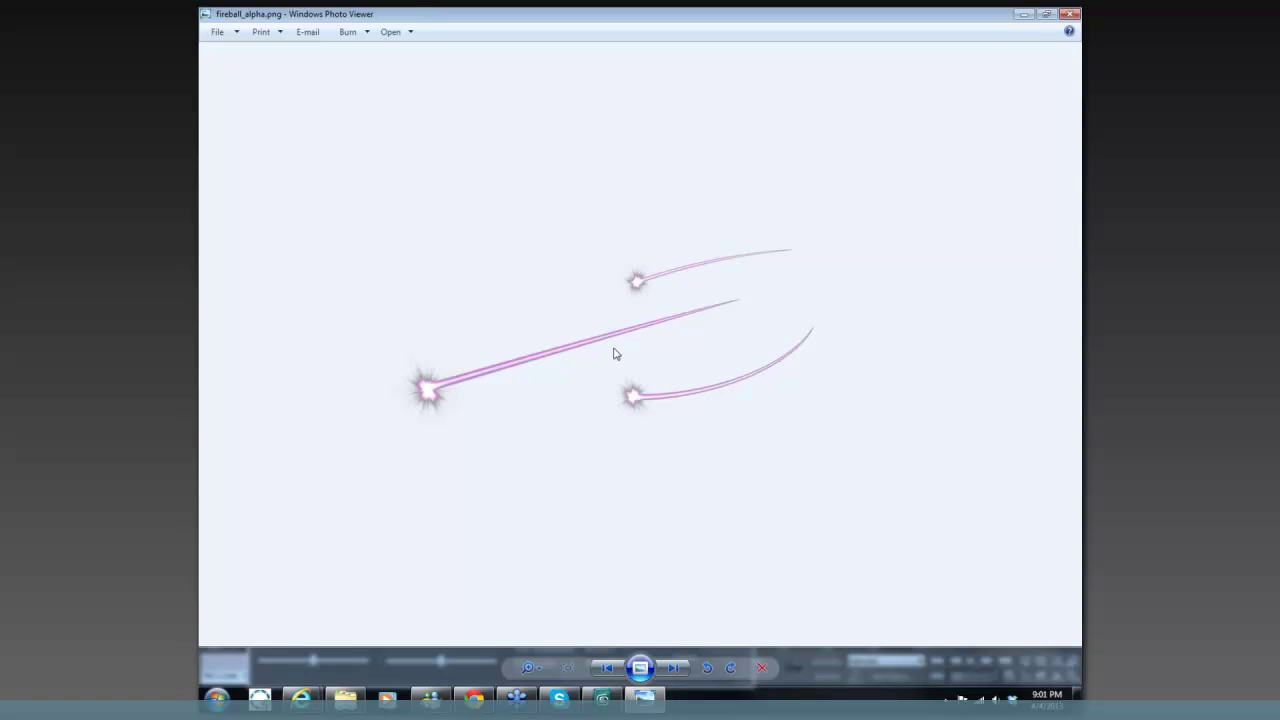
pyautogui.press('Right')
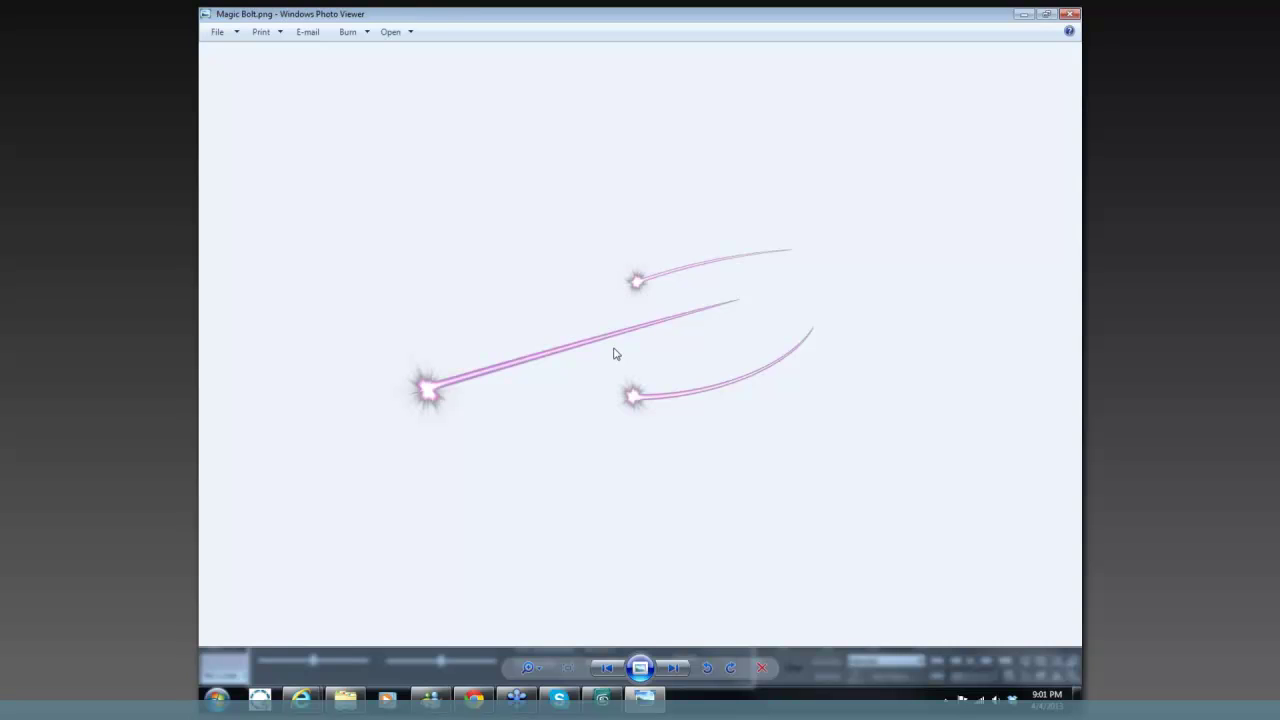